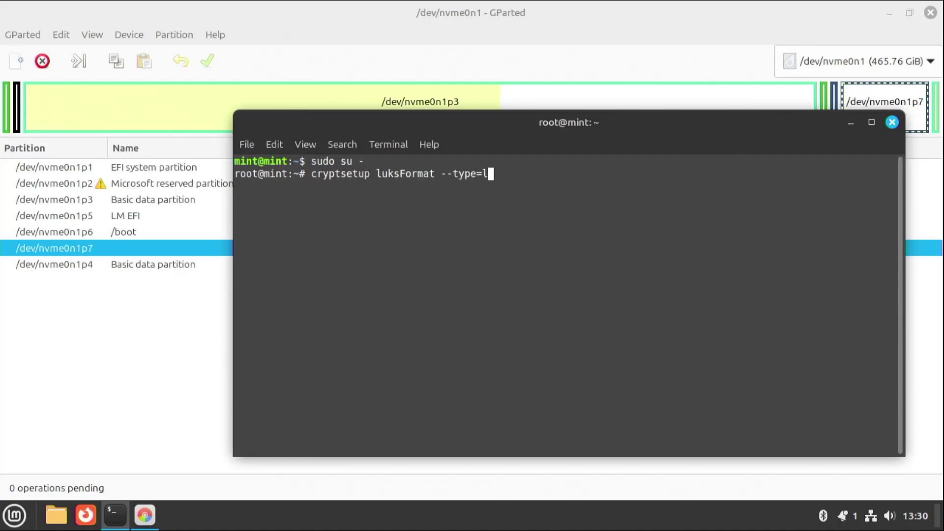
Run cryptsetup luksFormat --type=luks2 on /dev/nvme0n1p7 and confirm the overwrite to reach the passphrase prompt.
{"action": "type", "text": "uks2 /dev/"}
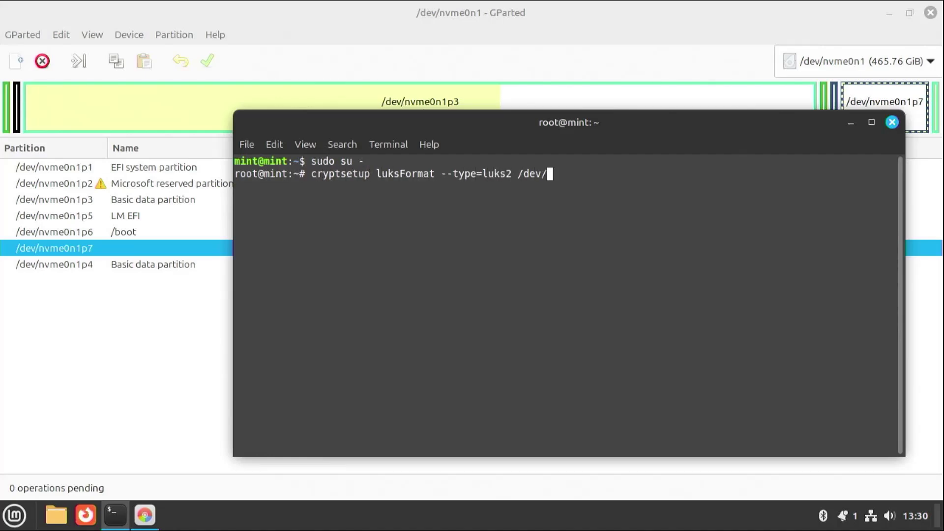
{"action": "type", "text": "nvme0n1p7"}
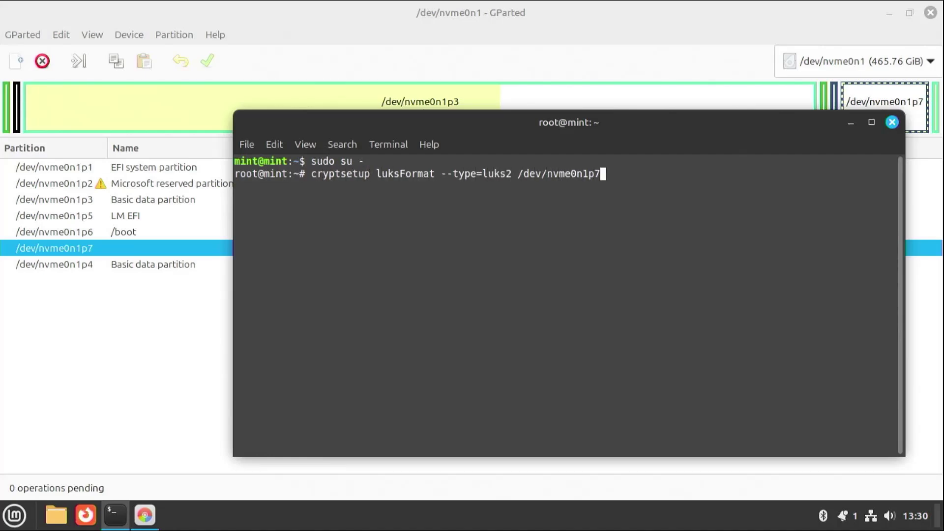
{"action": "key", "text": "Return"}
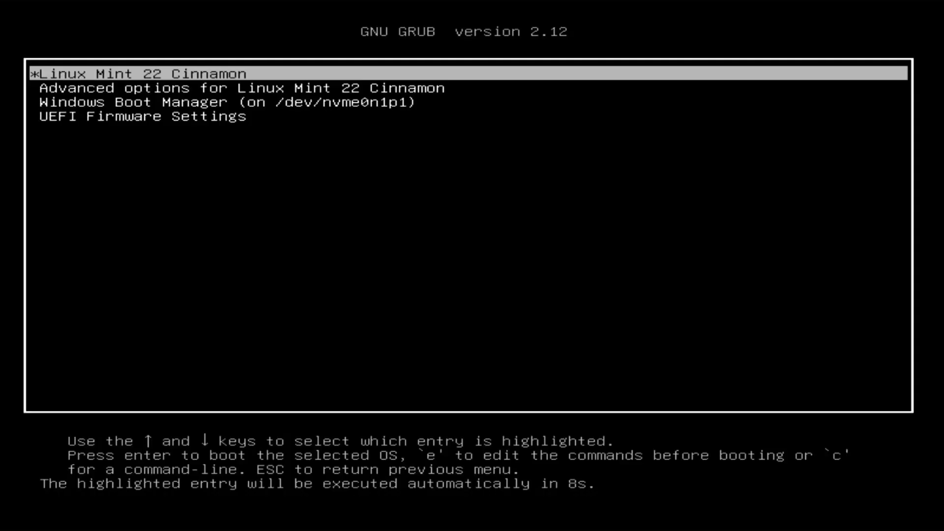
{"action": "key", "text": "Down"}
{"action": "key", "text": "Down"}
{"action": "key", "text": "Up"}
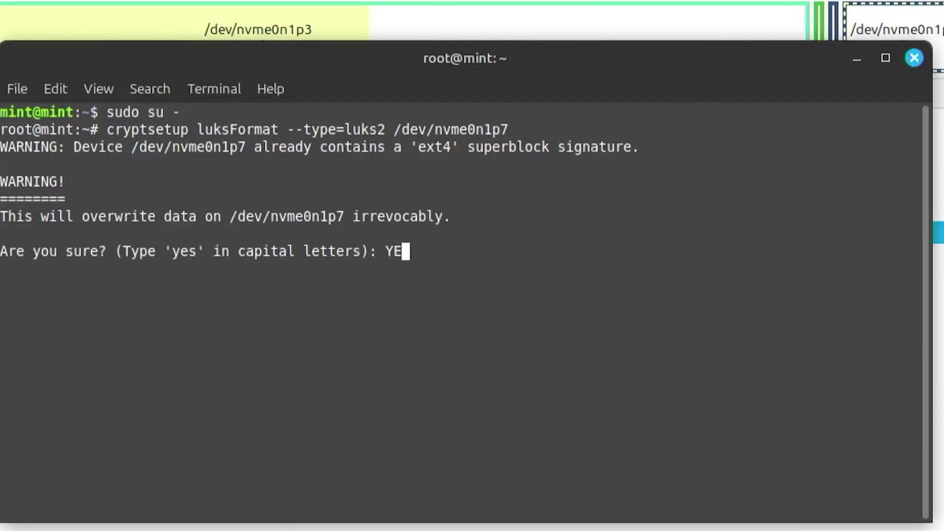
{"action": "type", "text": "S"}
{"action": "key", "text": "Return"}
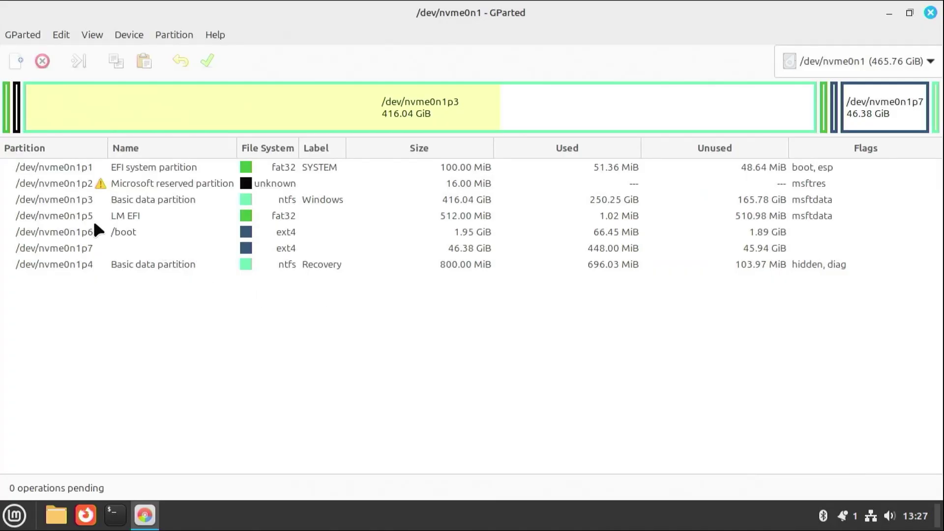
Leave 'Encrypt my home folder' unchecked on the Who are you? page and continue.
{"action": "left_click", "coordinate": [163, 221]}
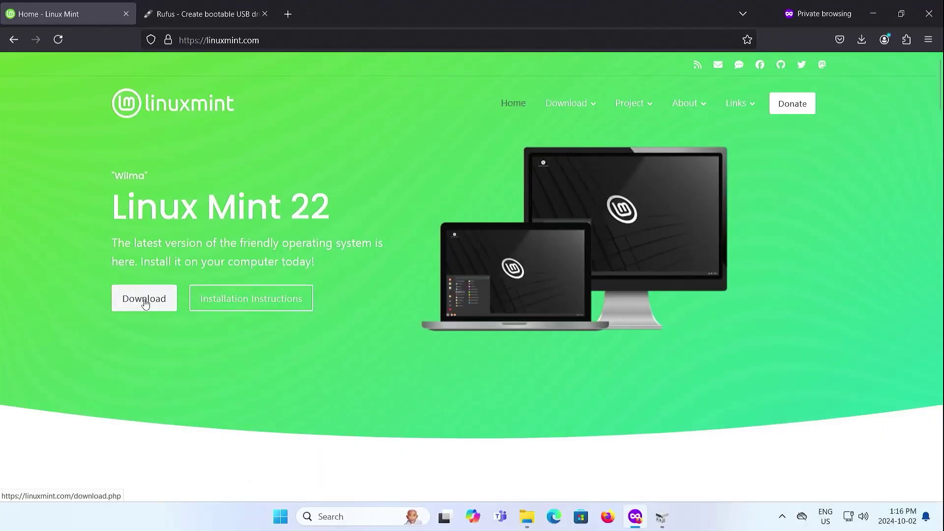
Browse to the Linux Mint 22 Cinnamon Edition download mirrors, then go to the Rufus tab.
{"action": "left_click", "coordinate": [144, 297]}
{"action": "scroll", "coordinate": [461, 265], "scroll_direction": "down", "scroll_amount": 5}
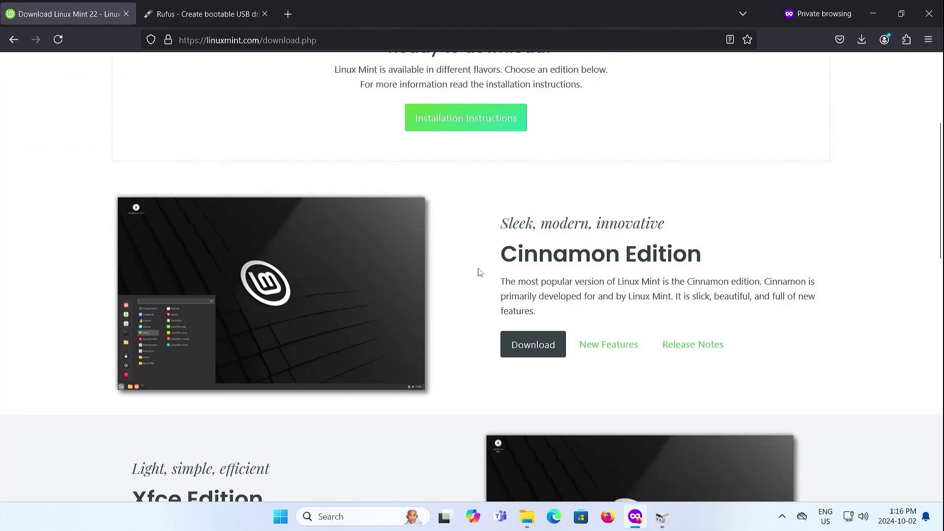
{"action": "scroll", "coordinate": [472, 273], "scroll_direction": "down", "scroll_amount": 7}
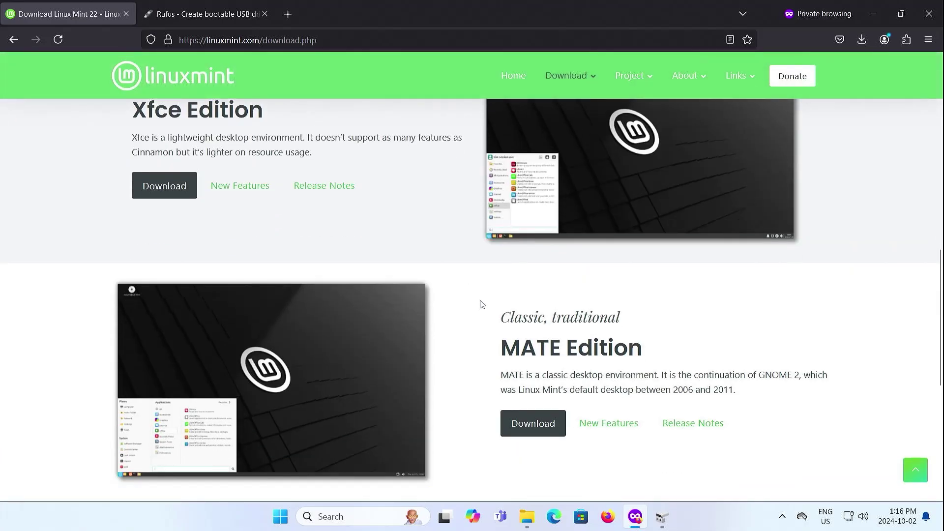
{"action": "scroll", "coordinate": [481, 305], "scroll_direction": "up", "scroll_amount": 6}
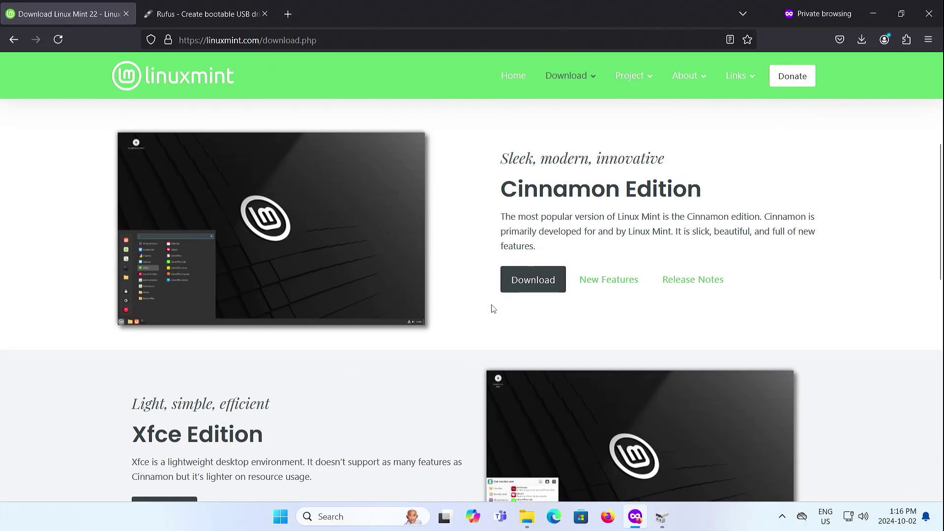
{"action": "left_click", "coordinate": [529, 285]}
{"action": "scroll", "coordinate": [444, 312], "scroll_direction": "down", "scroll_amount": 10}
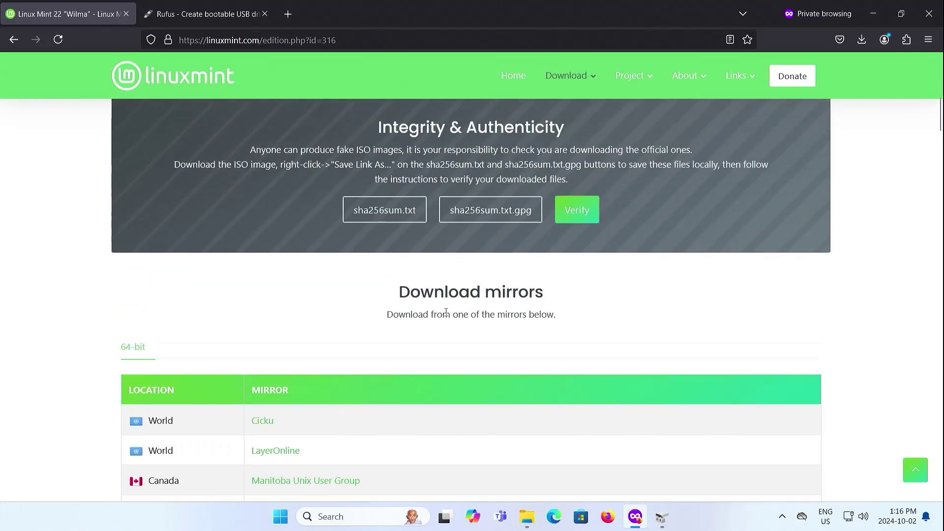
{"action": "scroll", "coordinate": [428, 272], "scroll_direction": "up", "scroll_amount": 2}
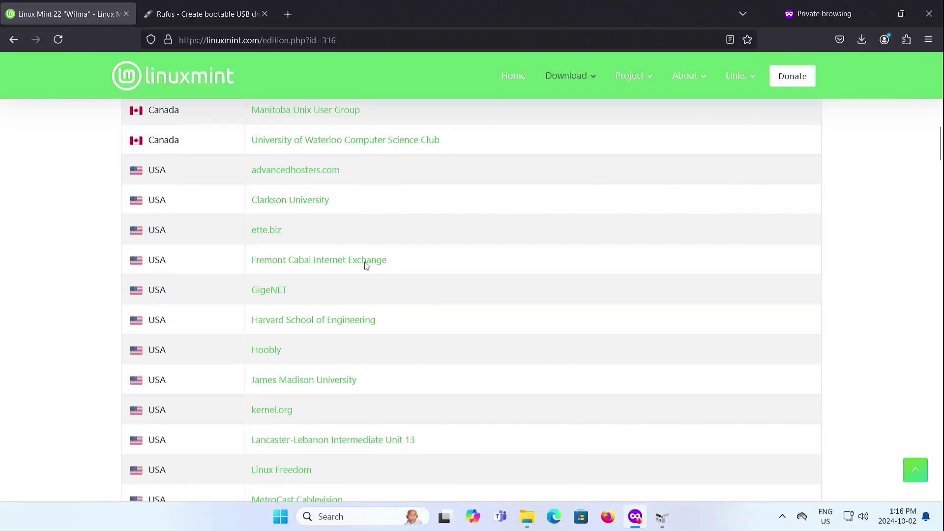
{"action": "key", "text": "ctrl+Tab"}
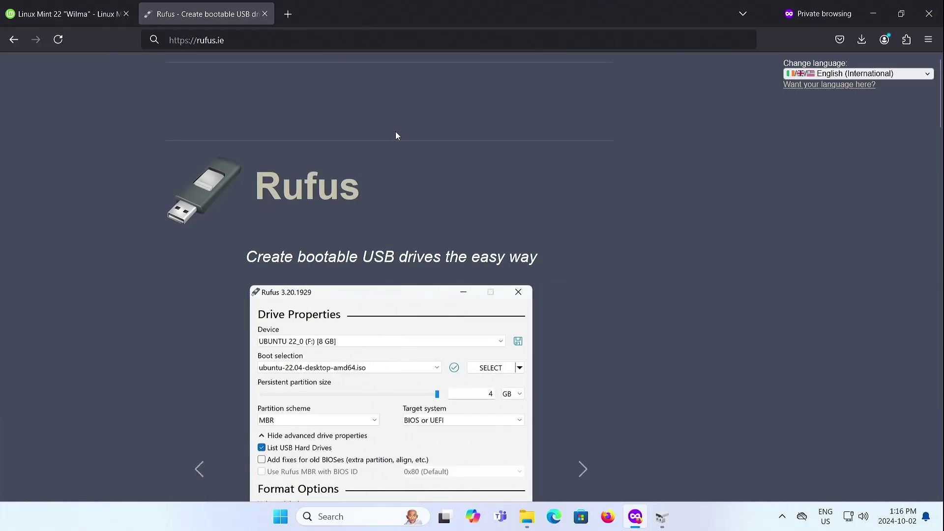
Find Rufus's Download section, then view the Downloads folder with rufus-4.5p.exe and the Mint ISO.
{"action": "scroll", "coordinate": [396, 137], "scroll_direction": "down", "scroll_amount": 10}
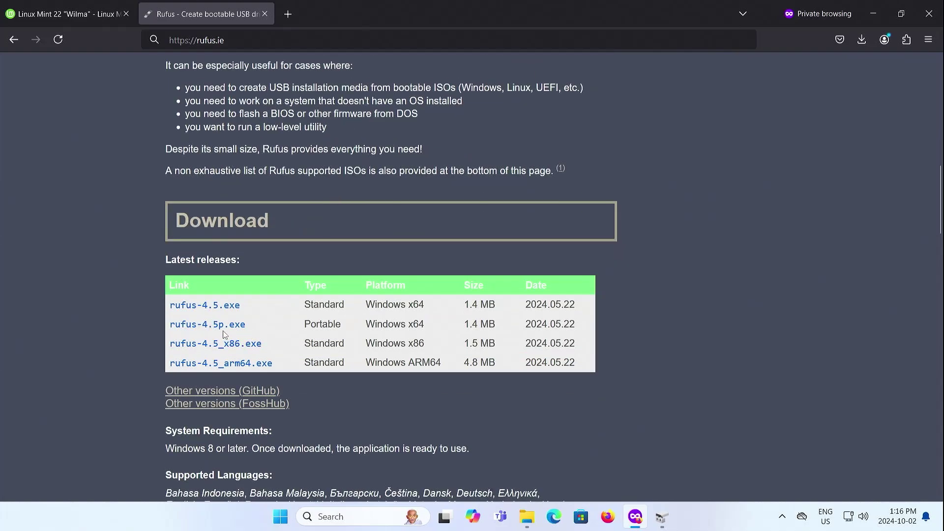
{"action": "key", "text": "alt+Tab"}
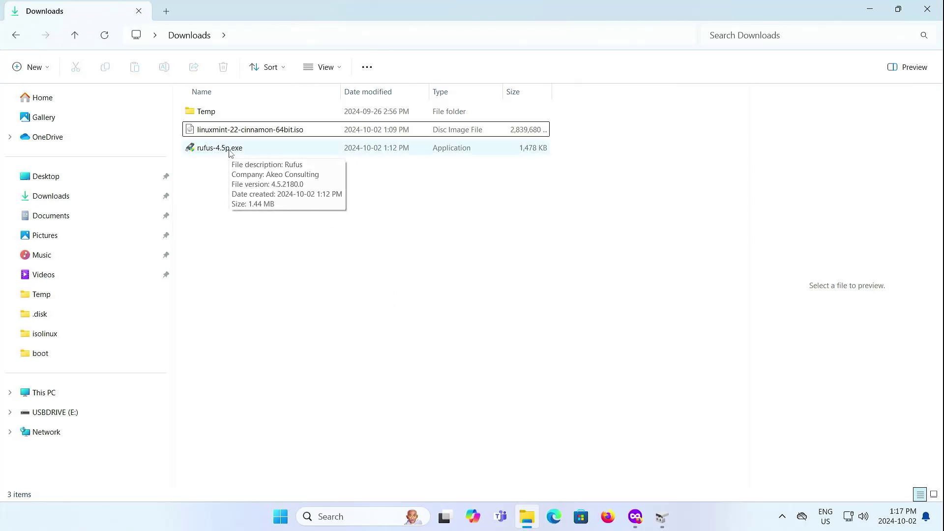
Launch rufus-4.5p.exe and select linuxmint-22-cinnamon-64bit.iso as the boot image.
{"action": "double_click", "coordinate": [229, 149]}
{"action": "left_click", "coordinate": [406, 363]}
{"action": "left_click", "coordinate": [511, 277]}
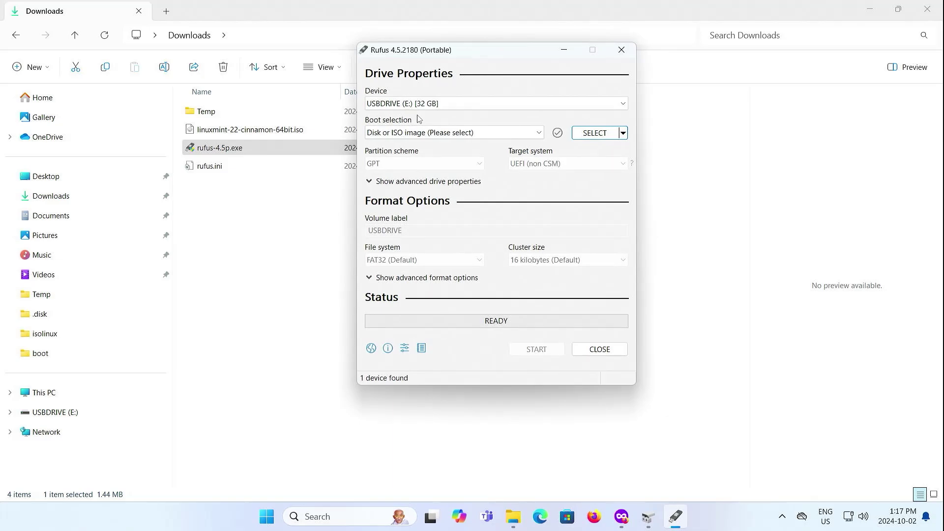
{"action": "left_click", "coordinate": [589, 134]}
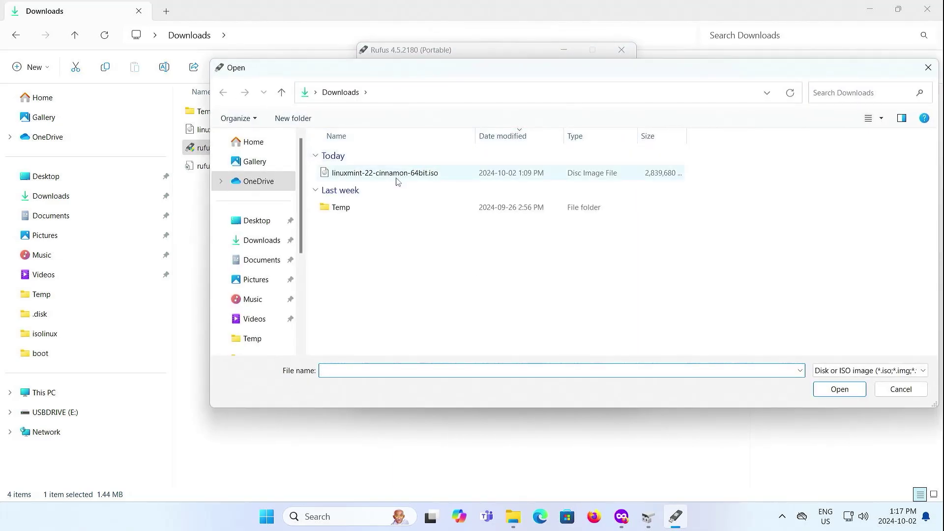
{"action": "double_click", "coordinate": [399, 178]}
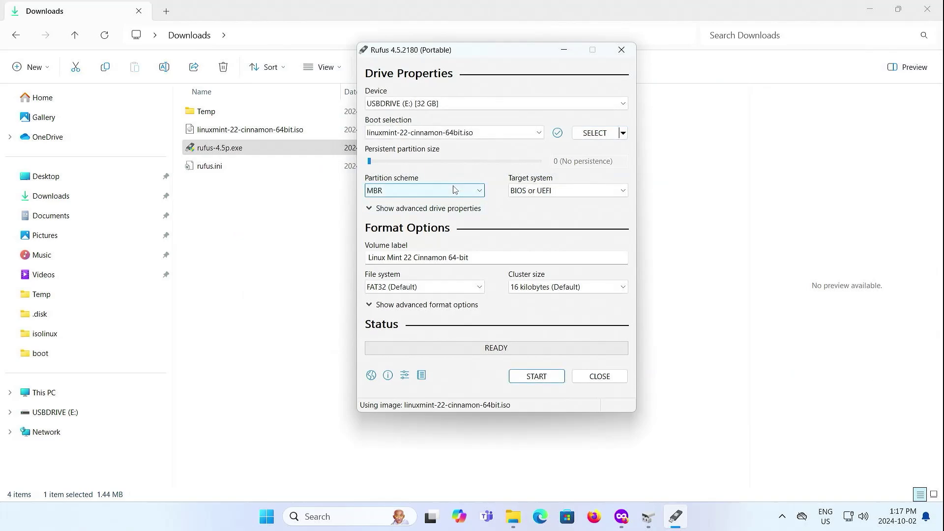
Write the ISO to the USB drive with a GPT partition scheme in image mode, then close Rufus.
{"action": "left_click", "coordinate": [453, 190]}
{"action": "left_click", "coordinate": [413, 215]}
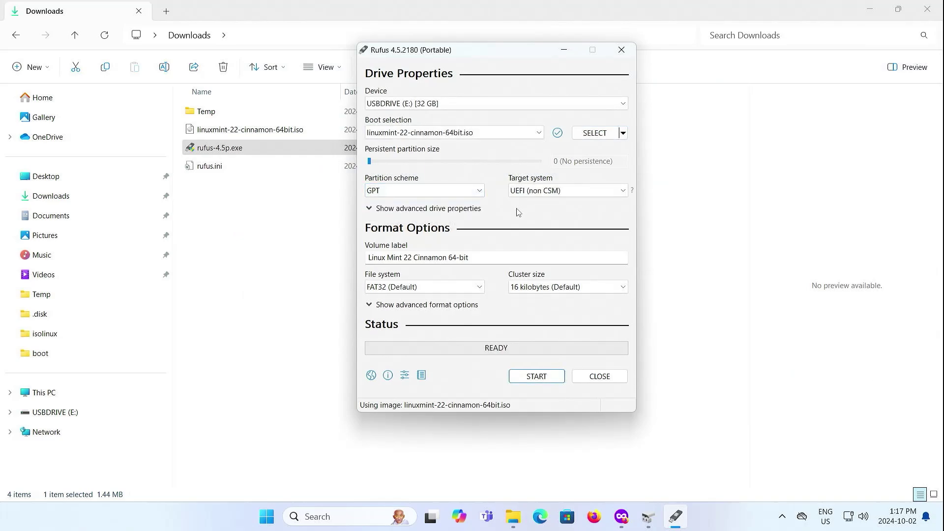
{"action": "left_click", "coordinate": [538, 382]}
{"action": "left_click", "coordinate": [547, 322]}
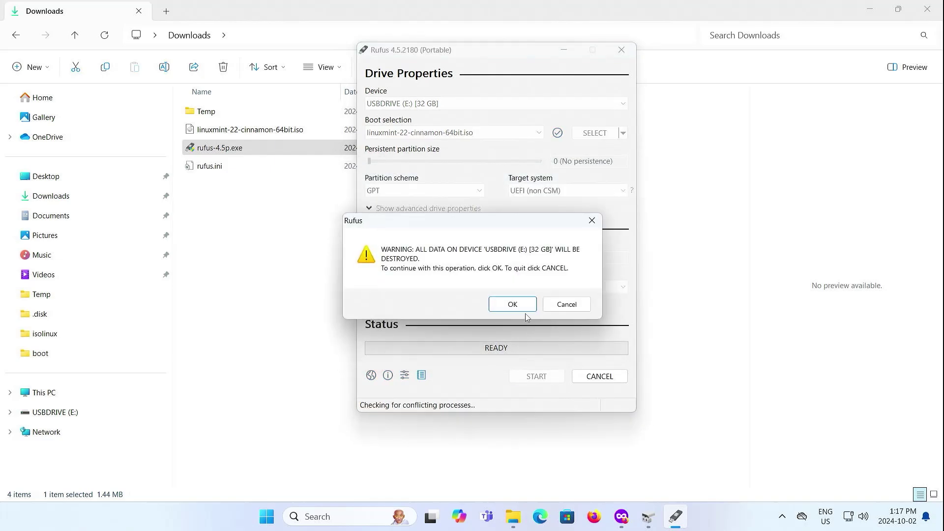
{"action": "left_click", "coordinate": [513, 305]}
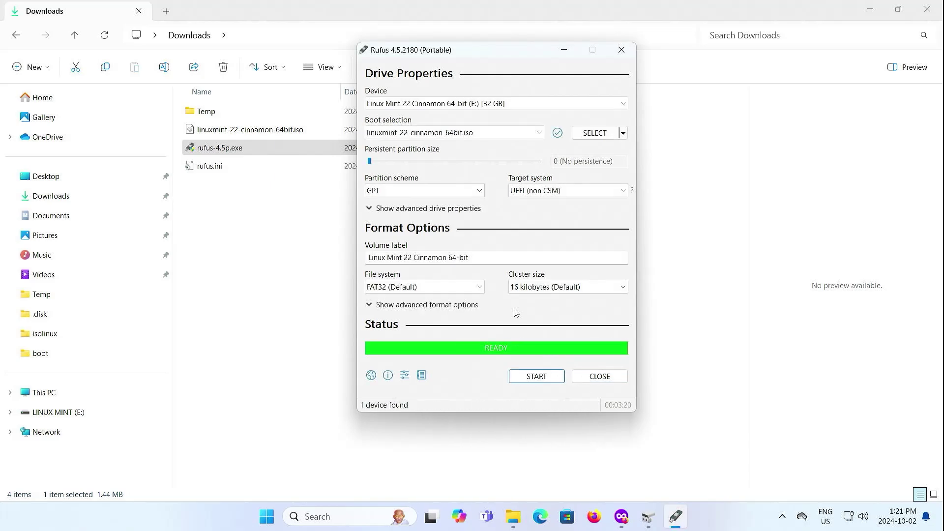
{"action": "left_click", "coordinate": [587, 376]}
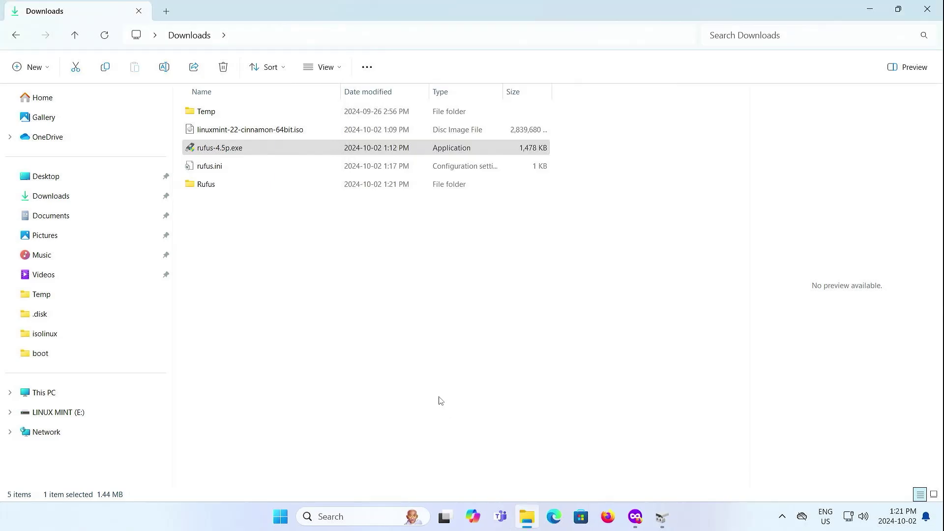
Open Disk Management by searching 'disk manage'.
{"action": "left_click", "coordinate": [289, 517]}
{"action": "type", "text": "disk"}
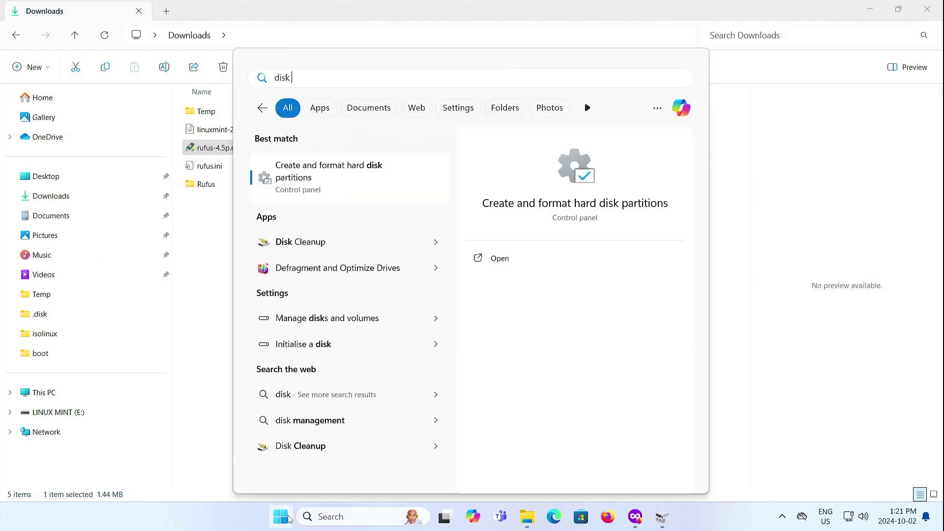
{"action": "type", "text": " manage"}
{"action": "key", "text": "Return"}
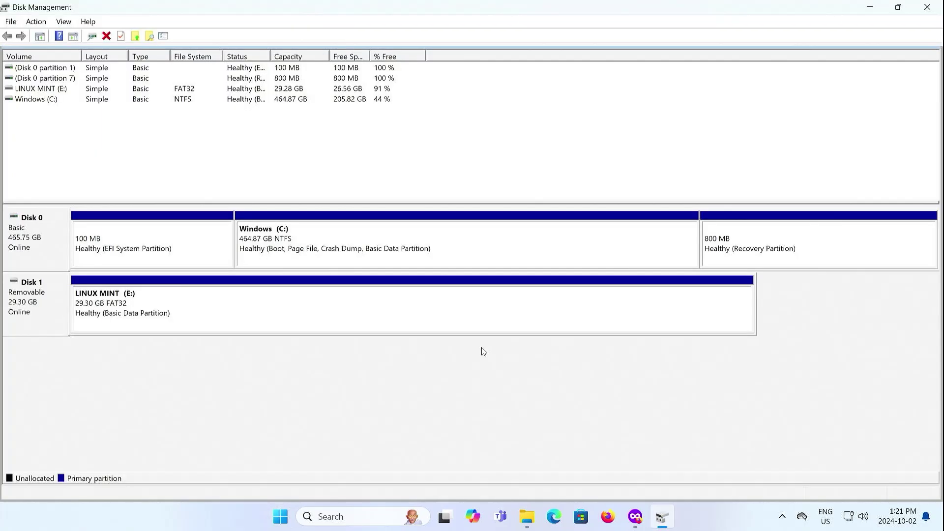
Shrink the Windows (C:) volume by 50000 MB.
{"action": "left_click", "coordinate": [462, 243]}
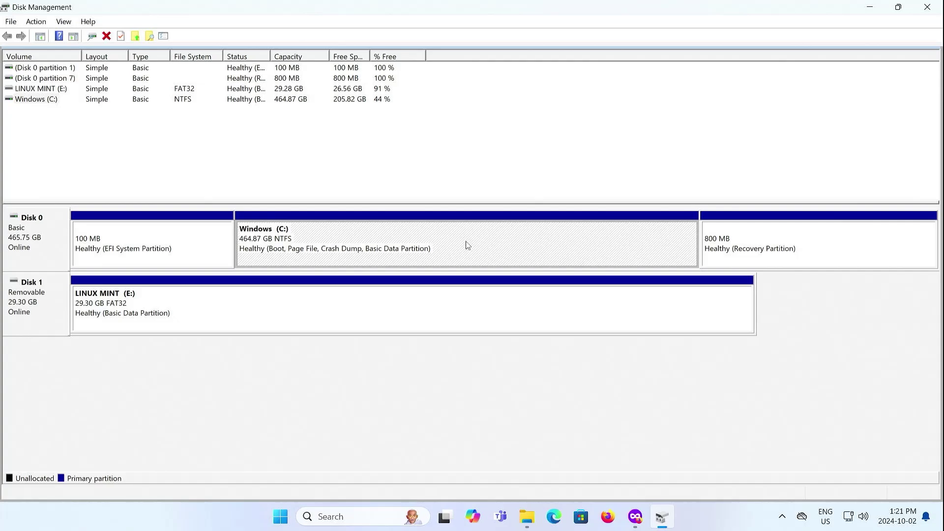
{"action": "right_click", "coordinate": [467, 245]}
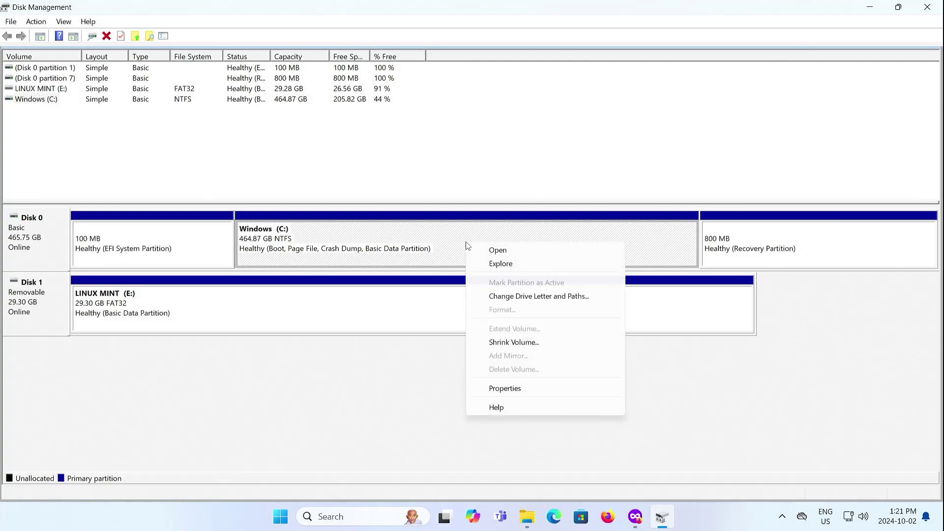
{"action": "left_click", "coordinate": [543, 343]}
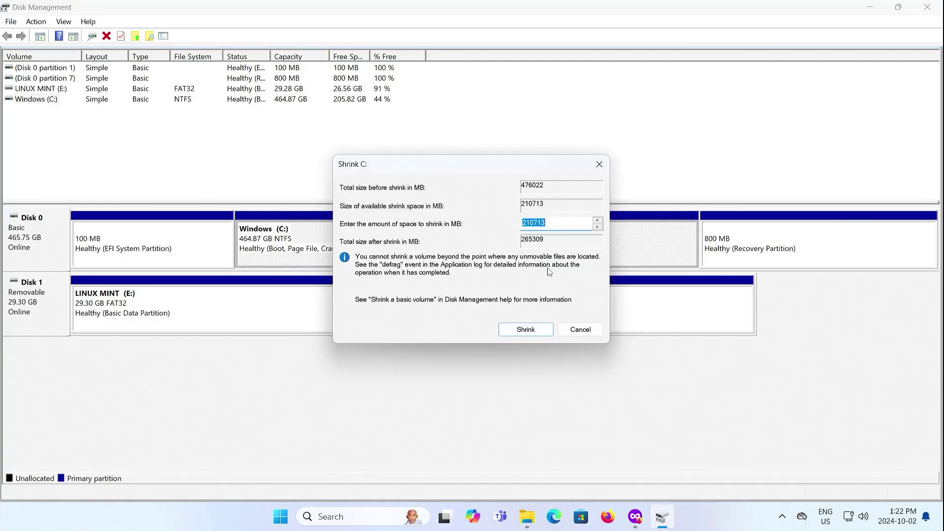
{"action": "type", "text": "50000"}
{"action": "left_click", "coordinate": [522, 330]}
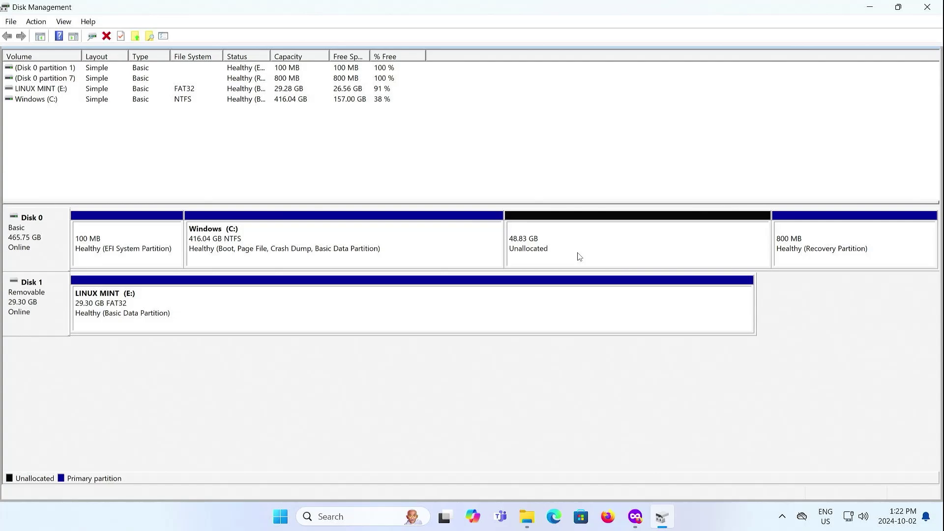
In BIOS Setup, confirm Secure Boot is Disabled and review the boot order.
{"action": "right_click", "coordinate": [280, 516]}
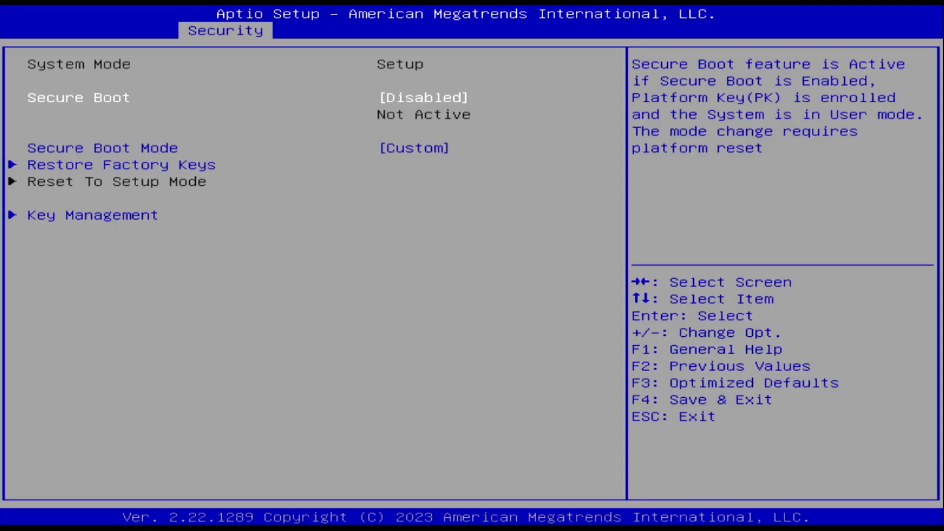
{"action": "key", "text": "Right"}
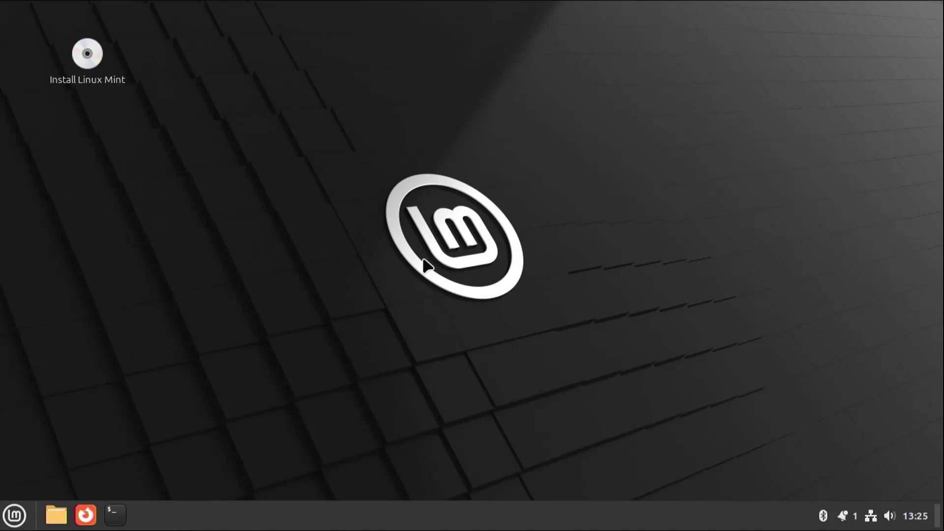
Launch GParted from the application menu.
{"action": "left_click", "coordinate": [20, 516]}
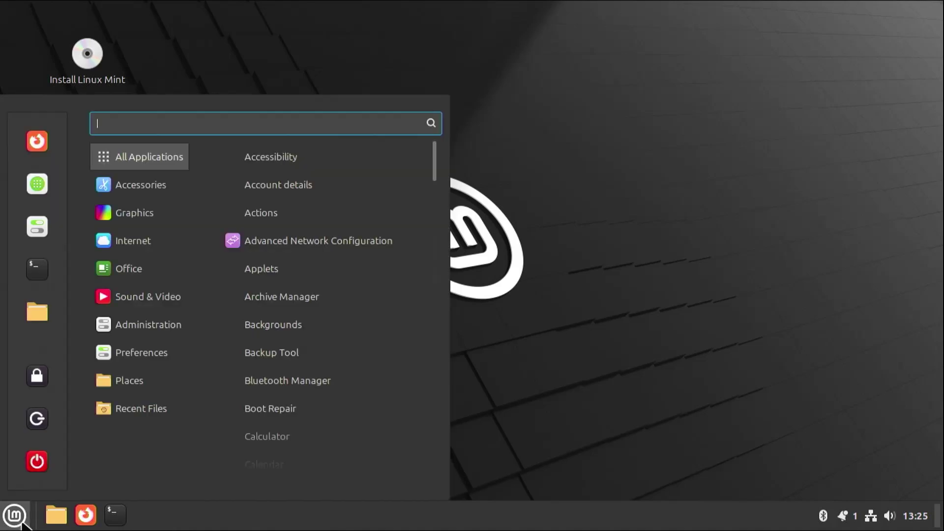
{"action": "type", "text": "parted"}
{"action": "key", "text": "Return"}
{"action": "left_click", "coordinate": [302, 215]}
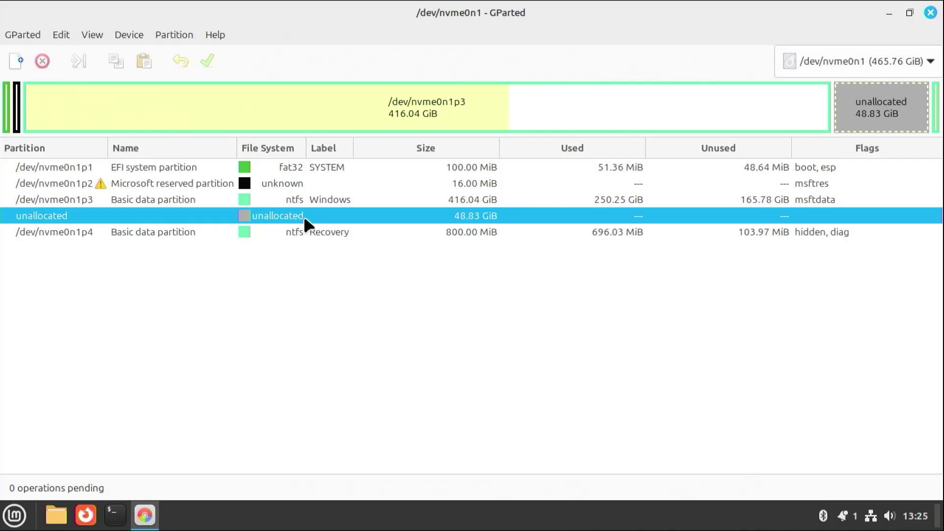
Queue a new 512 MiB fat32 partition named 'LM EFI' in the unallocated space.
{"action": "right_click", "coordinate": [303, 216]}
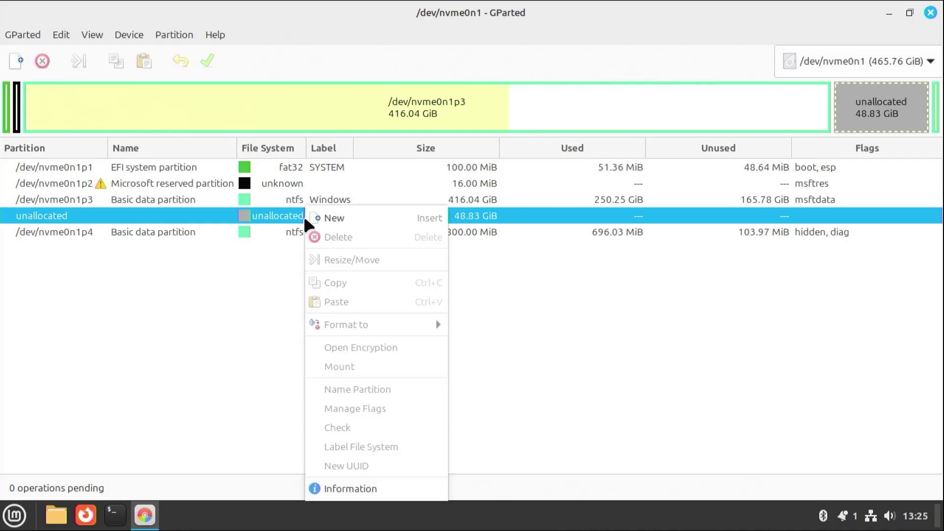
{"action": "left_click", "coordinate": [338, 221]}
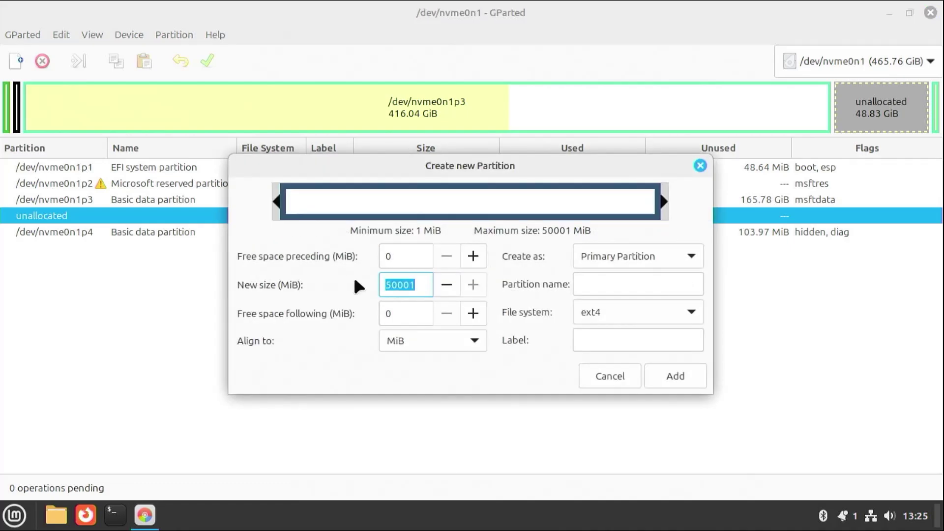
{"action": "type", "text": "512"}
{"action": "left_click", "coordinate": [669, 283]}
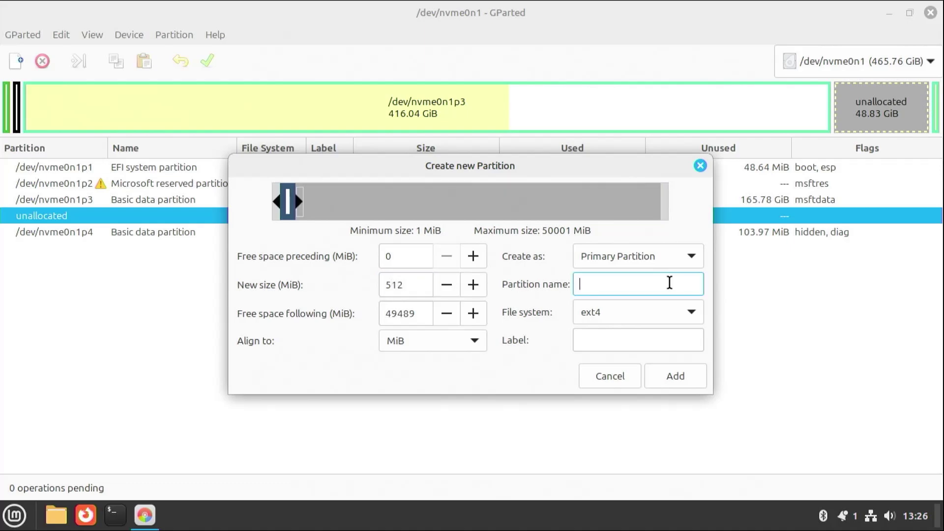
{"action": "type", "text": "LM EFI"}
{"action": "left_click", "coordinate": [611, 304]}
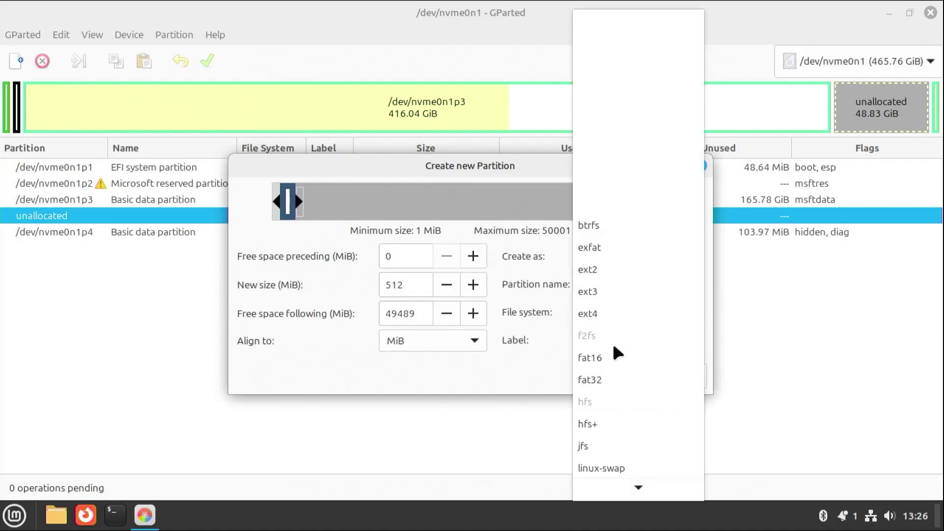
{"action": "left_click", "coordinate": [613, 381]}
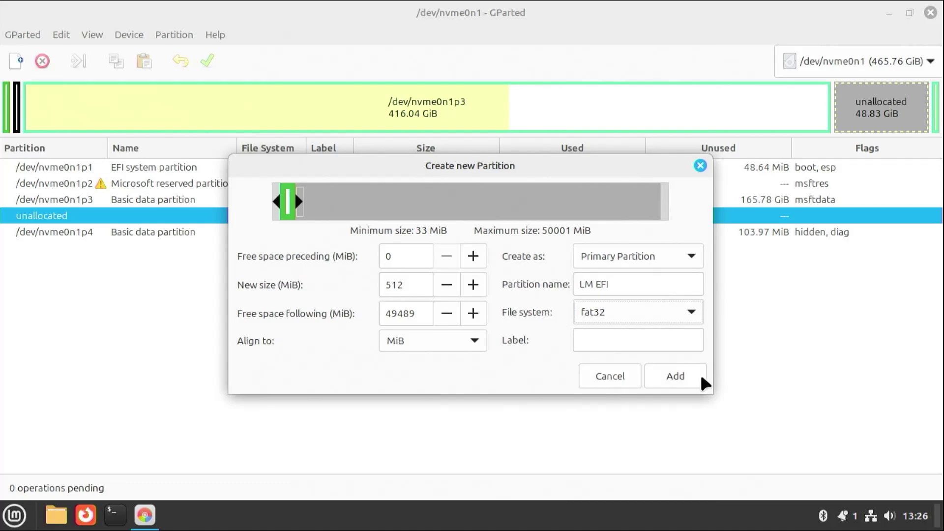
{"action": "left_click", "coordinate": [677, 375]}
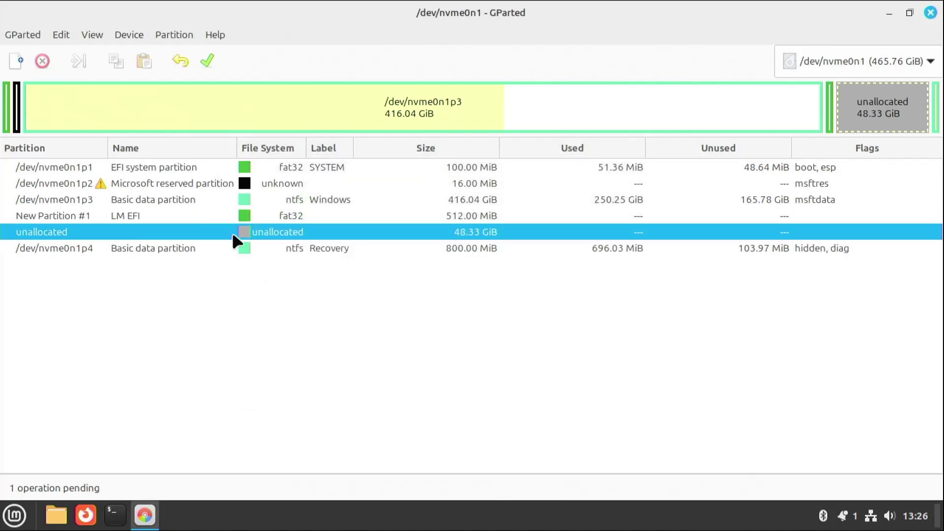
Queue a 2000 MiB ext4 partition named '/boot' in the unallocated space.
{"action": "right_click", "coordinate": [232, 231]}
{"action": "left_click", "coordinate": [268, 217]}
{"action": "left_click_drag", "start_coordinate": [419, 284], "coordinate": [360, 280]}
{"action": "type", "text": "2000"}
{"action": "key", "text": "Tab"}
{"action": "type", "text": "/boot"}
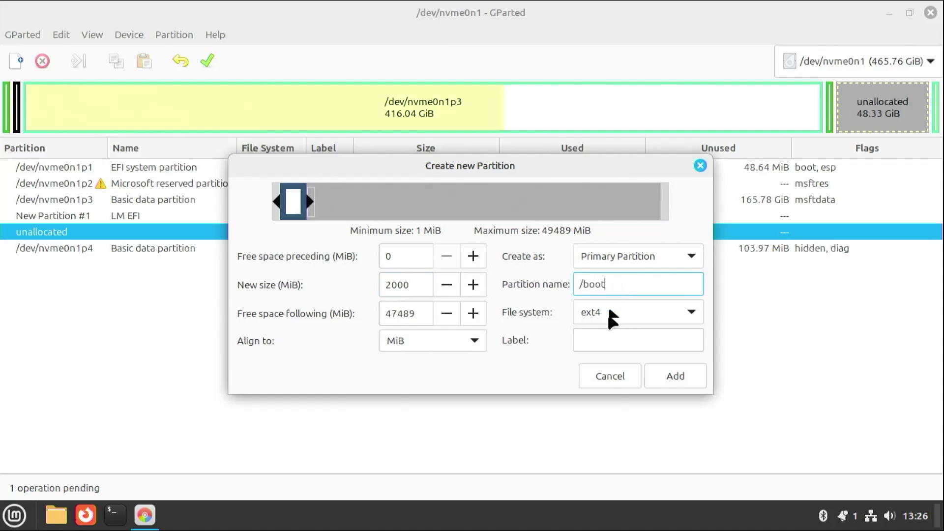
{"action": "left_click", "coordinate": [679, 372]}
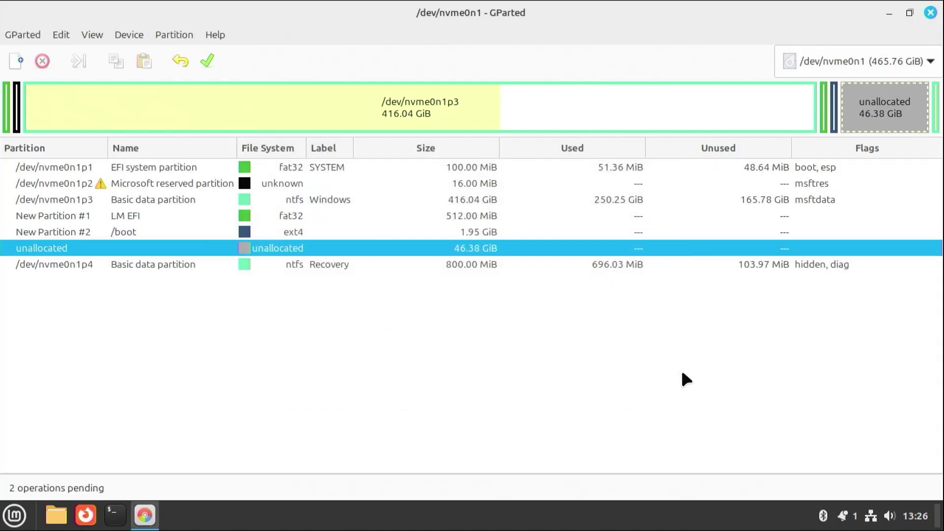
Queue an ext4 partition using all remaining 46.38 GiB of free space.
{"action": "right_click", "coordinate": [109, 246]}
{"action": "left_click", "coordinate": [136, 218]}
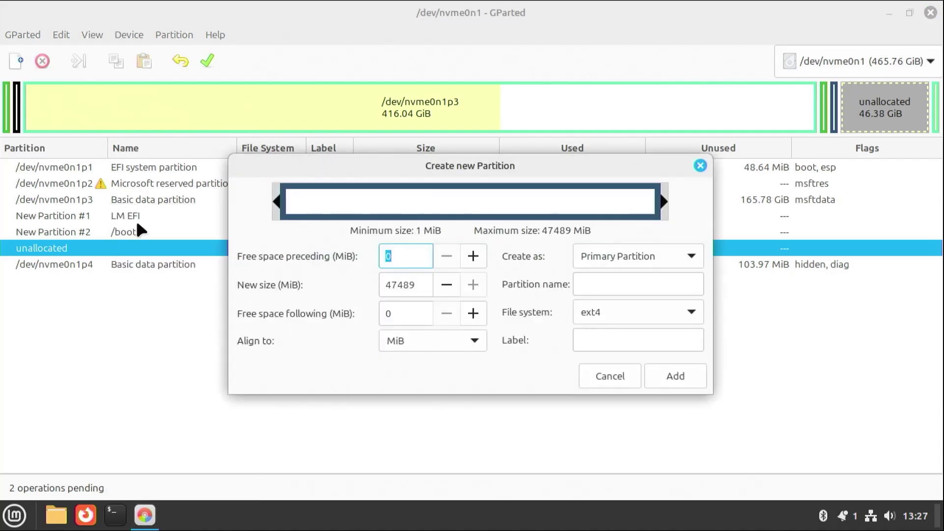
{"action": "left_click", "coordinate": [689, 376]}
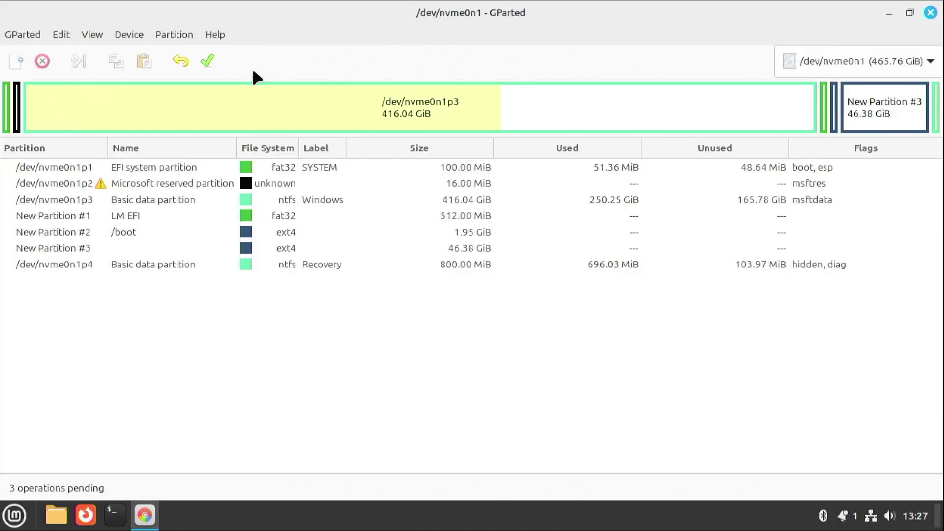
Apply the three queued partition operations to the disk and review the completed details.
{"action": "left_click", "coordinate": [207, 61]}
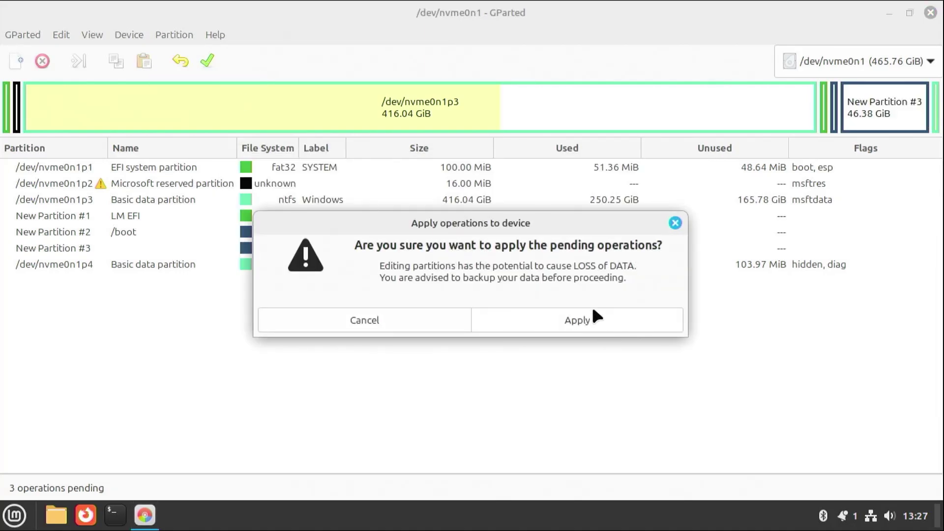
{"action": "left_click", "coordinate": [578, 320]}
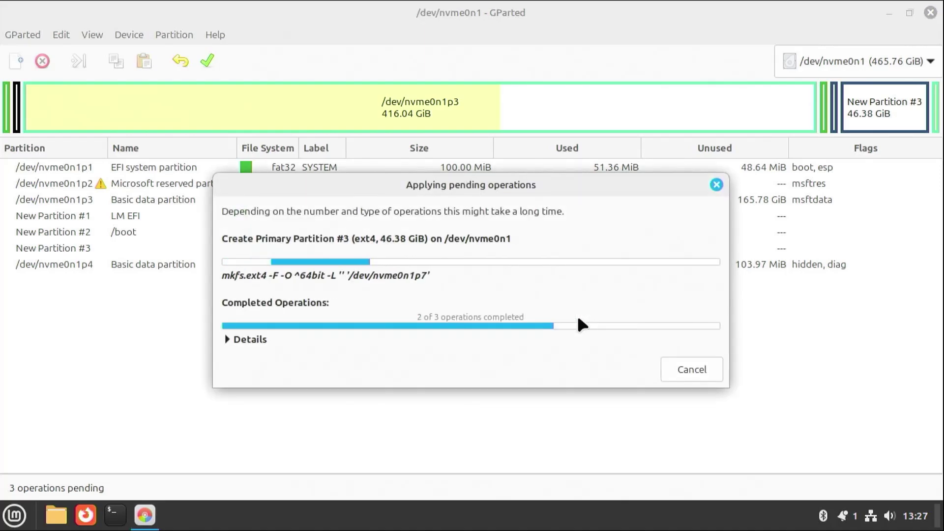
{"action": "left_click", "coordinate": [245, 277]}
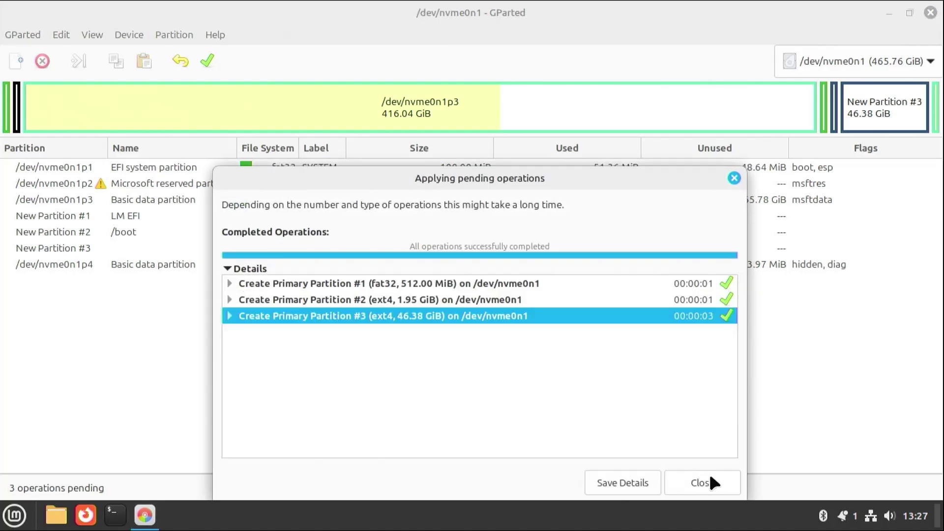
{"action": "left_click", "coordinate": [708, 491]}
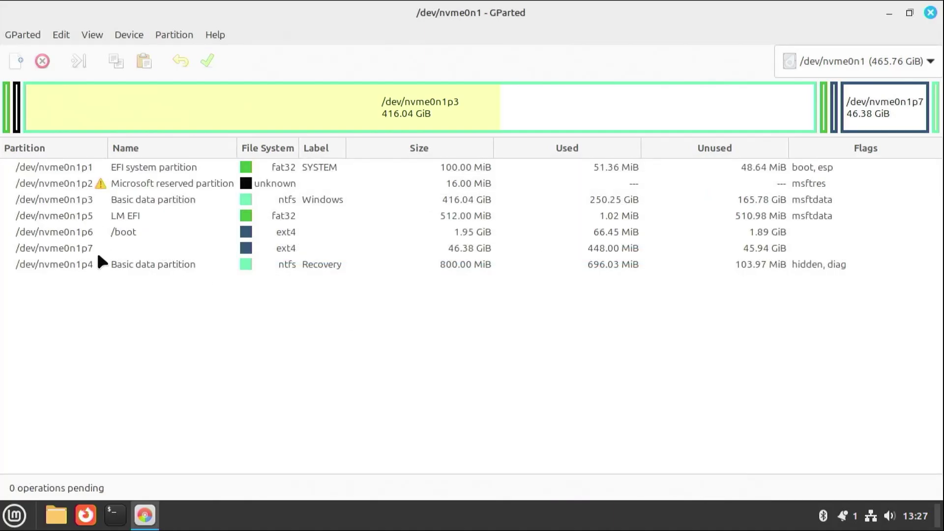
{"action": "left_click", "coordinate": [163, 217]}
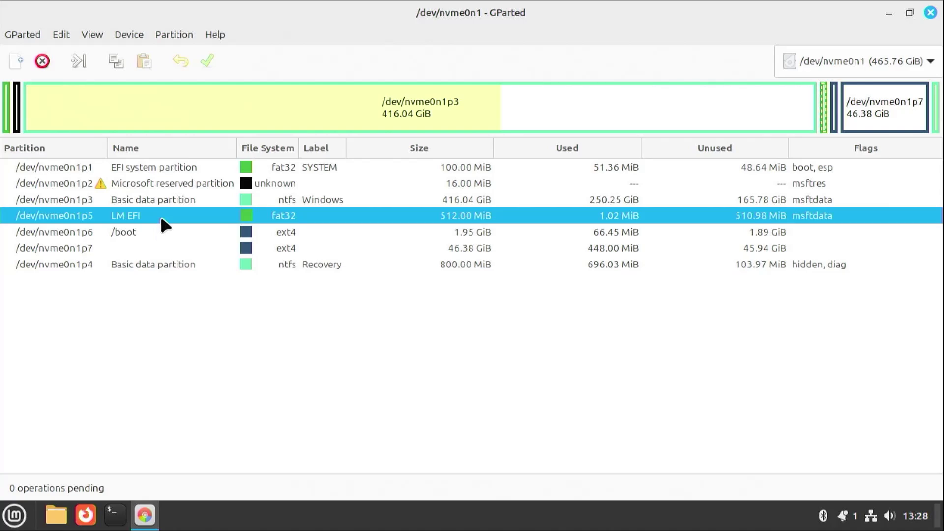
Turn on the boot flag for the LM EFI partition nvme0n1p5.
{"action": "right_click", "coordinate": [162, 224]}
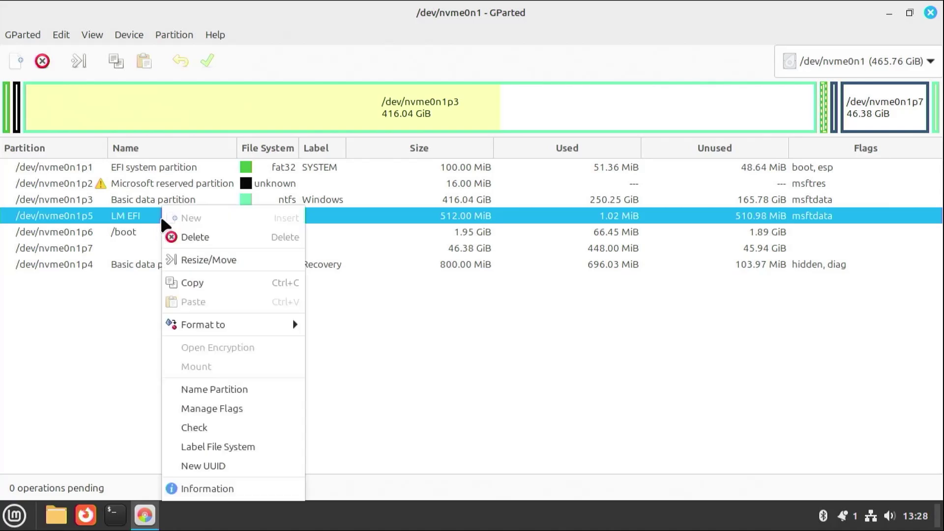
{"action": "left_click", "coordinate": [232, 413]}
{"action": "left_click", "coordinate": [369, 215]}
{"action": "left_click", "coordinate": [544, 483]}
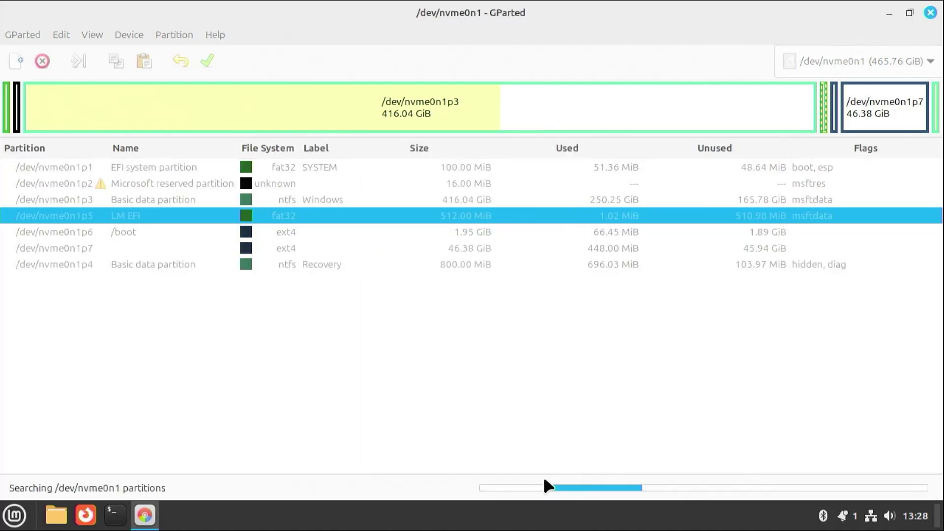
Remove the boot flag from the original EFI partition nvme0n1p1.
{"action": "left_click", "coordinate": [218, 169]}
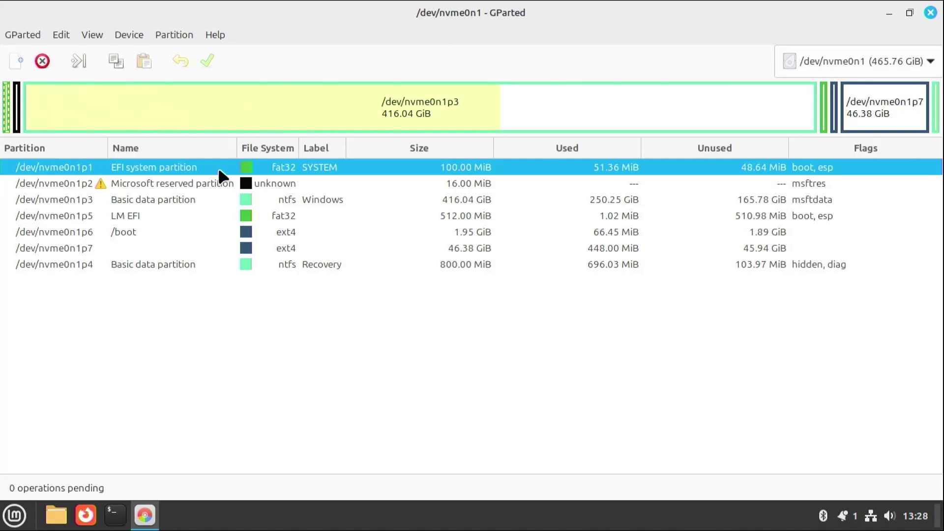
{"action": "right_click", "coordinate": [217, 169]}
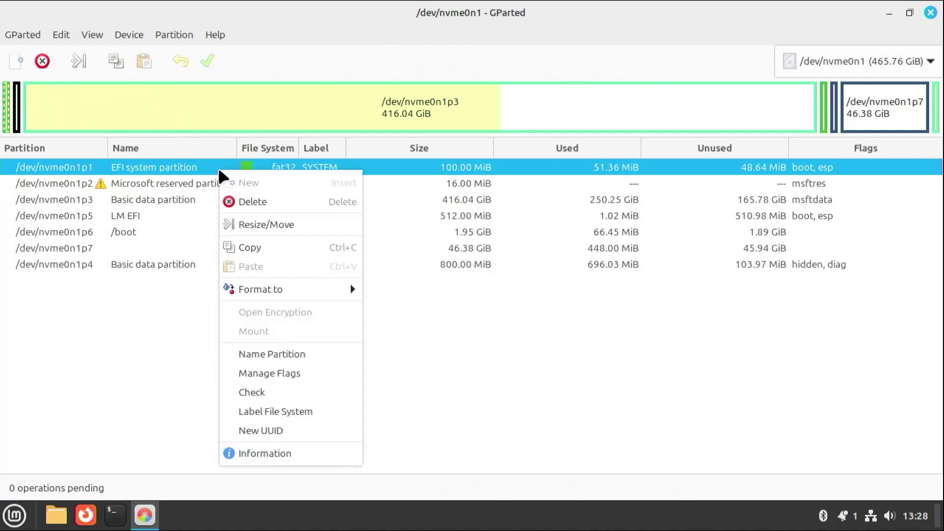
{"action": "left_click", "coordinate": [295, 374]}
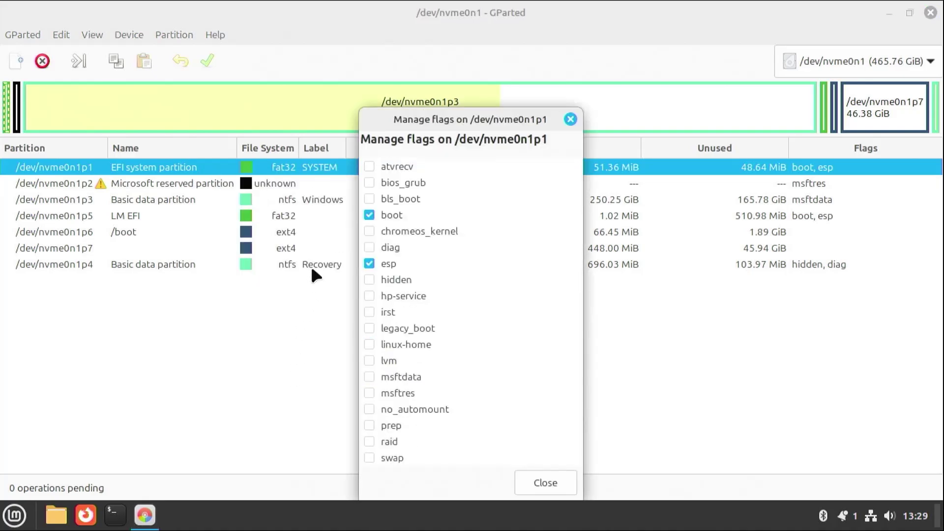
{"action": "left_click", "coordinate": [376, 216]}
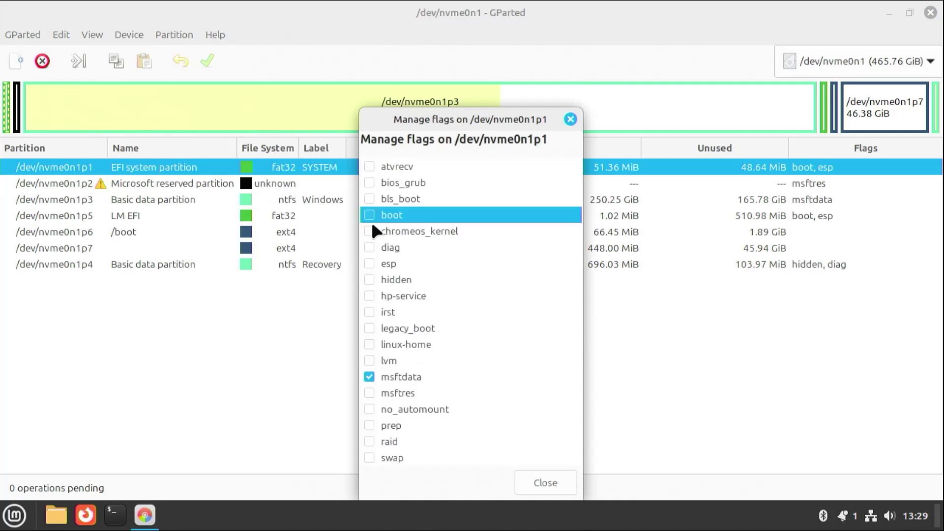
{"action": "left_click", "coordinate": [545, 482]}
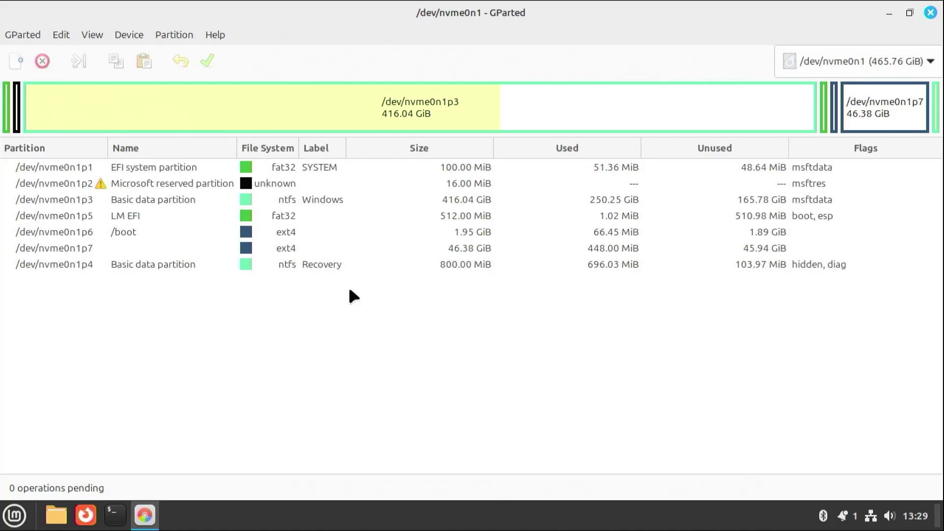
{"action": "left_click", "coordinate": [308, 252]}
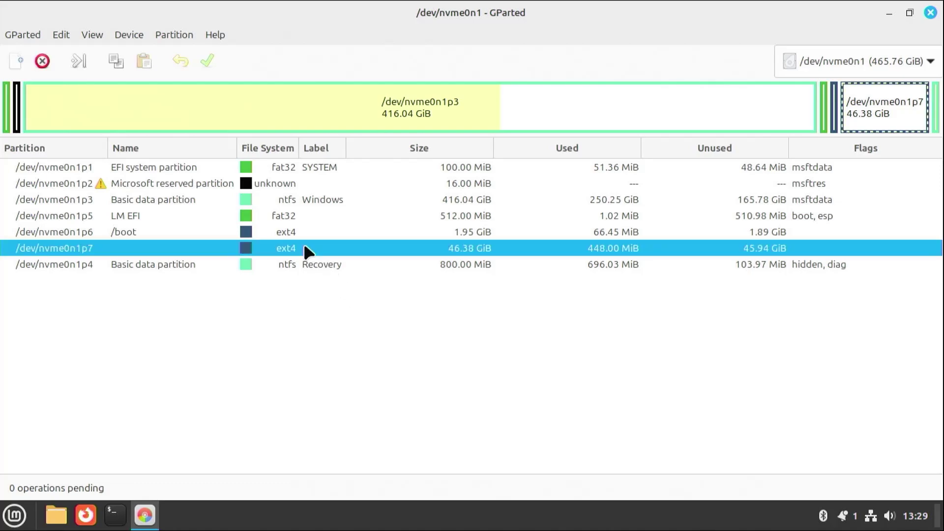
As root, format /dev/nvme0n1p7 as a LUKS2 volume, confirming YES and setting a passphrase.
{"action": "left_click", "coordinate": [116, 514]}
{"action": "type", "text": "sudo su -"}
{"action": "key", "text": "Return"}
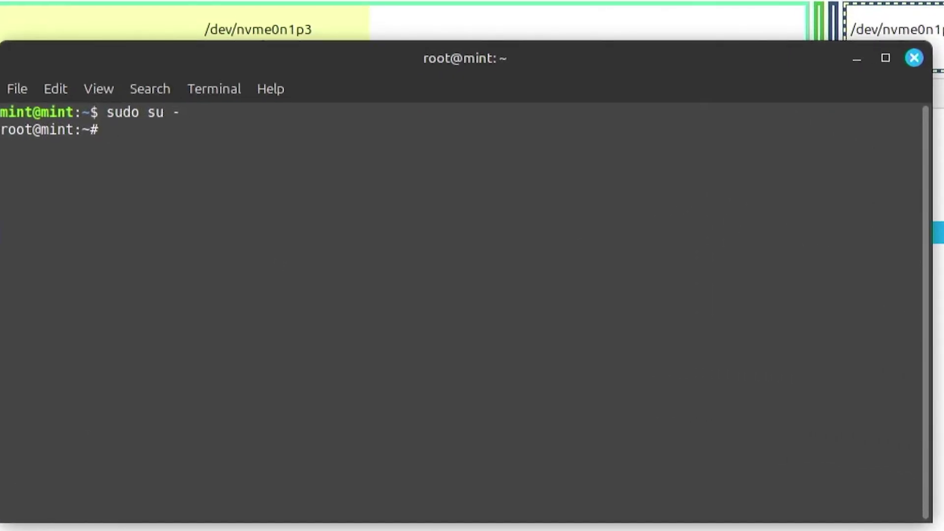
{"action": "type", "text": "cryptsetup luksFormat "}
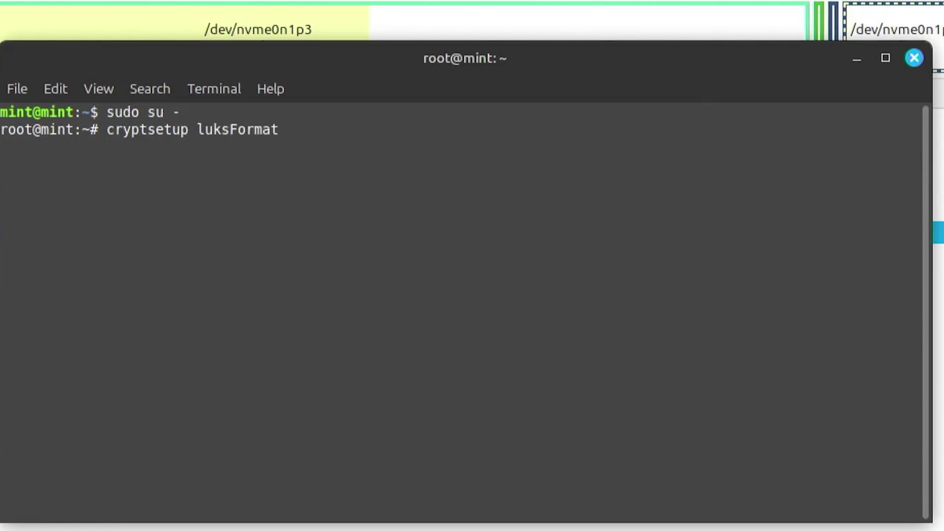
{"action": "type", "text": "--type=luks2"}
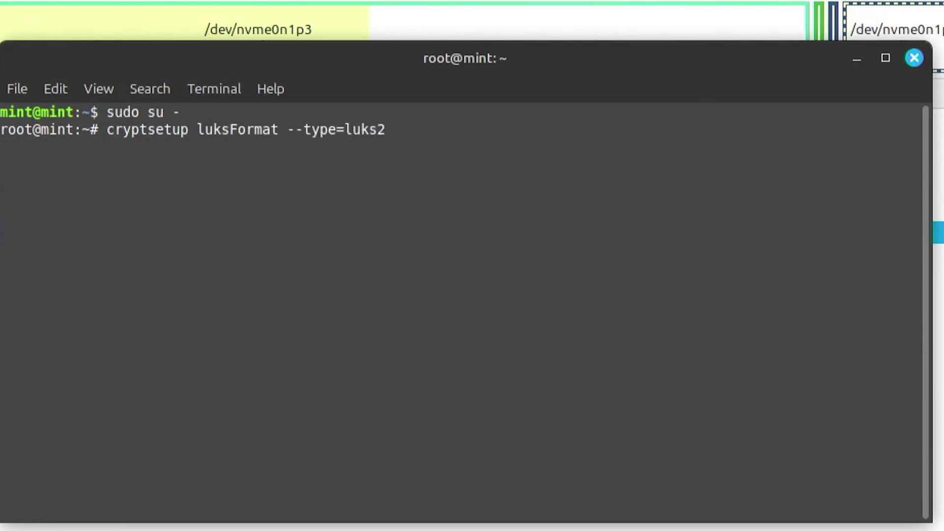
{"action": "type", "text": " /dev/nvme0n1p7"}
{"action": "key", "text": "Return"}
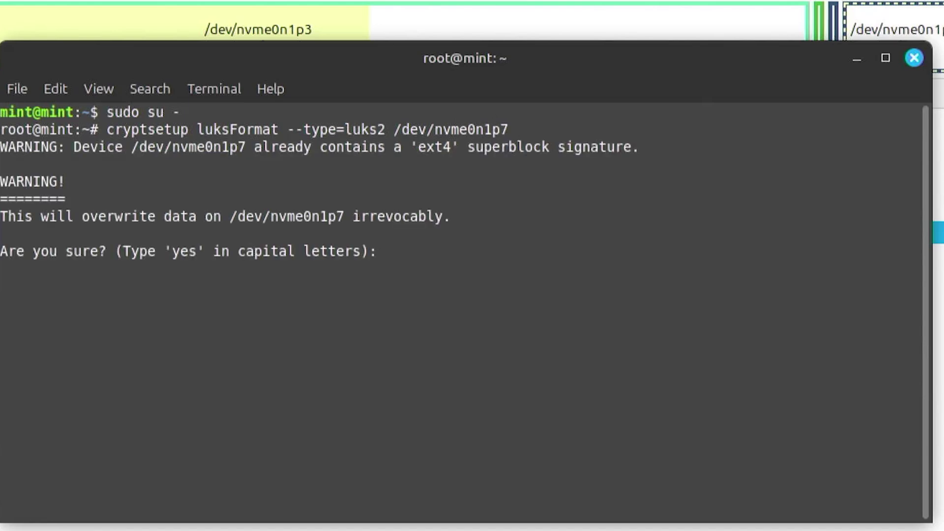
{"action": "type", "text": "YES"}
{"action": "key", "text": "Return"}
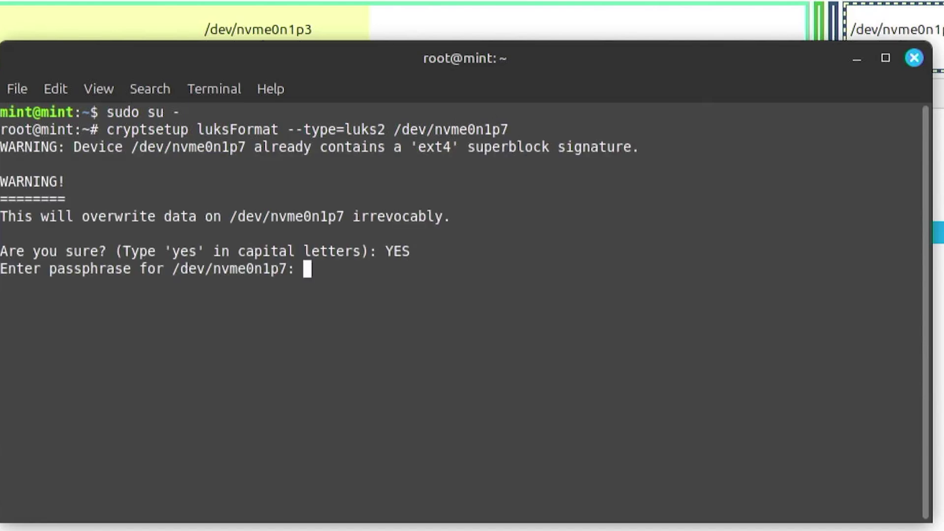
{"action": "key", "text": "Return"}
{"action": "key", "text": "Return"}
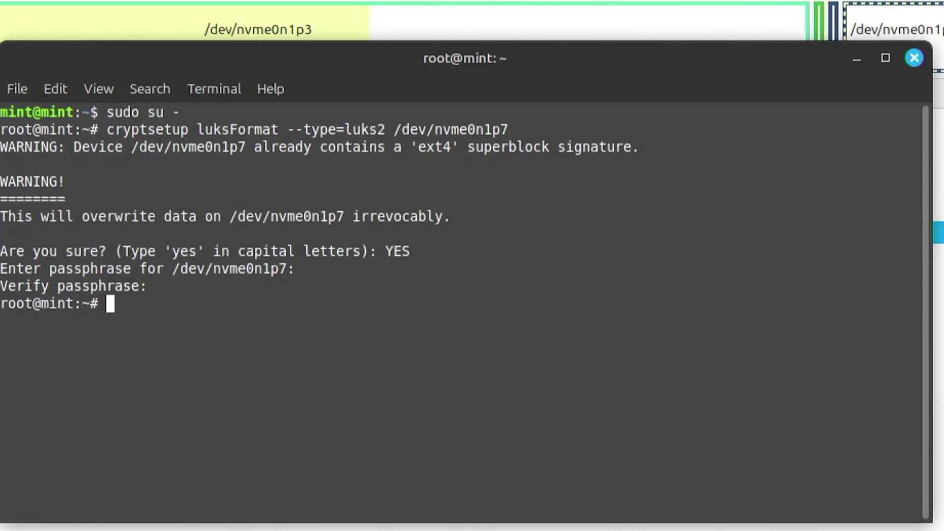
Unlock /dev/nvme0n1p7 as nvme0n1p7_crypt with the passphrase.
{"action": "type", "text": "cryptsetup open /dev/nvme0n1p7 nv"}
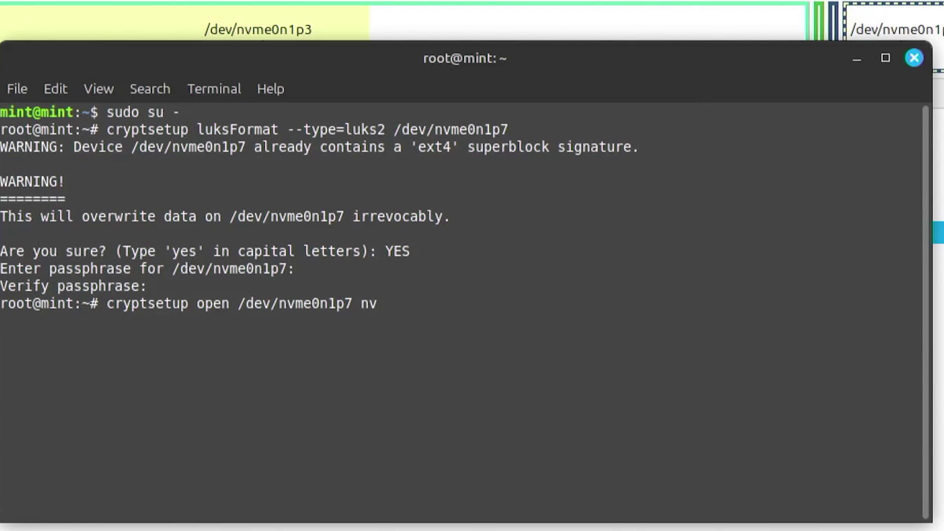
{"action": "type", "text": "me0n1p7_crypt"}
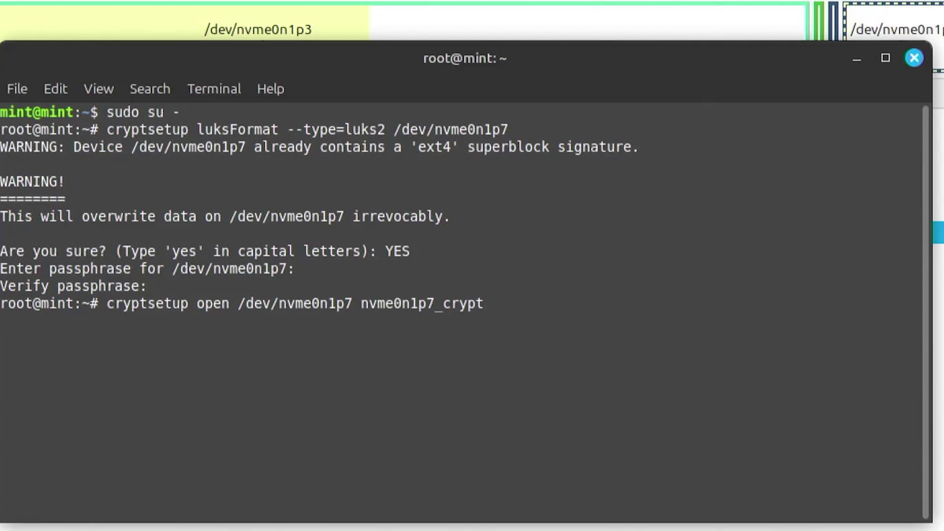
{"action": "key", "text": "Return"}
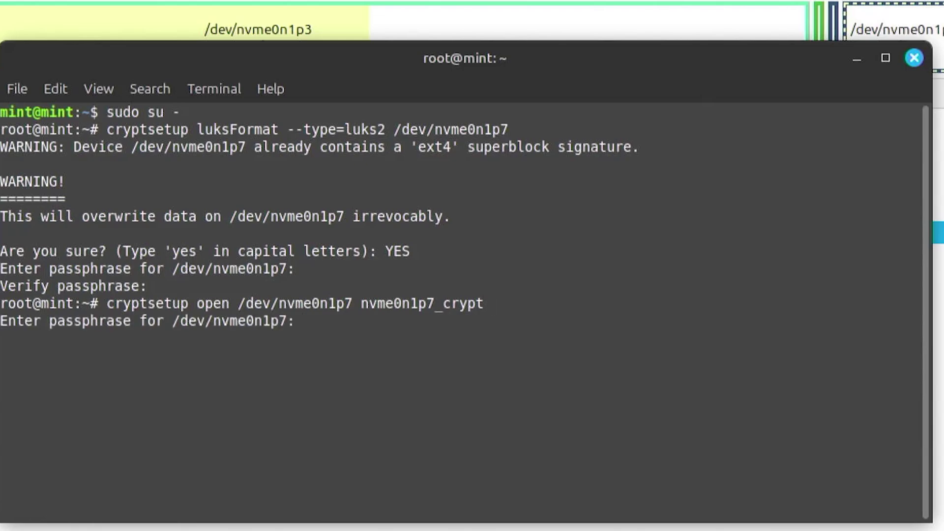
{"action": "key", "text": "Return"}
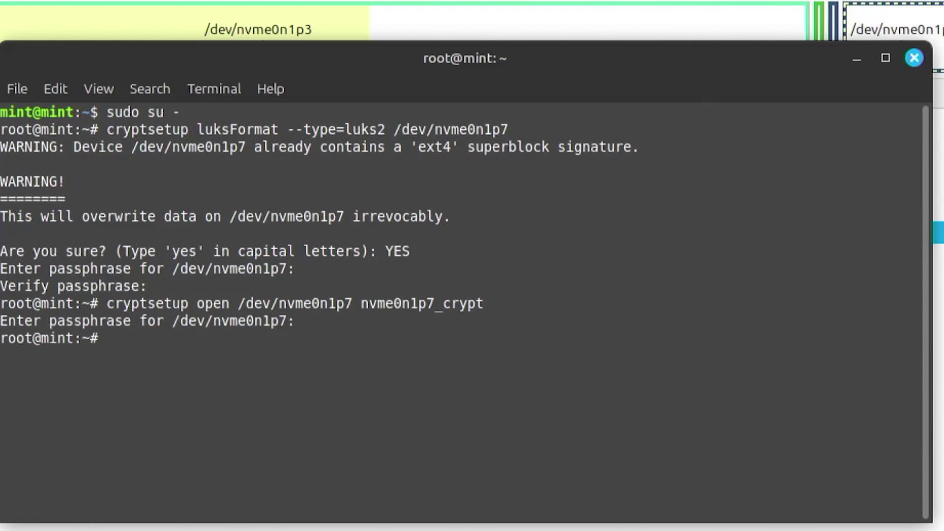
Check /dev/mapper, then create the physical volume and lm-vg volume group on nvme0n1p7_crypt.
{"action": "type", "text": "ls -al /dev/mapper"}
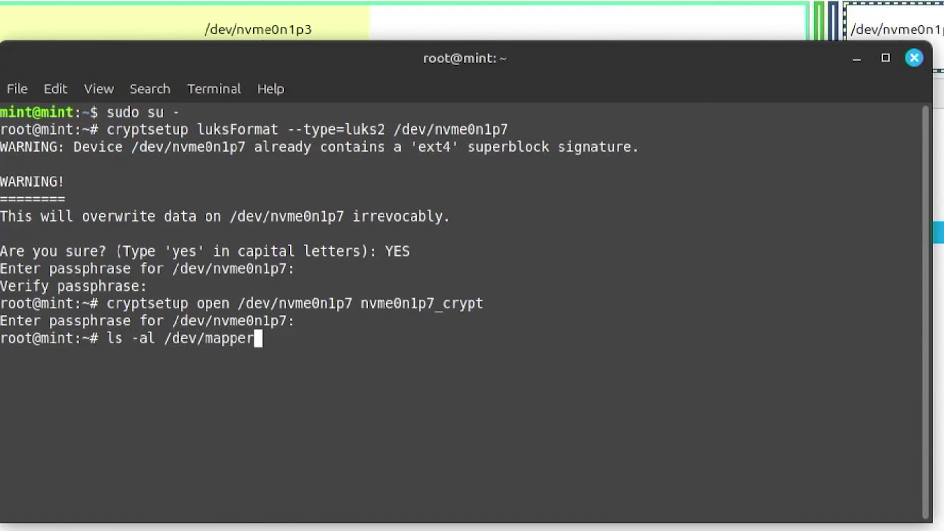
{"action": "key", "text": "Return"}
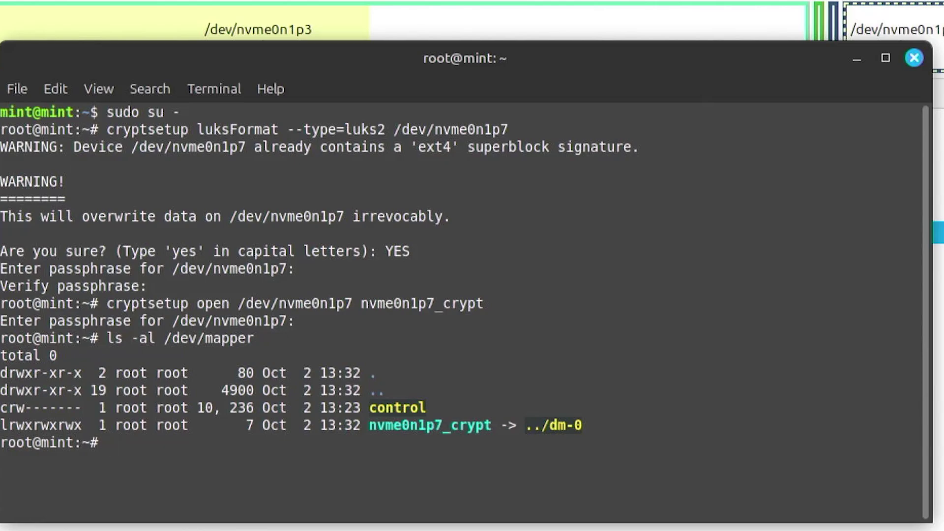
{"action": "type", "text": "pvcrea"}
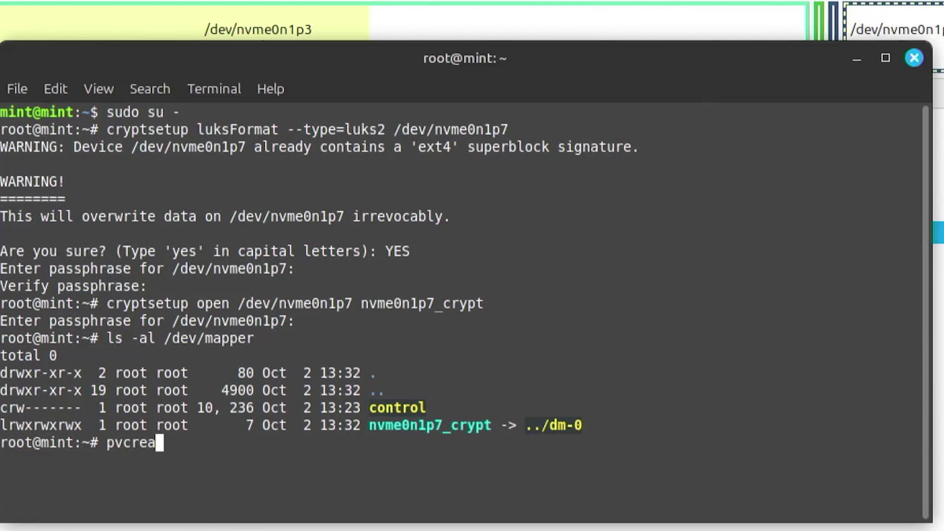
{"action": "type", "text": "te /dev/map"}
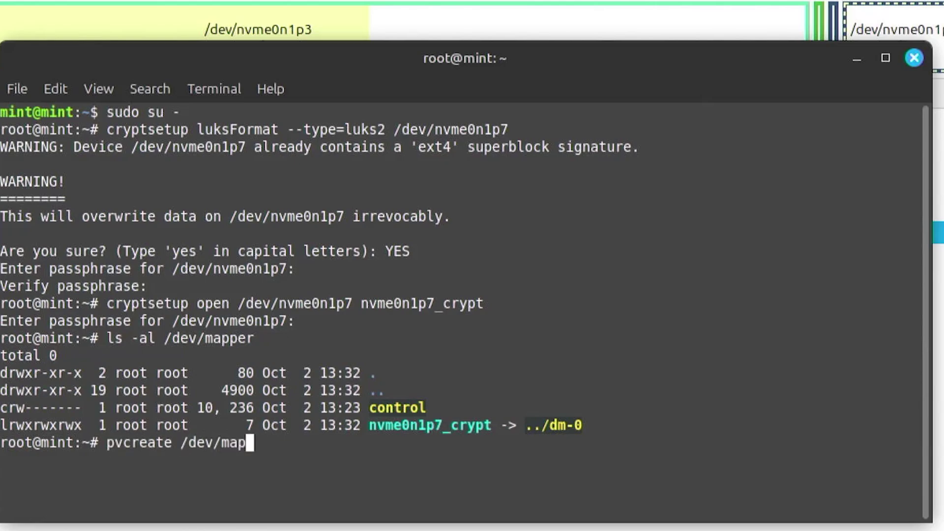
{"action": "type", "text": "per/n"}
{"action": "key", "text": "Tab"}
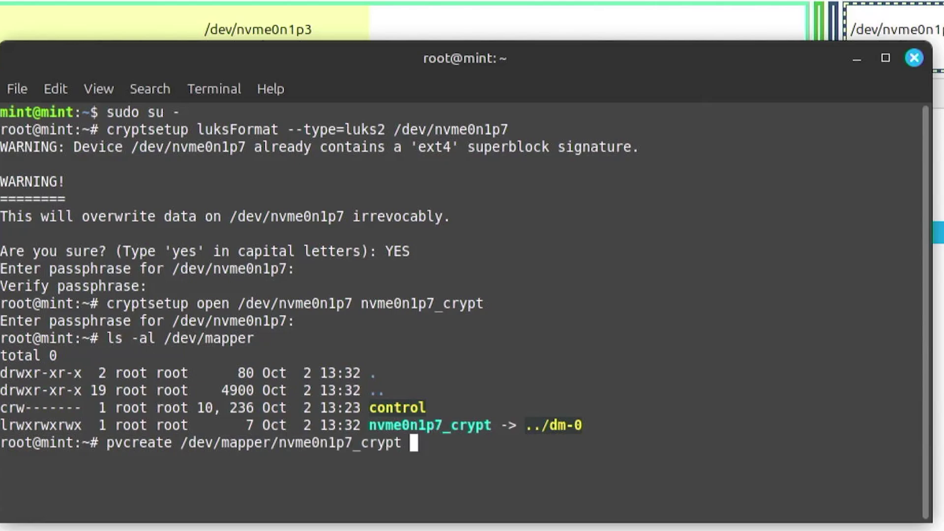
{"action": "key", "text": "Return"}
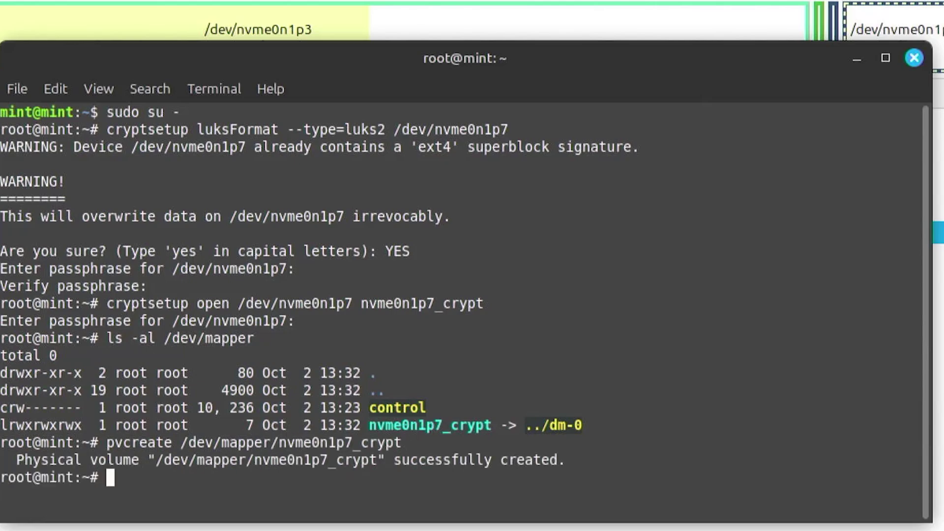
{"action": "type", "text": "vgc"}
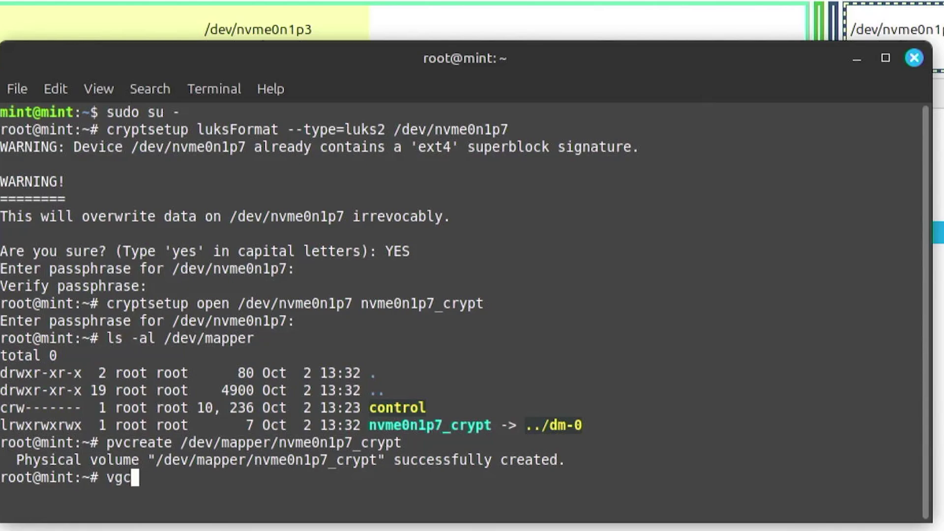
{"action": "type", "text": "reate lm-vg"}
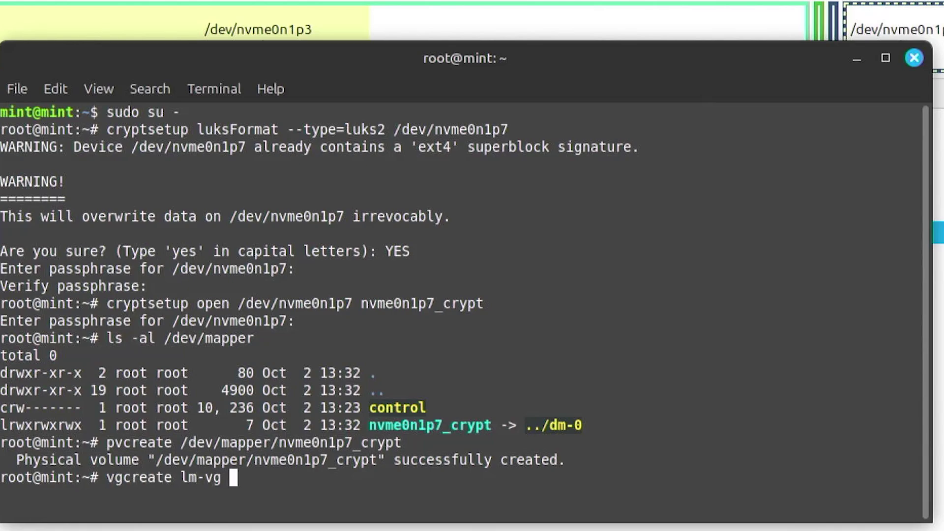
{"action": "type", "text": " /dev/mapper/nvme0n1p7_crypt"}
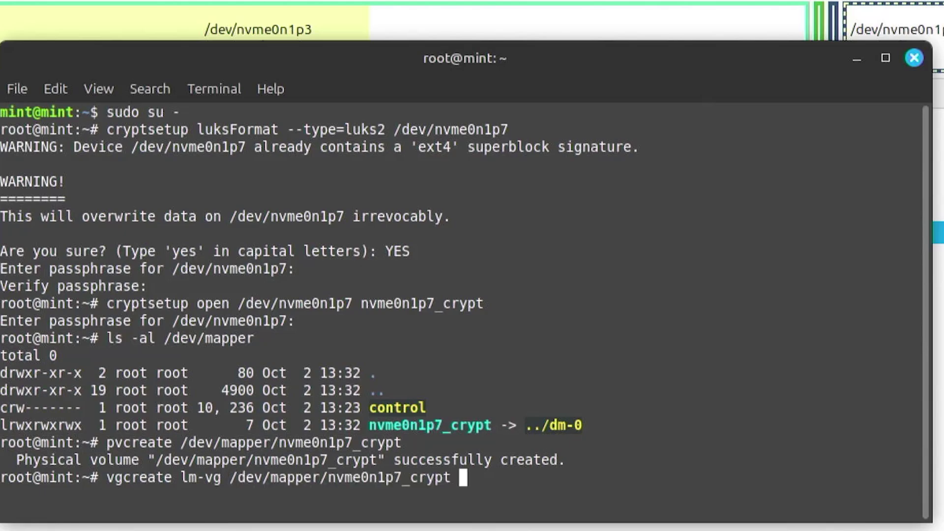
{"action": "key", "text": "Return"}
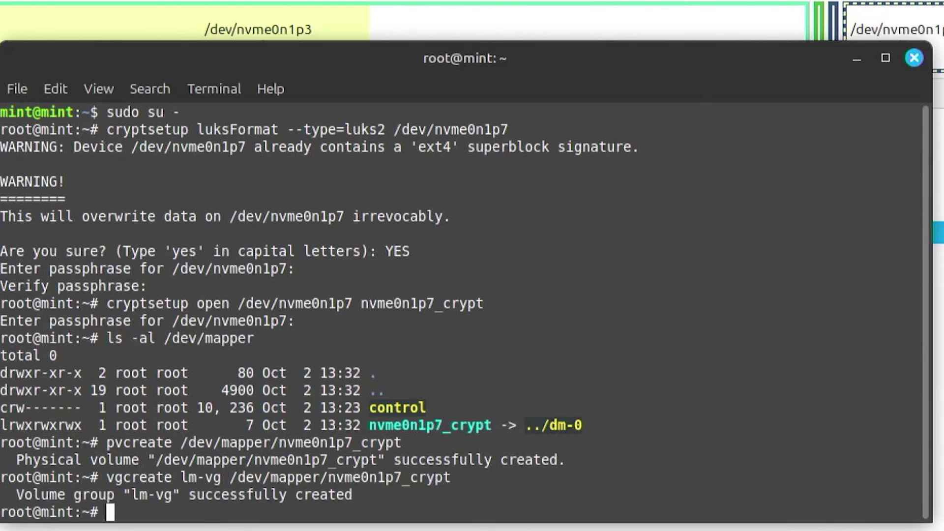
Create logical volumes swap1 (8G) and root (100%FREE) in lm-vg.
{"action": "type", "text": "lvcreate -L"}
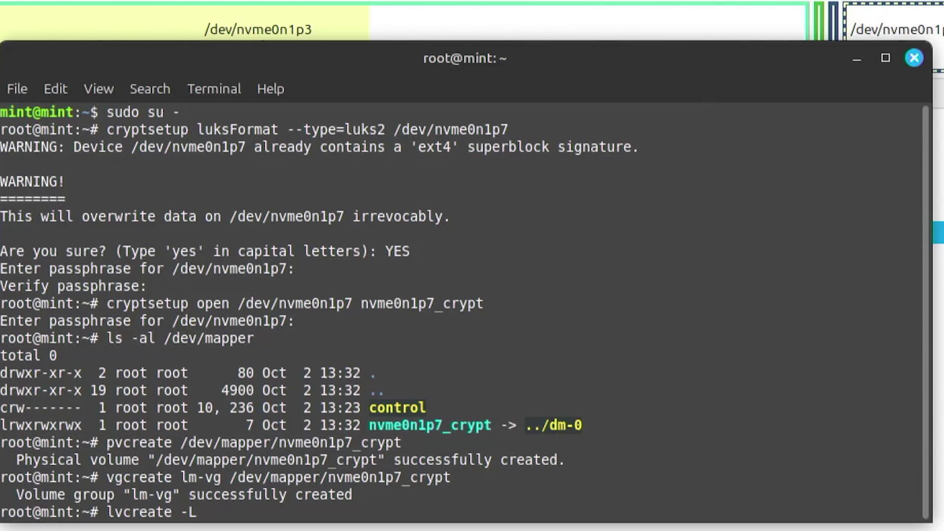
{"action": "type", "text": " 8G -n swap1"}
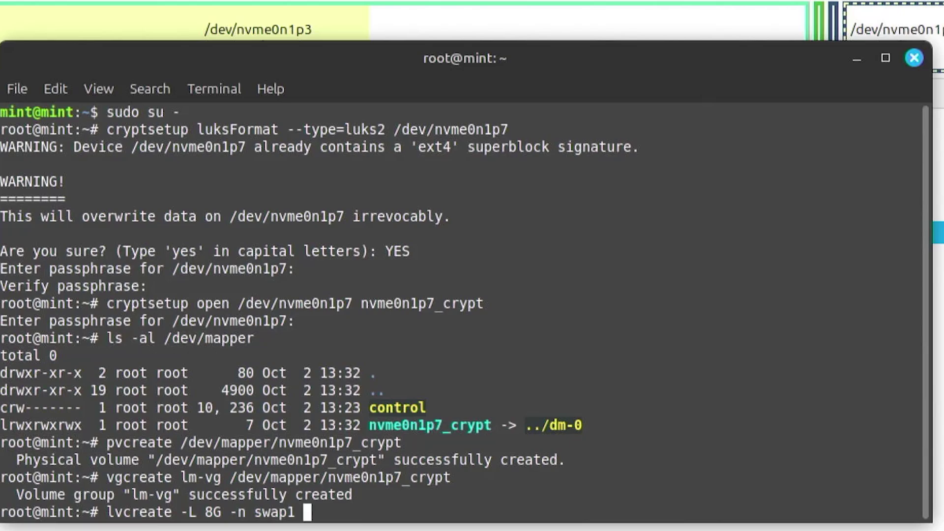
{"action": "type", "text": " lm-v"}
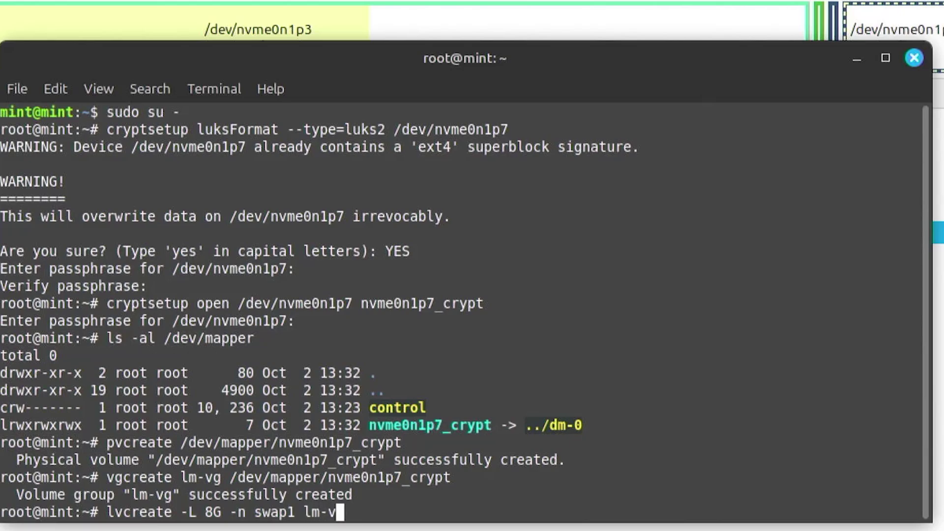
{"action": "type", "text": "g"}
{"action": "key", "text": "Return"}
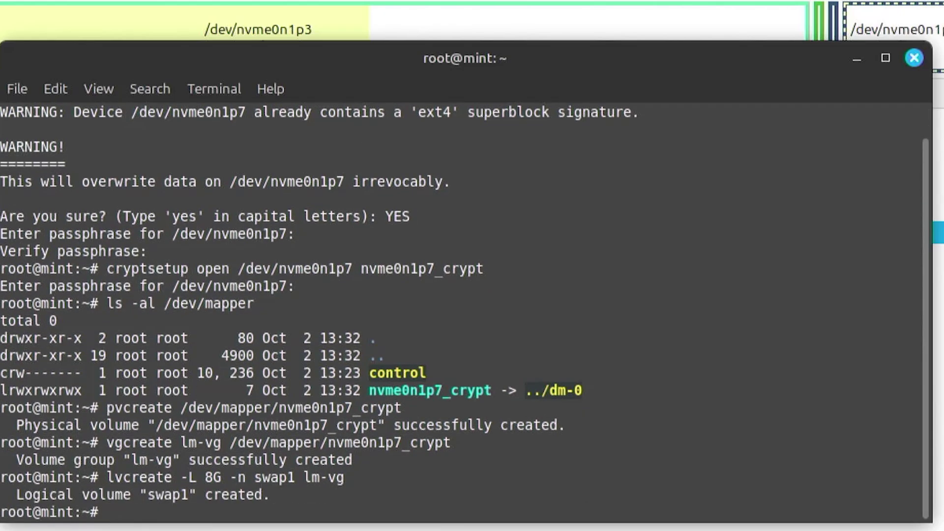
{"action": "type", "text": "lvcreate "}
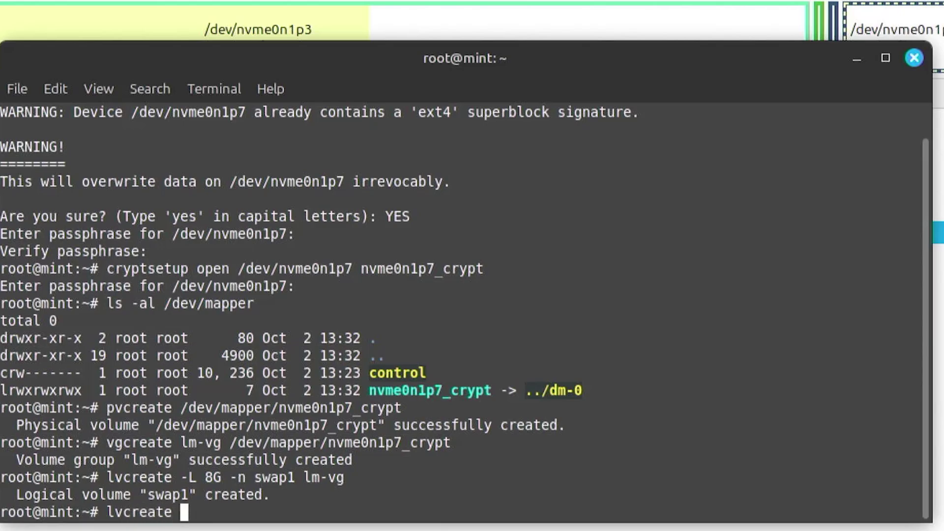
{"action": "type", "text": "-l 100%"}
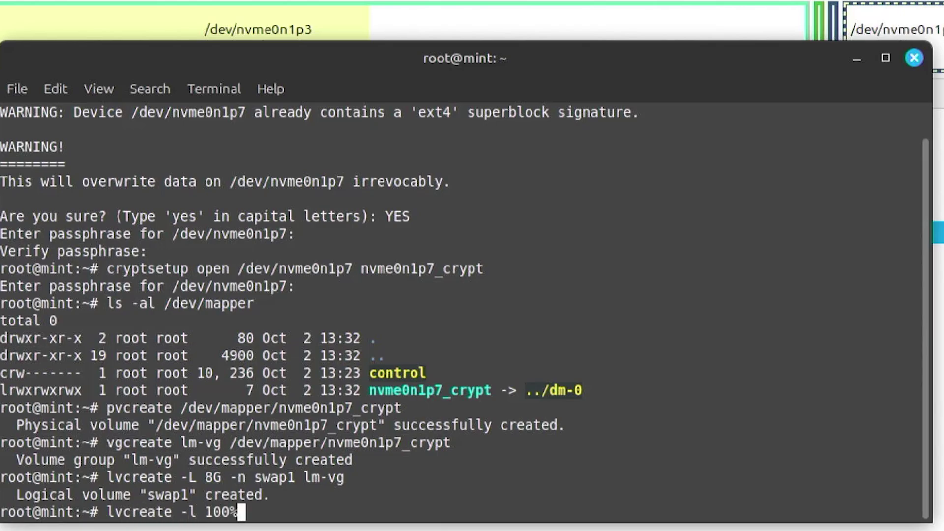
{"action": "type", "text": "FREE -n root lm-vg"}
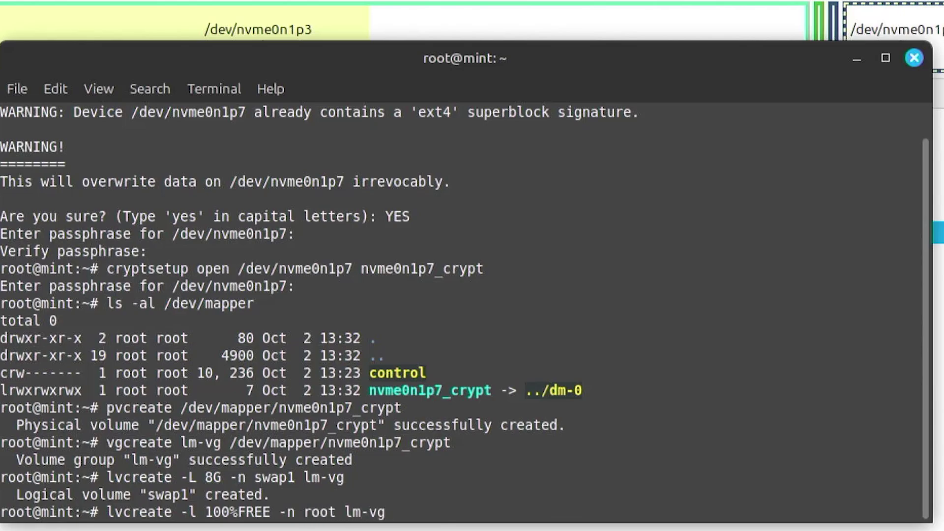
{"action": "key", "text": "Return"}
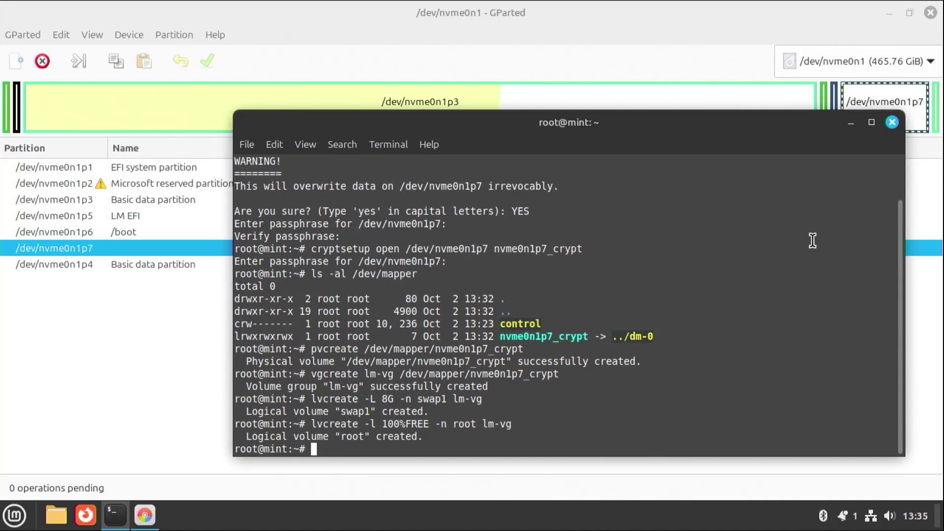
Close GParted and start the installer with English, English (US) layout and multimedia codecs.
{"action": "left_click", "coordinate": [934, 14]}
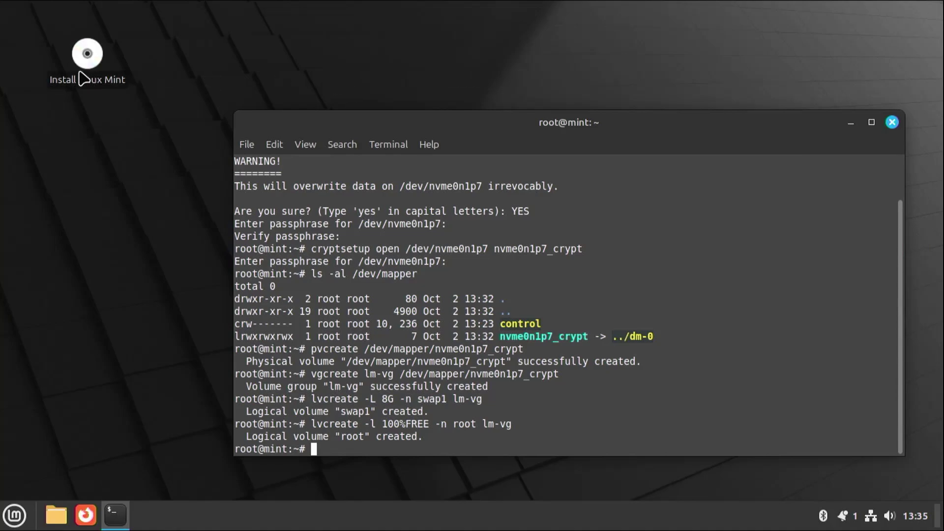
{"action": "double_click", "coordinate": [84, 78]}
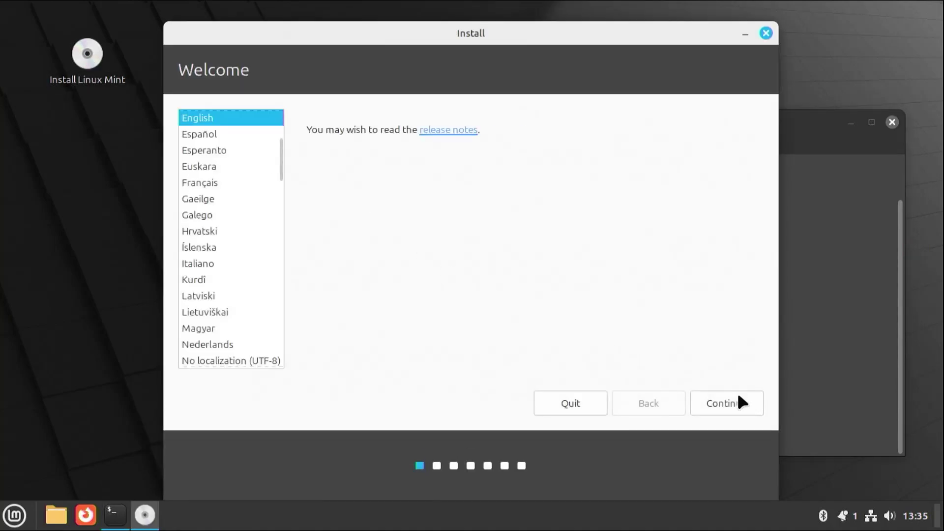
{"action": "left_click", "coordinate": [736, 399]}
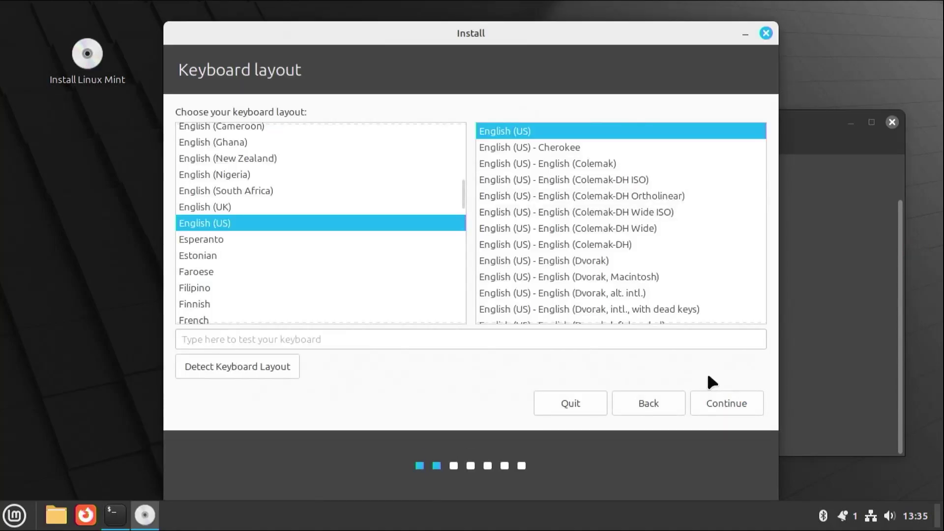
{"action": "left_click", "coordinate": [721, 399]}
{"action": "left_click", "coordinate": [259, 116]}
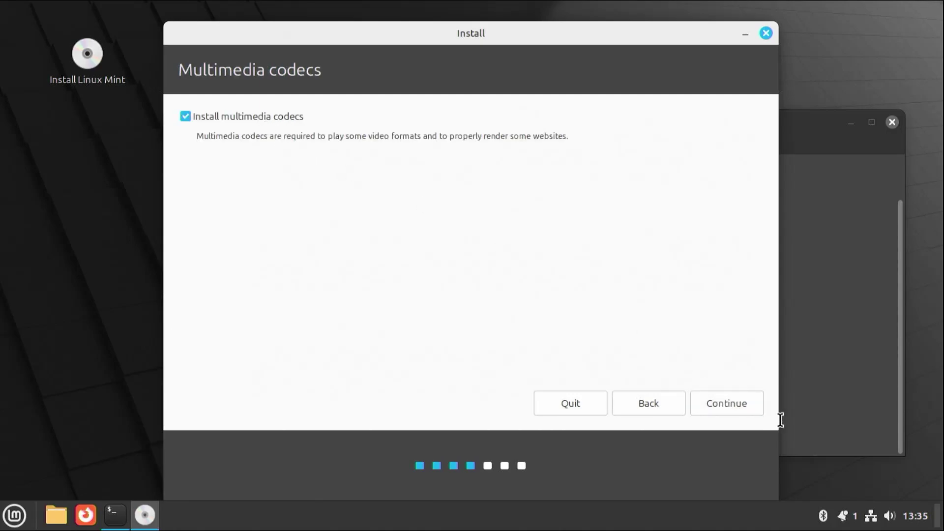
{"action": "left_click", "coordinate": [736, 403]}
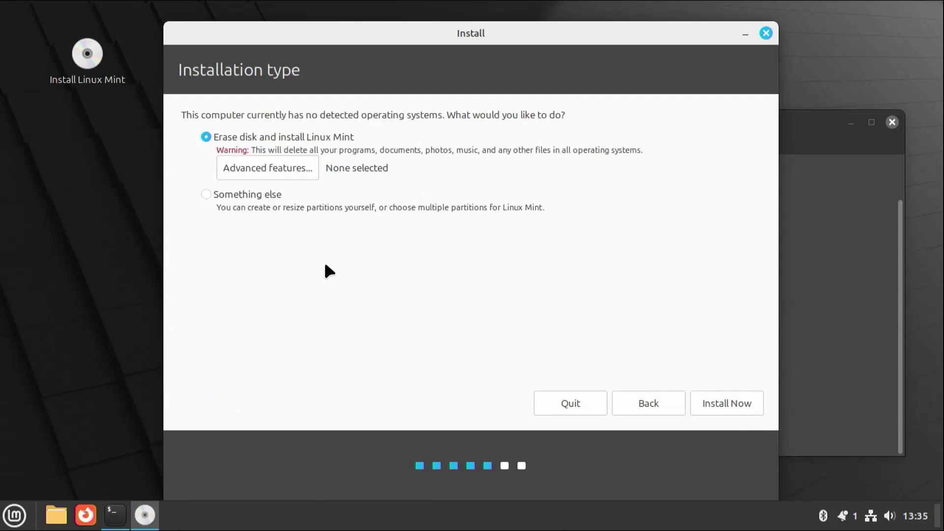
Choose Something else to reach the manual partition table.
{"action": "left_click", "coordinate": [207, 196]}
{"action": "left_click", "coordinate": [743, 409]}
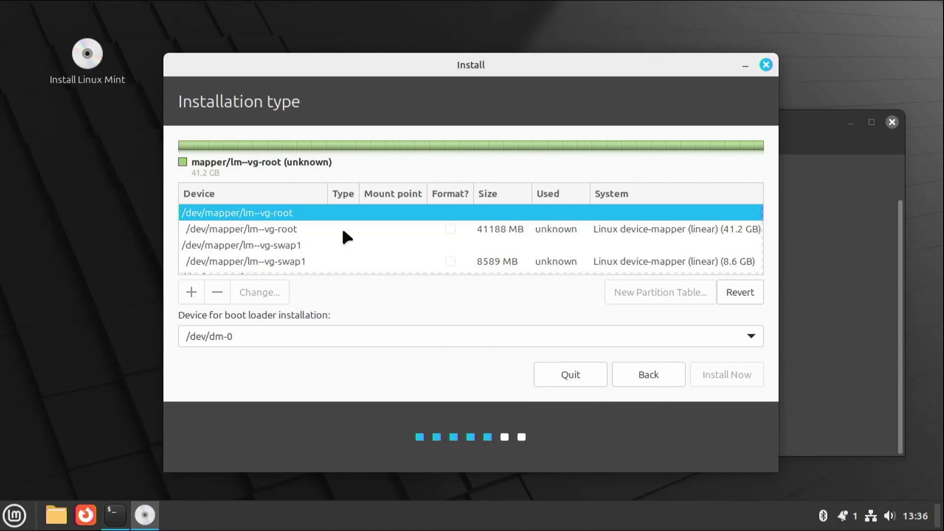
{"action": "scroll", "coordinate": [343, 233], "scroll_direction": "down", "scroll_amount": 4}
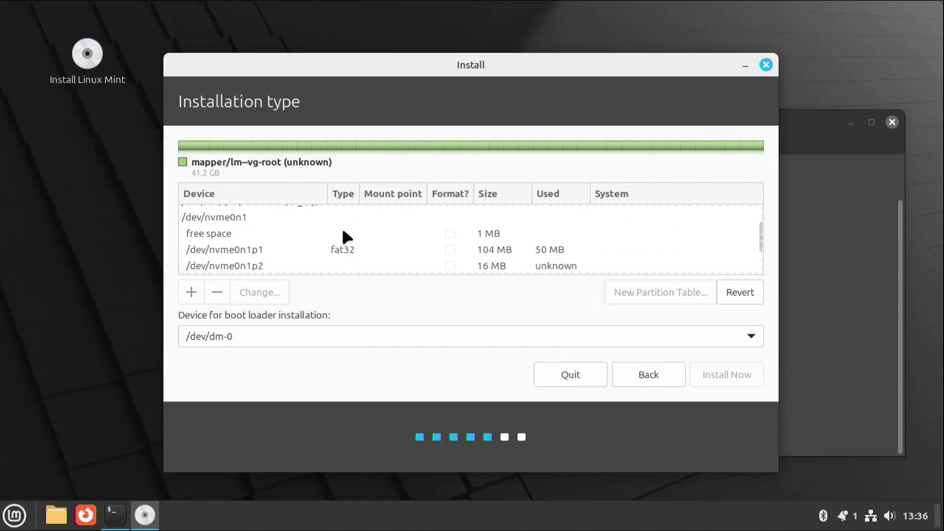
{"action": "scroll", "coordinate": [343, 231], "scroll_direction": "down", "scroll_amount": 5}
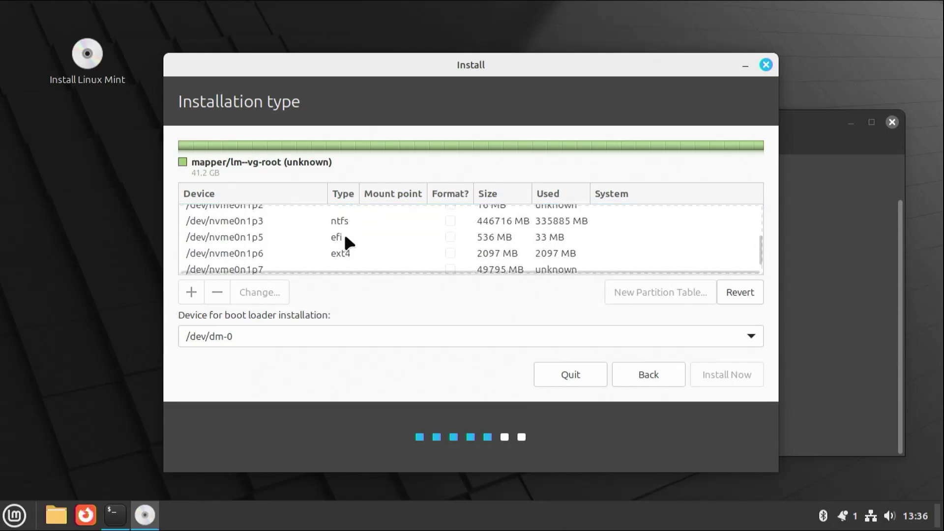
Set lm--vg-root to ext4, formatted, mounted at /.
{"action": "scroll", "coordinate": [341, 235], "scroll_direction": "up", "scroll_amount": 8}
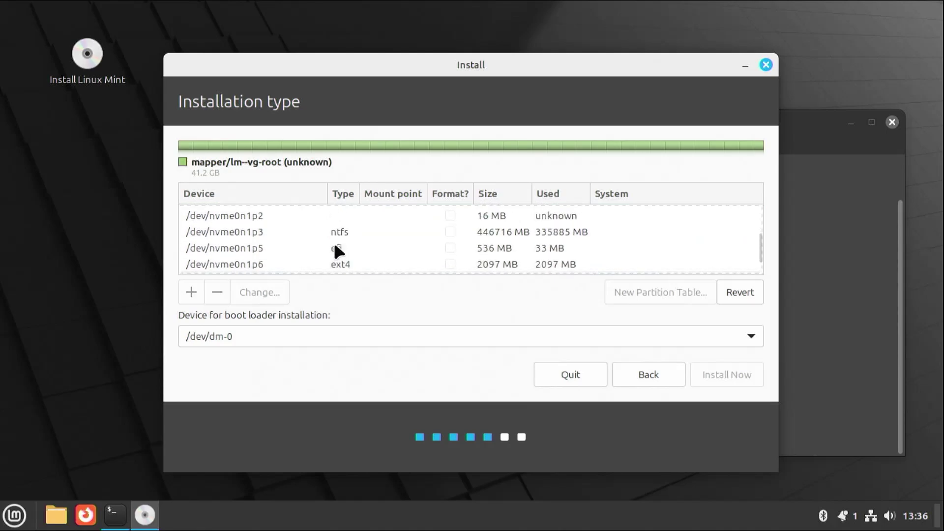
{"action": "scroll", "coordinate": [334, 247], "scroll_direction": "up", "scroll_amount": 2}
{"action": "left_click", "coordinate": [347, 229]}
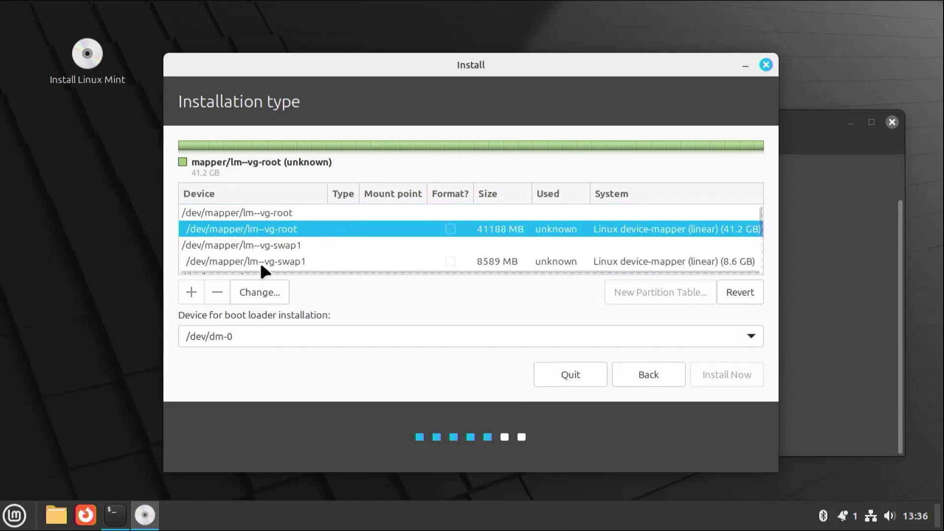
{"action": "left_click", "coordinate": [259, 292]}
{"action": "left_click", "coordinate": [533, 254]}
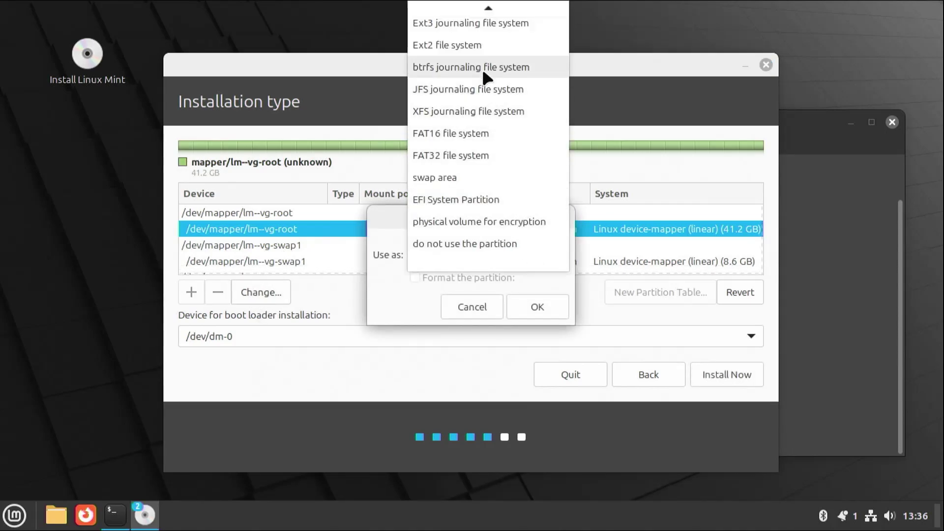
{"action": "scroll", "coordinate": [466, 49], "scroll_direction": "up", "scroll_amount": 1}
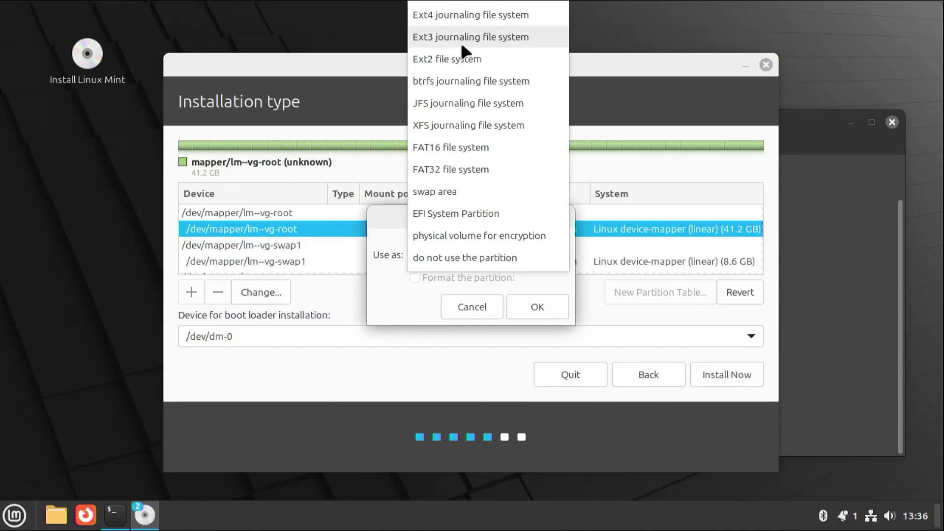
{"action": "left_click", "coordinate": [464, 15]}
{"action": "left_click", "coordinate": [443, 277]}
{"action": "left_click", "coordinate": [477, 303]}
{"action": "type", "text": "/"}
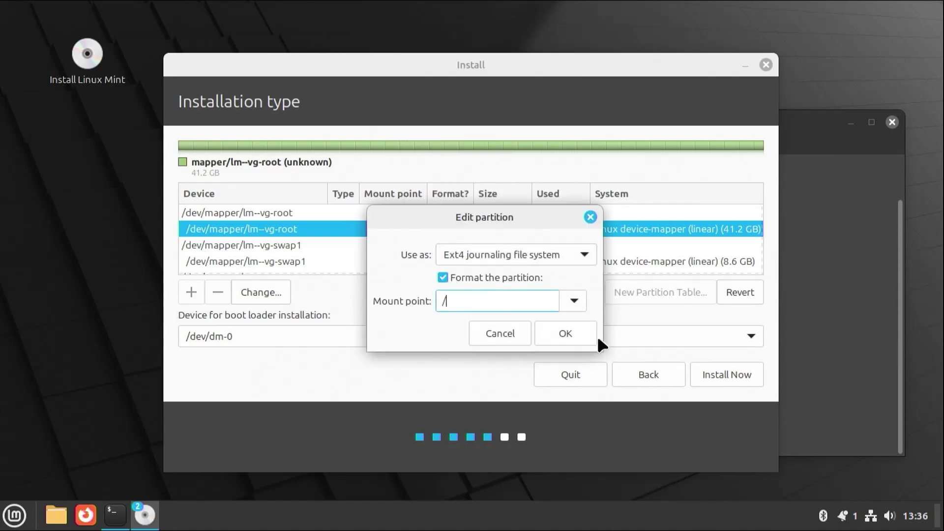
{"action": "left_click", "coordinate": [565, 333]}
Set lm--vg-swap1 to be used as swap area.
{"action": "left_click", "coordinate": [303, 248]}
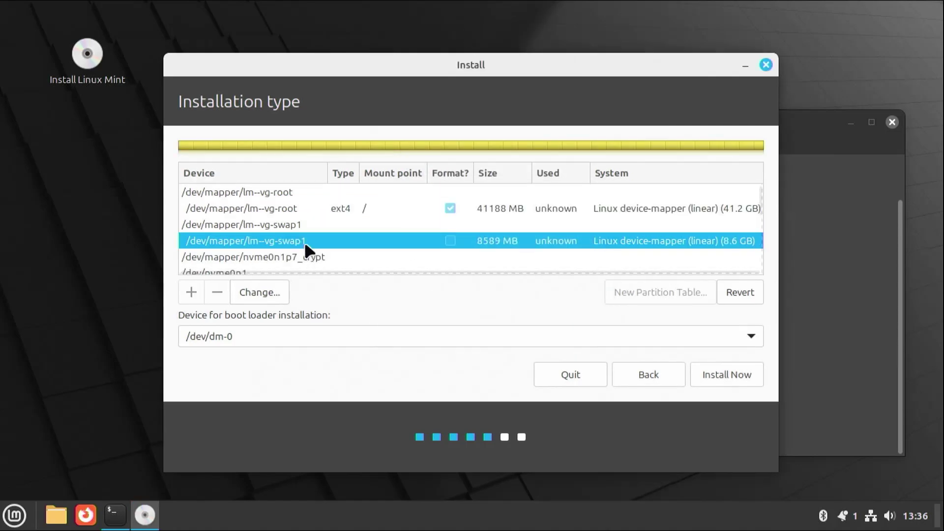
{"action": "scroll", "coordinate": [265, 265], "scroll_direction": "up", "scroll_amount": 1}
{"action": "left_click", "coordinate": [270, 290]}
{"action": "left_click", "coordinate": [435, 255]}
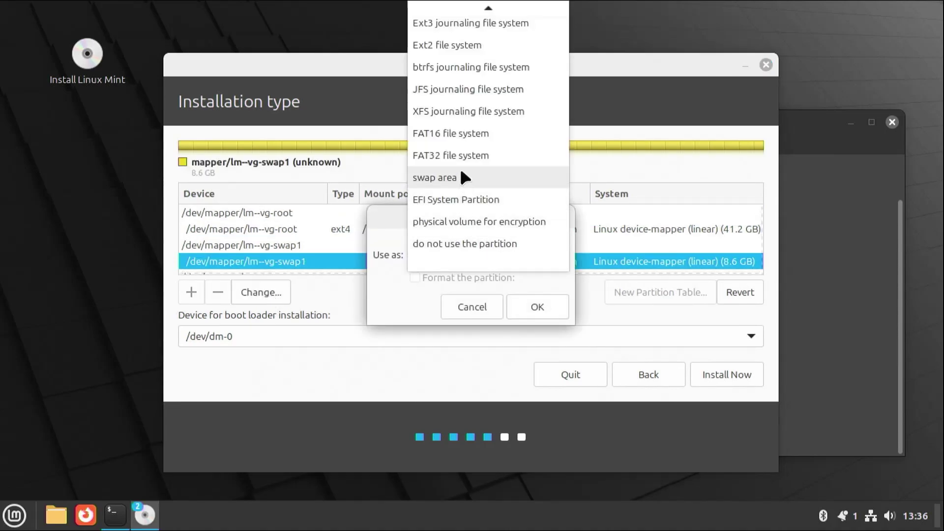
{"action": "left_click", "coordinate": [461, 176]}
{"action": "left_click", "coordinate": [537, 306]}
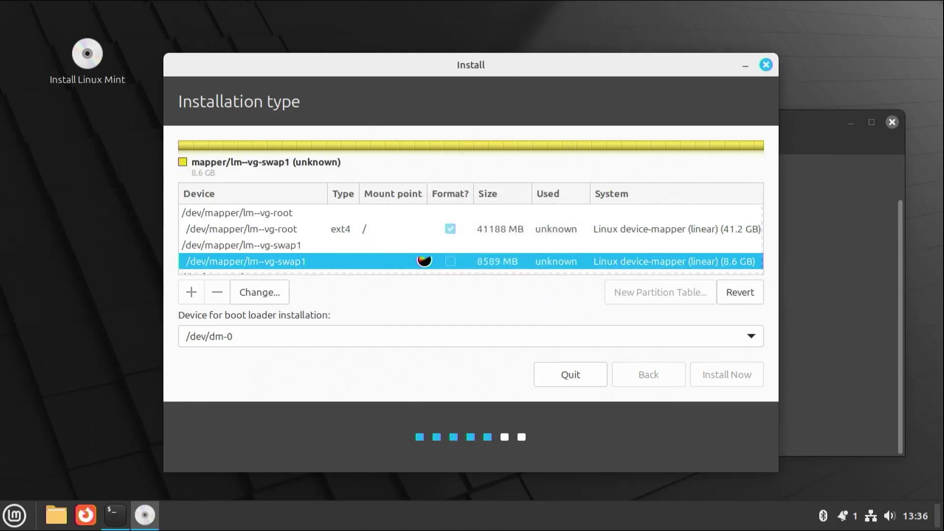
{"action": "scroll", "coordinate": [301, 248], "scroll_direction": "down", "scroll_amount": 1}
{"action": "scroll", "coordinate": [320, 246], "scroll_direction": "up", "scroll_amount": 1}
{"action": "scroll", "coordinate": [339, 246], "scroll_direction": "down", "scroll_amount": 7}
Check that nvme0n1p5 is set as the EFI System Partition, leaving it unchanged.
{"action": "left_click", "coordinate": [348, 254]}
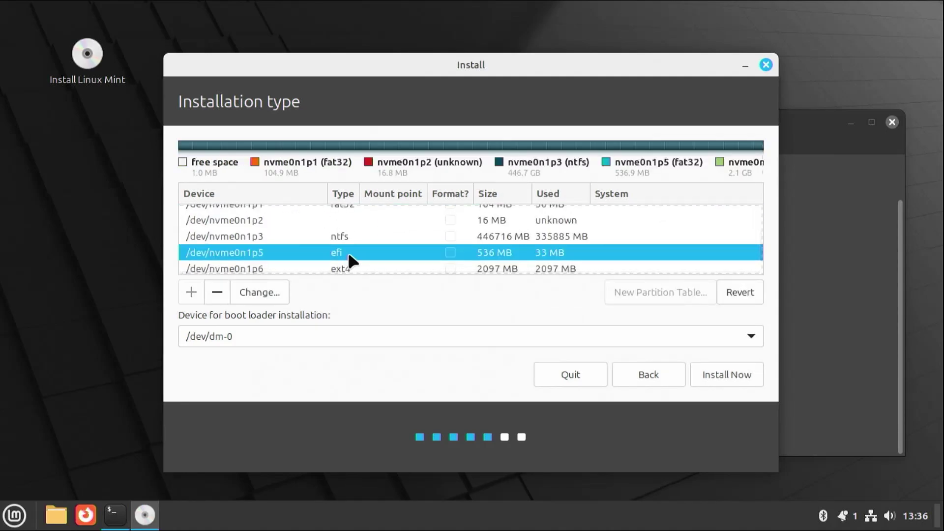
{"action": "left_click", "coordinate": [266, 290]}
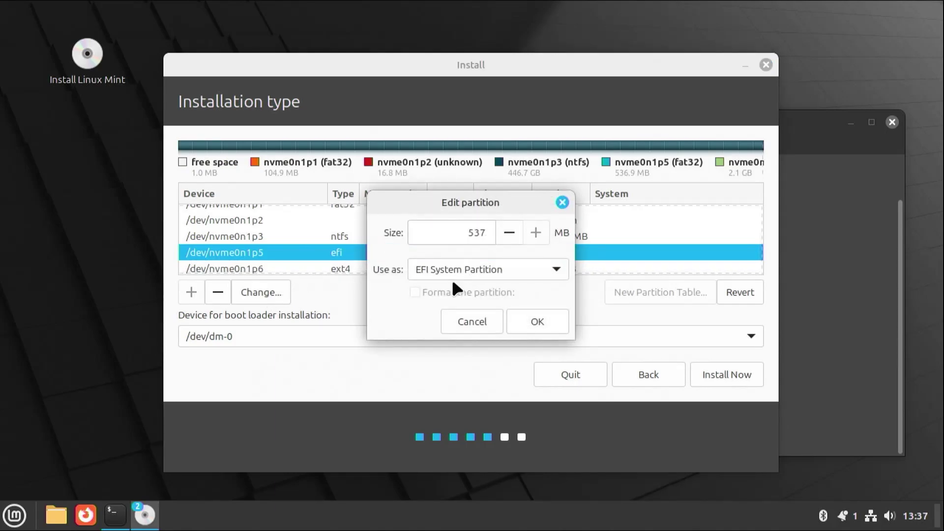
{"action": "left_click", "coordinate": [537, 321]}
Set nvme0n1p6 to ext4, formatted, mounted at /boot.
{"action": "scroll", "coordinate": [339, 246], "scroll_direction": "down", "scroll_amount": 1}
{"action": "left_click", "coordinate": [330, 238]}
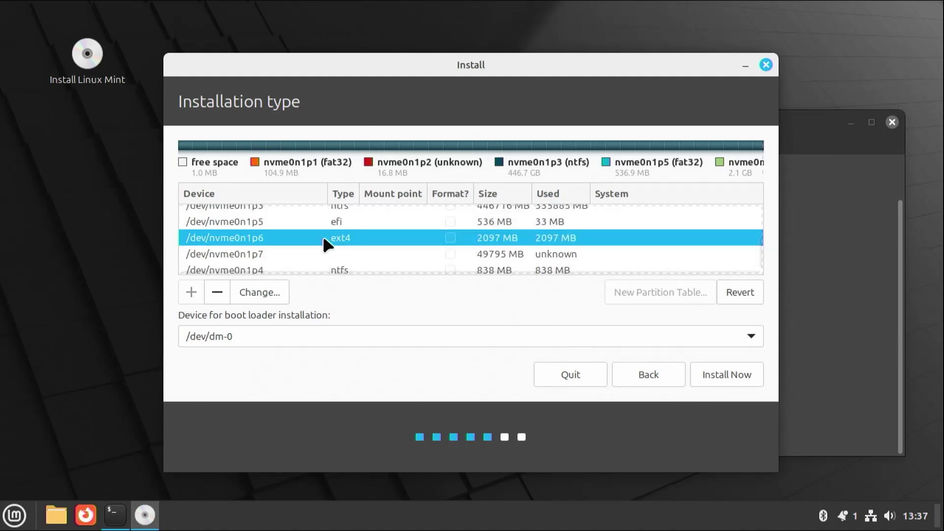
{"action": "left_click", "coordinate": [266, 293]}
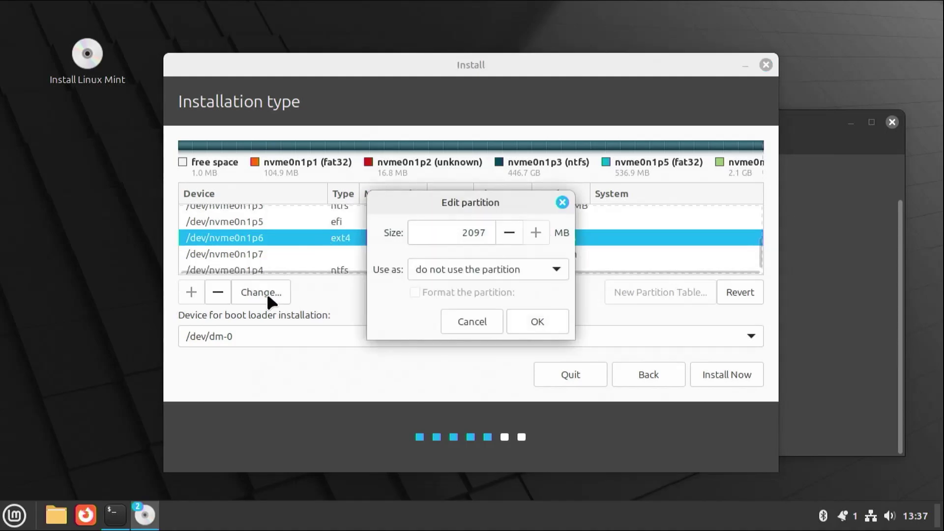
{"action": "left_click", "coordinate": [485, 271]}
{"action": "scroll", "coordinate": [506, 186], "scroll_direction": "up", "scroll_amount": 1}
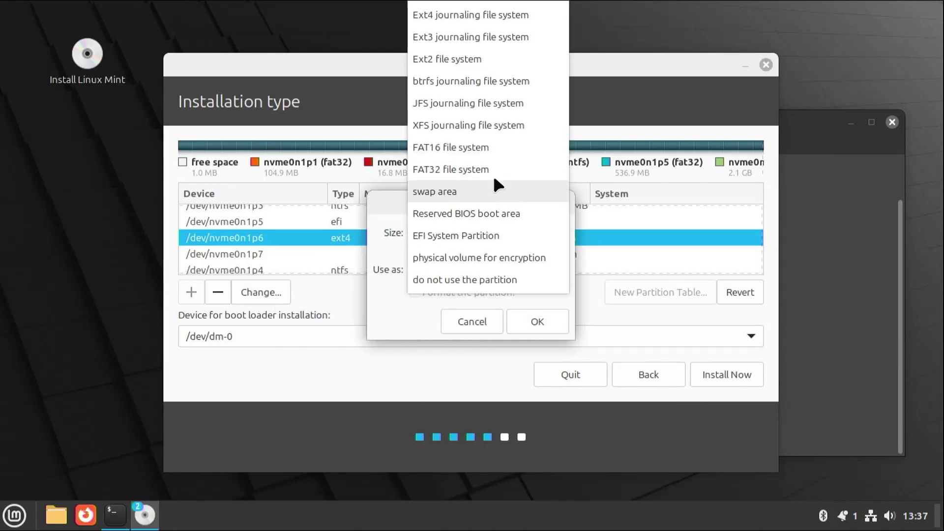
{"action": "left_click", "coordinate": [479, 14]}
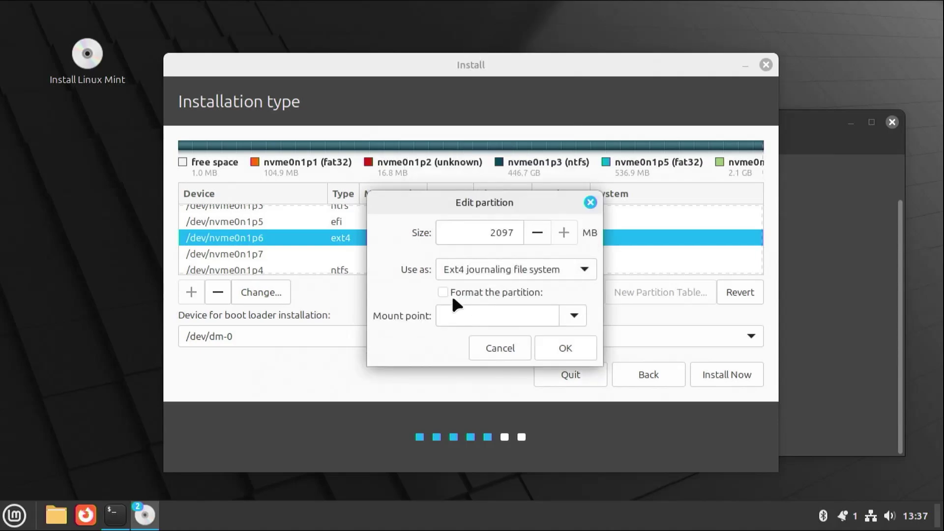
{"action": "left_click", "coordinate": [465, 311]}
{"action": "type", "text": "/boot"}
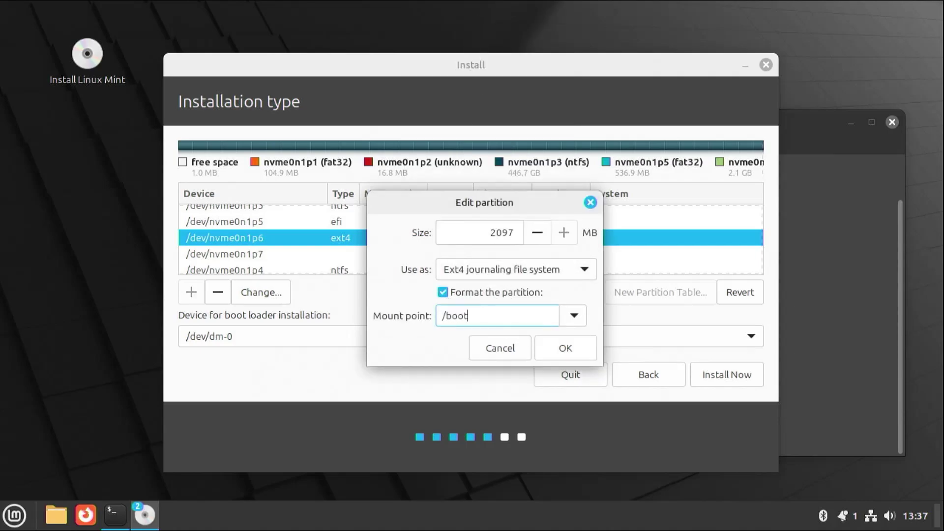
{"action": "left_click", "coordinate": [561, 350]}
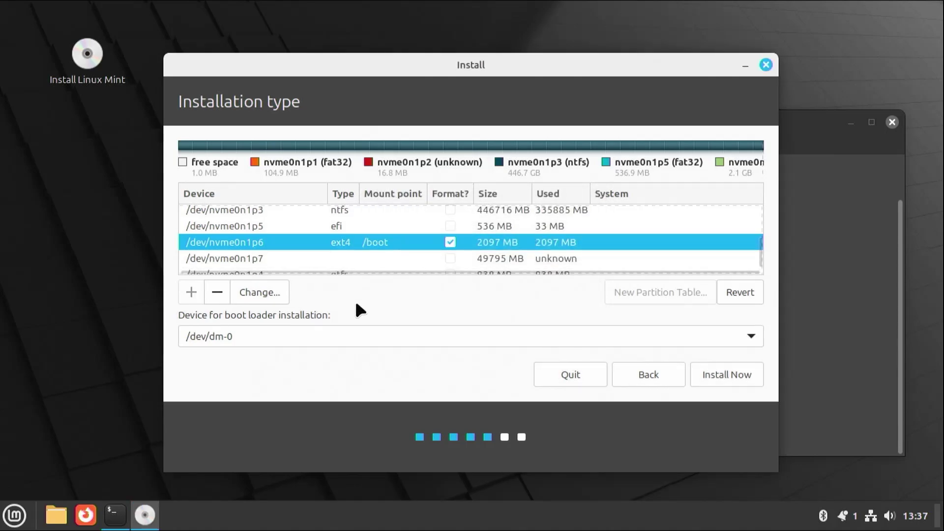
Choose /dev/nvme0n1 as the boot loader installation device.
{"action": "left_click", "coordinate": [373, 341]}
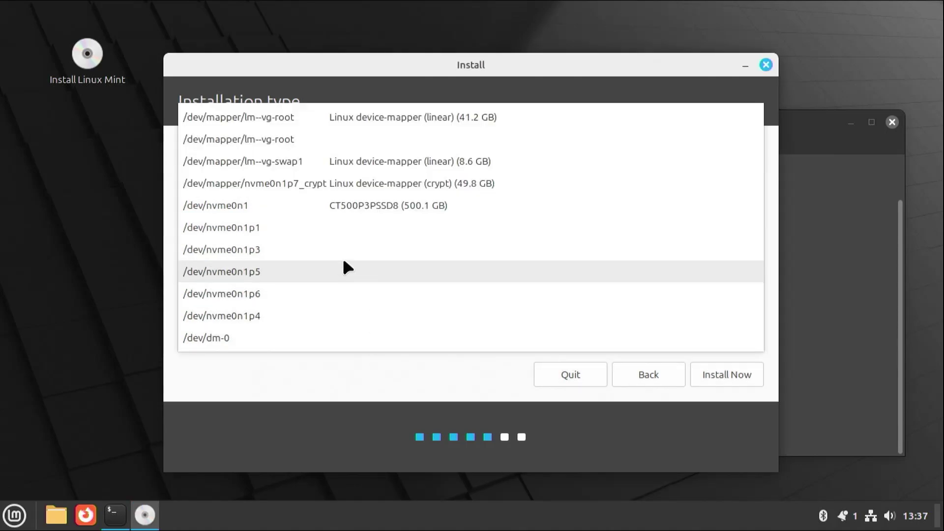
{"action": "left_click", "coordinate": [315, 207]}
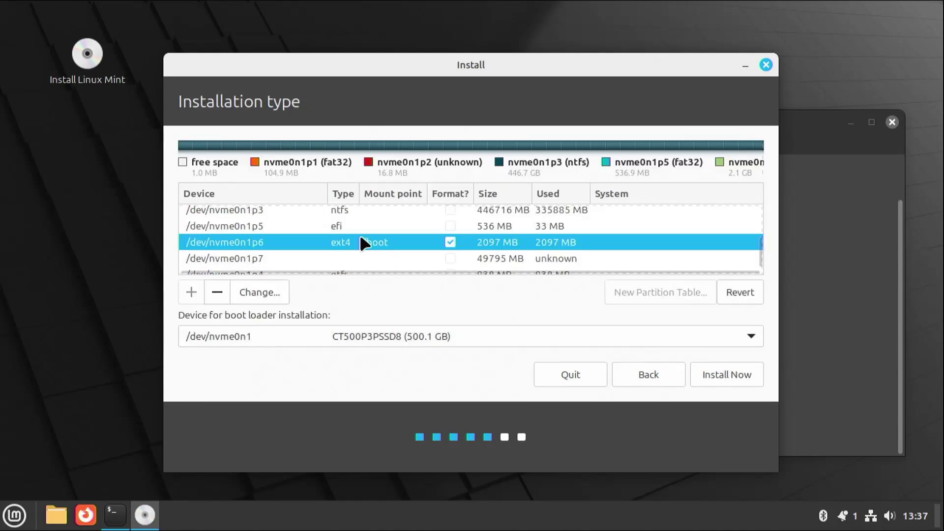
{"action": "left_click", "coordinate": [258, 227]}
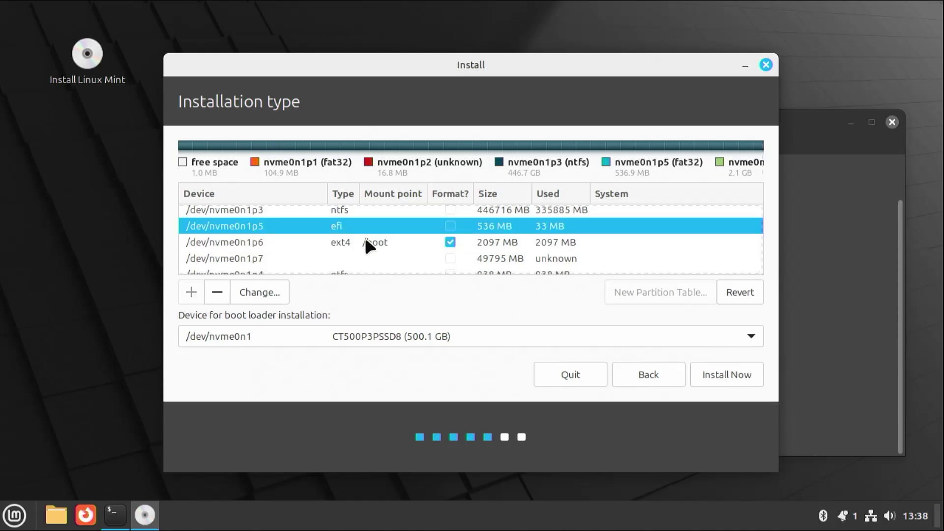
Approve writing the partition changes, accept New York and the account details, and install.
{"action": "left_click", "coordinate": [747, 376]}
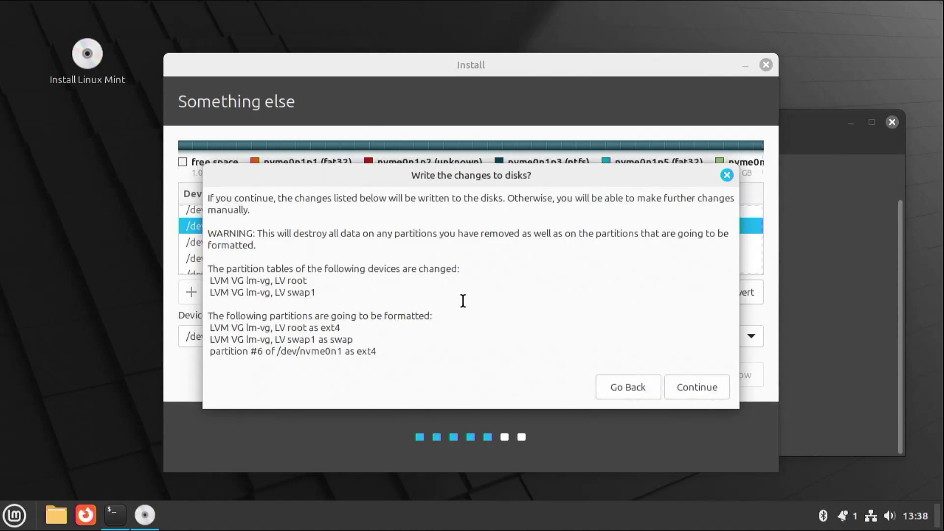
{"action": "left_click", "coordinate": [716, 393]}
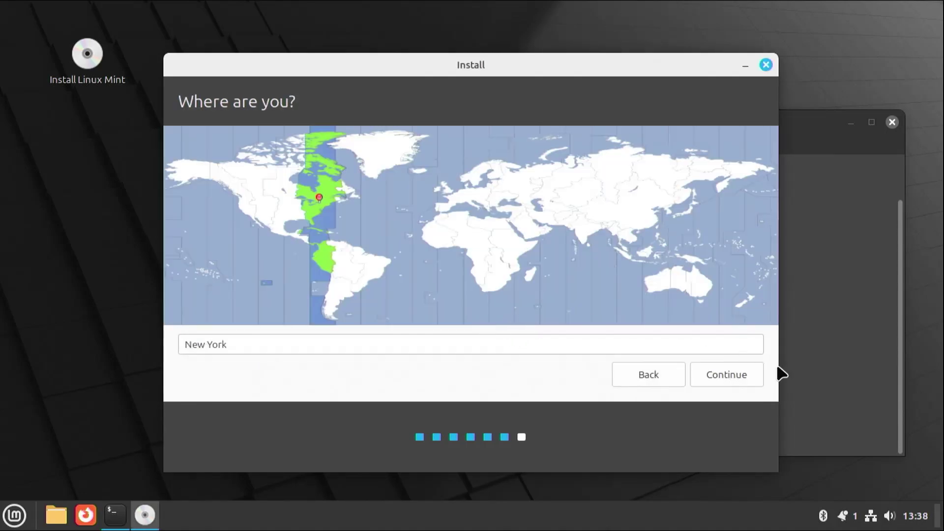
{"action": "left_click", "coordinate": [737, 374]}
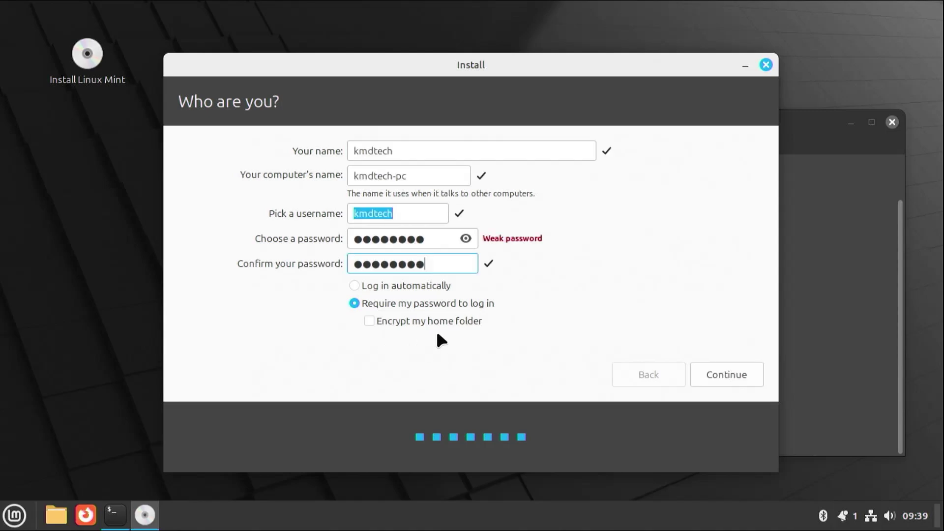
{"action": "left_click", "coordinate": [732, 374]}
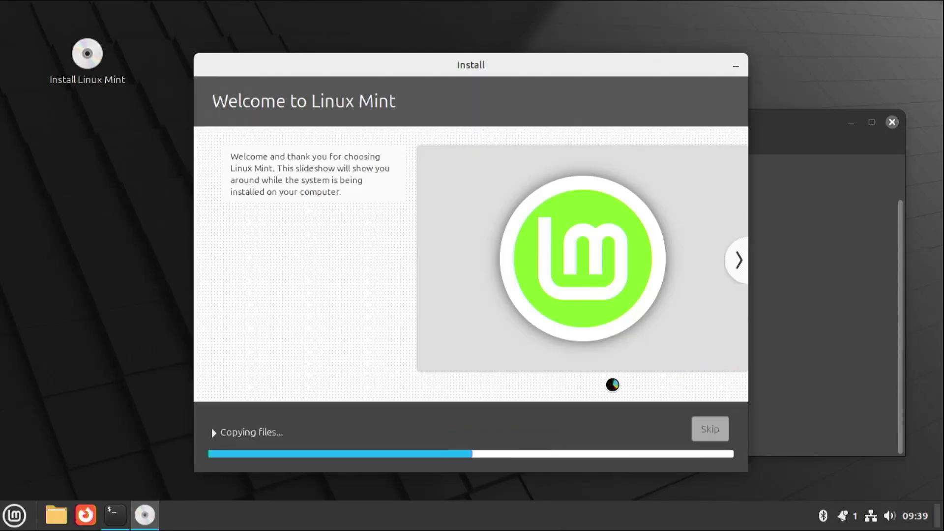
{"action": "left_click", "coordinate": [213, 433]}
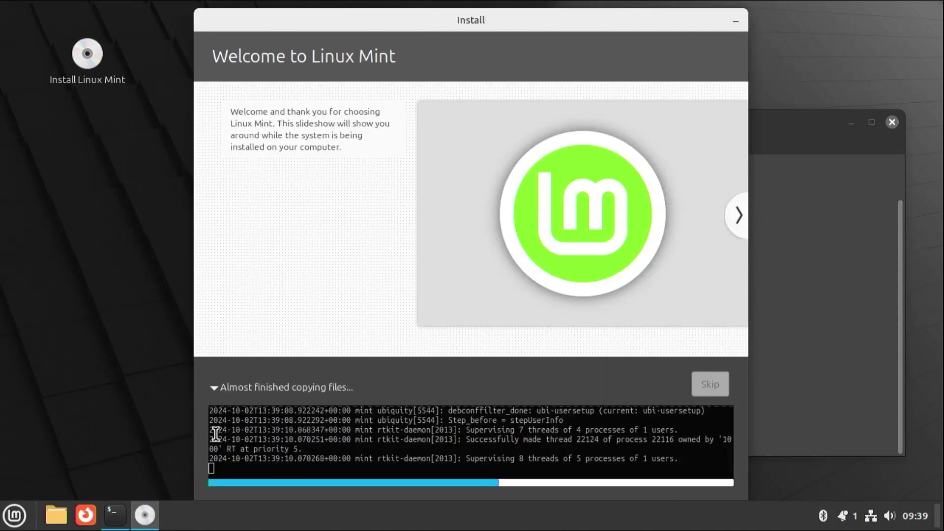
{"action": "left_click", "coordinate": [213, 386]}
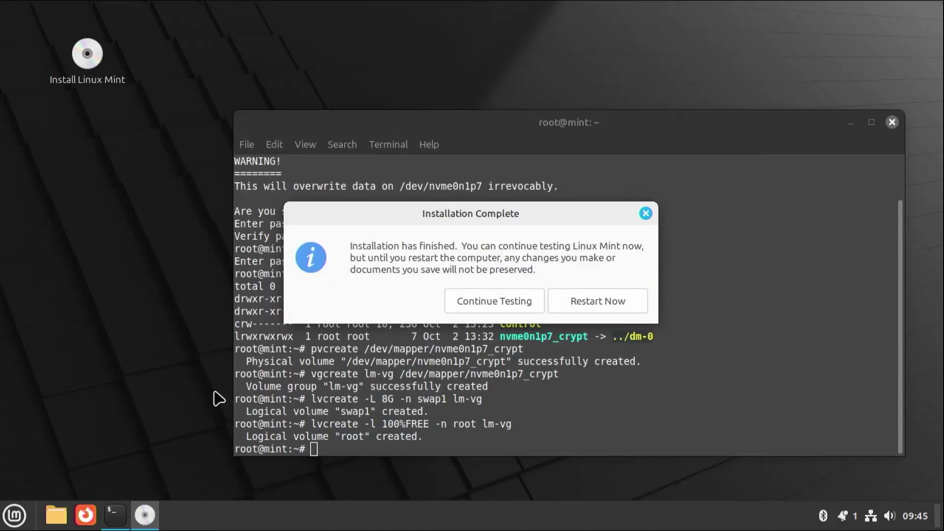
Keep testing after installation and relaunch GParted from the application menu.
{"action": "left_click", "coordinate": [489, 301]}
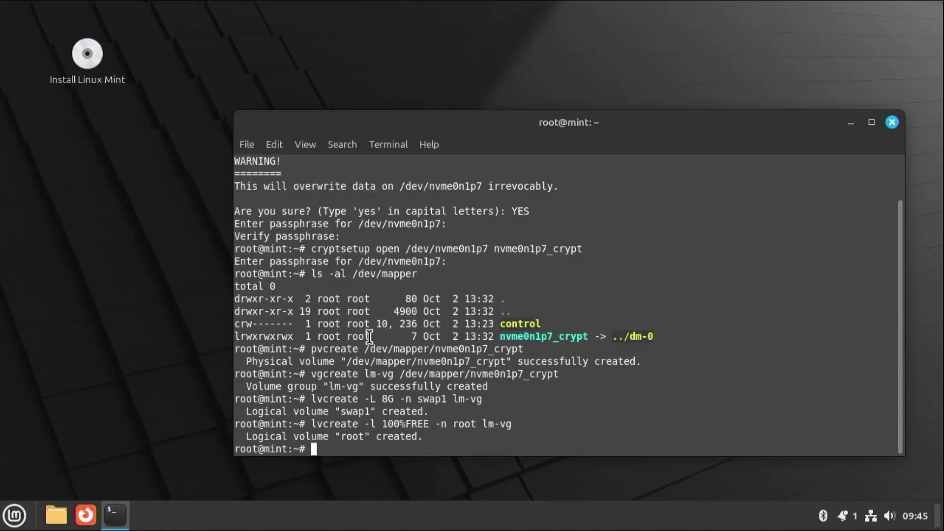
{"action": "left_click", "coordinate": [16, 515]}
{"action": "type", "text": "gparted"}
{"action": "key", "text": "Return"}
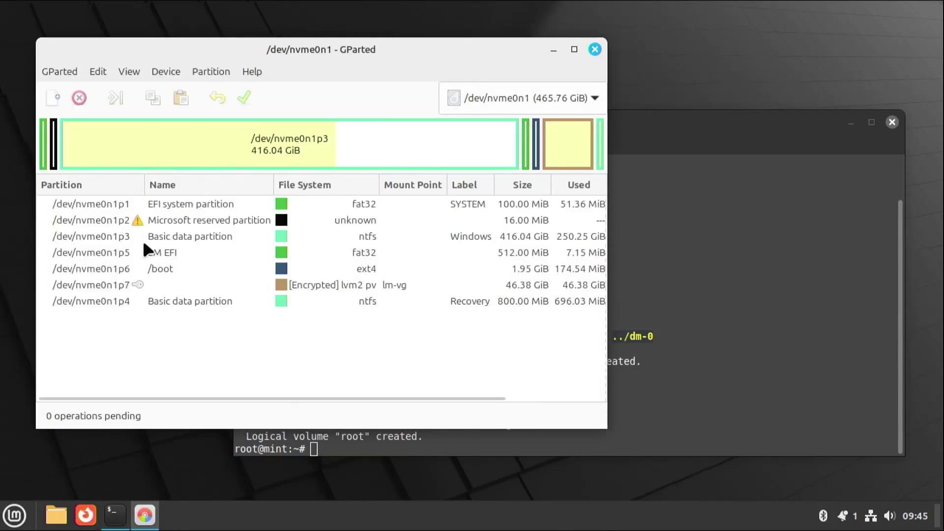
Turn the boot flag back on for nvme0n1p1 and widen the table to show Flags.
{"action": "left_click", "coordinate": [167, 204]}
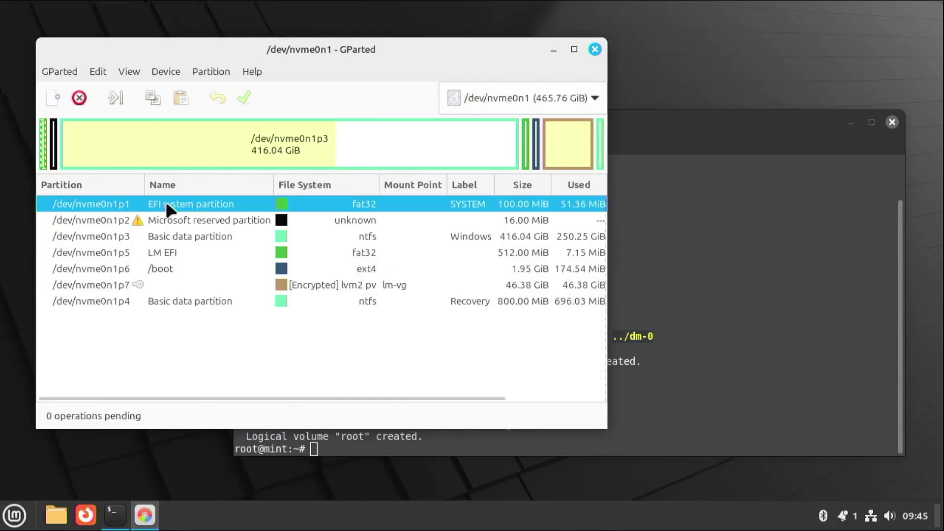
{"action": "right_click", "coordinate": [167, 205]}
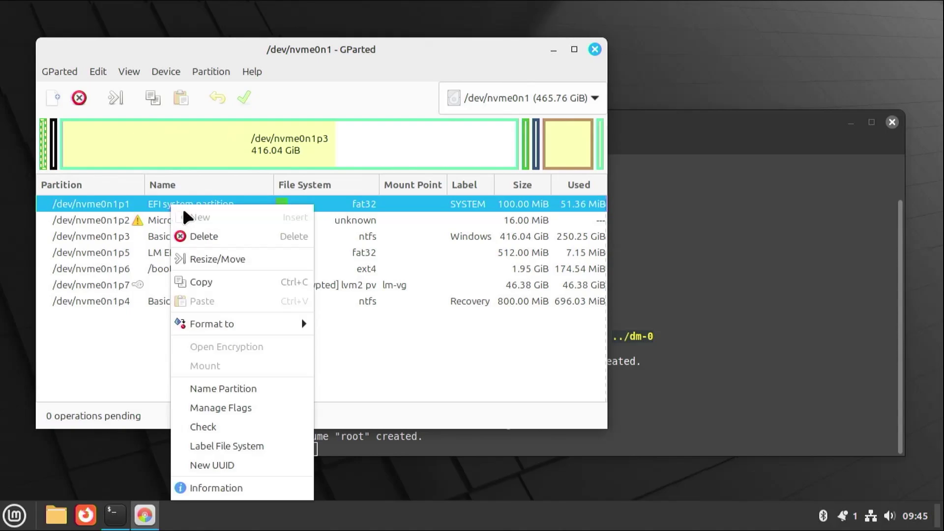
{"action": "left_click", "coordinate": [225, 407]}
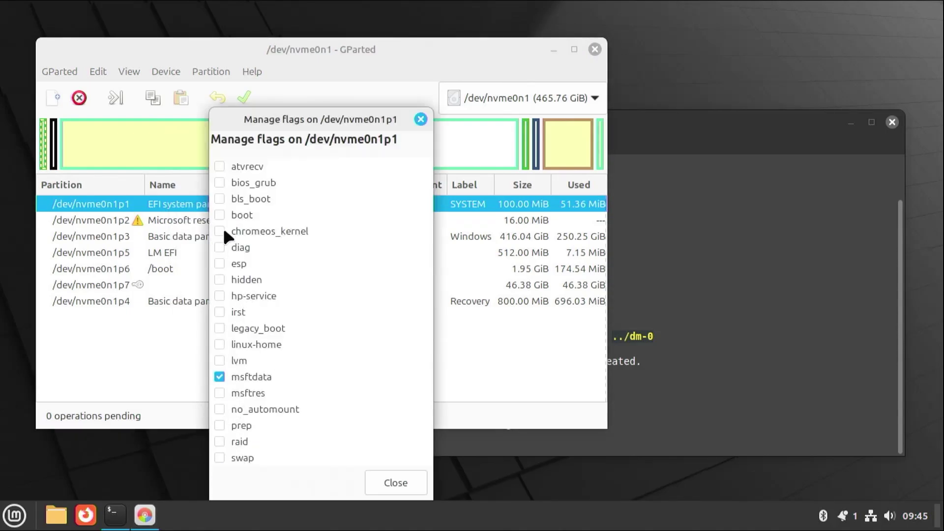
{"action": "left_click", "coordinate": [222, 211]}
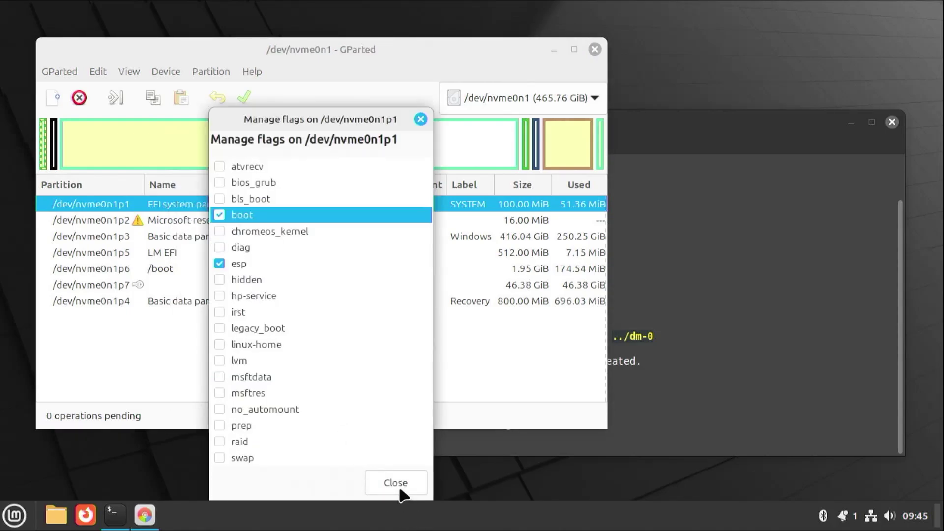
{"action": "left_click", "coordinate": [395, 483]}
{"action": "left_click_drag", "start_coordinate": [606, 234], "coordinate": [869, 228]}
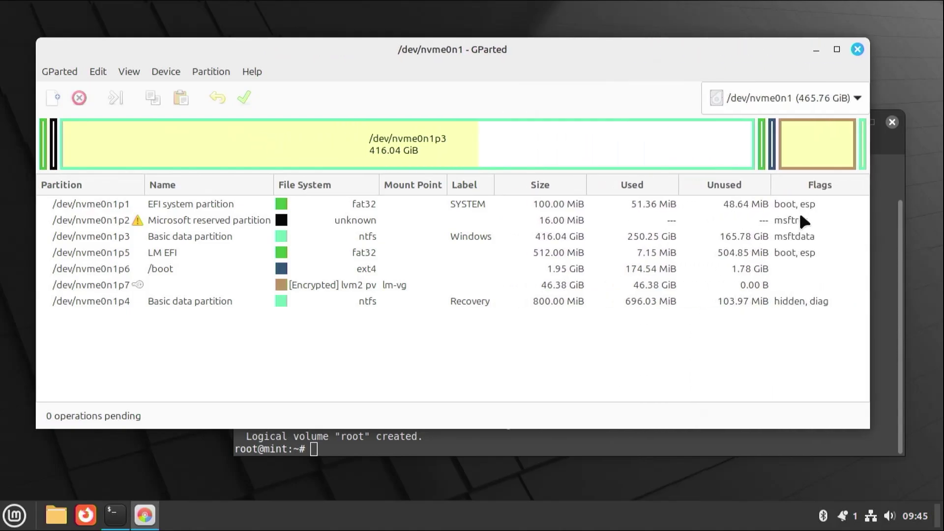
Close GParted and mount /dev/mapper/lm--vg-root at /target.
{"action": "left_click", "coordinate": [863, 44]}
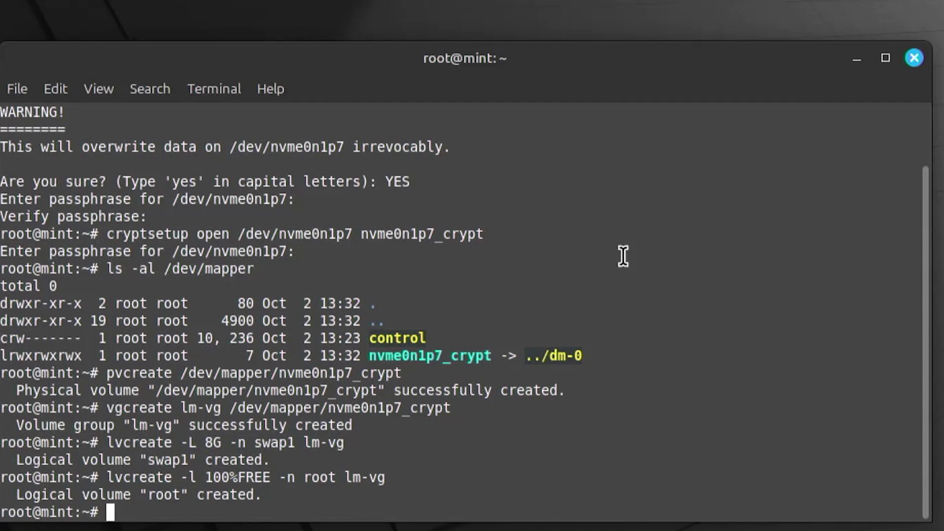
{"action": "type", "text": "mount /dev/mapper/"}
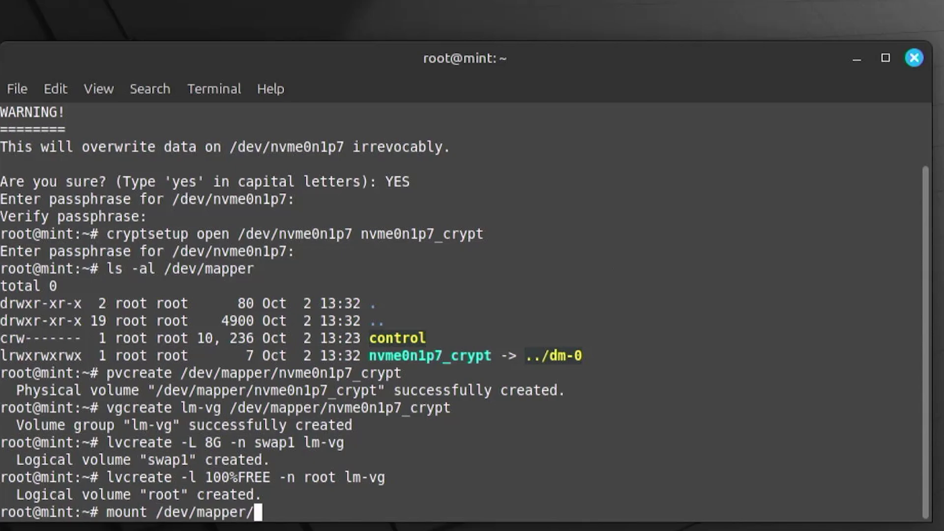
{"action": "type", "text": "lm"}
{"action": "key", "text": "Tab"}
{"action": "type", "text": "r"}
{"action": "key", "text": "Tab"}
{"action": "type", "text": "/target"}
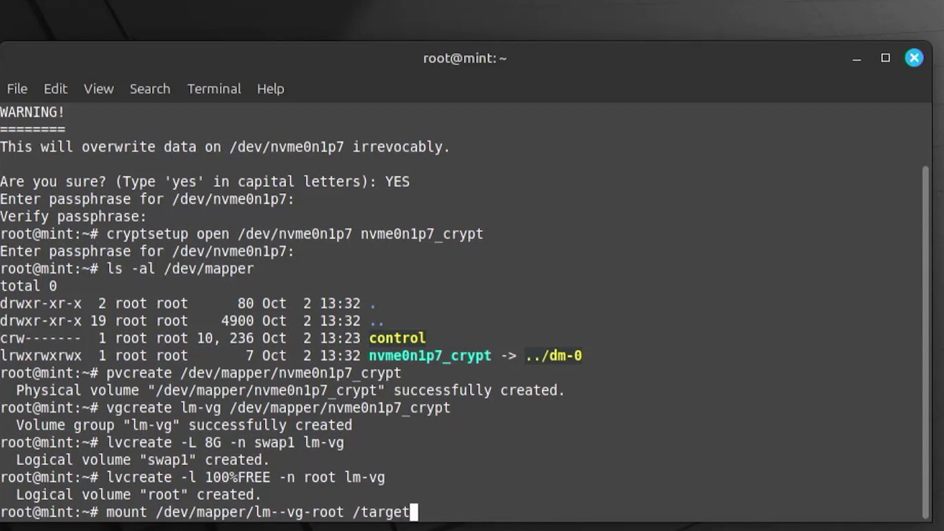
{"action": "key", "text": "Return"}
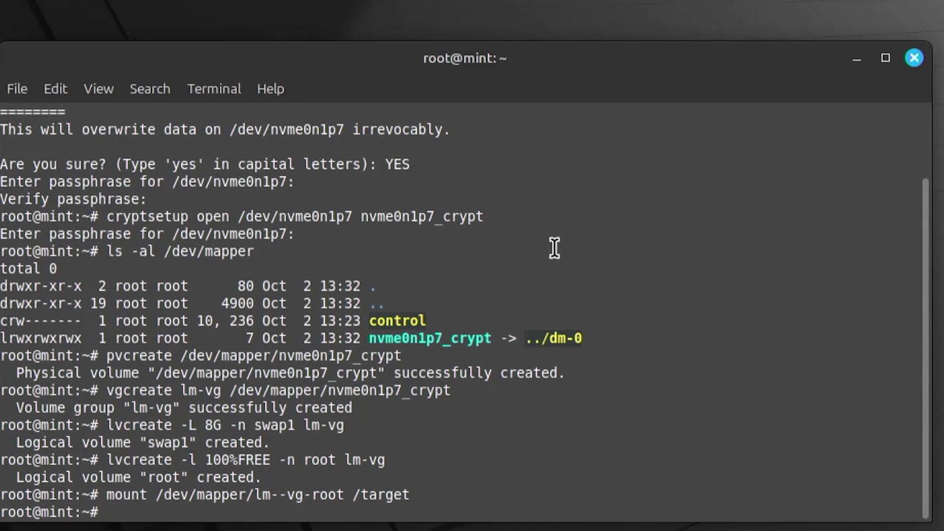
Mount nvme0n1p6 at /target/boot, correcting the mistaken sda6 device.
{"action": "type", "text": "mount /dev/sda6 /ta"}
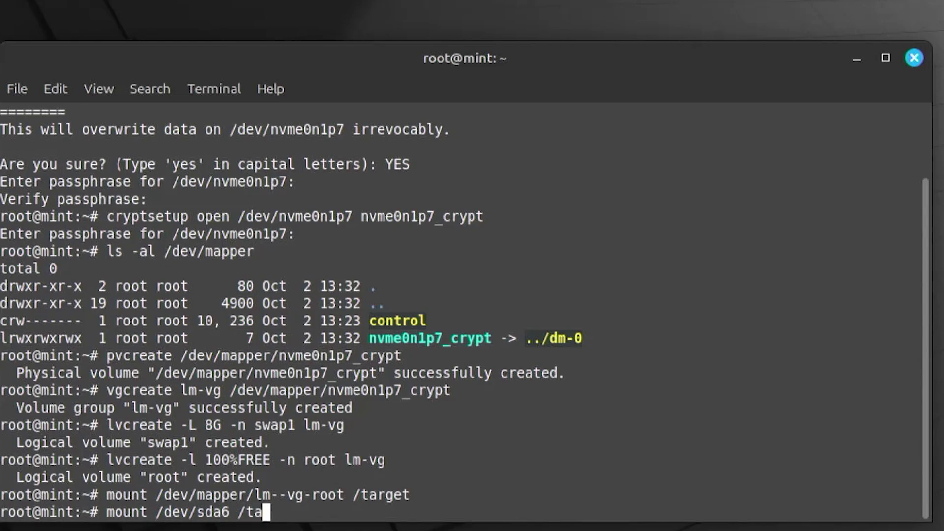
{"action": "type", "text": "rget/boot"}
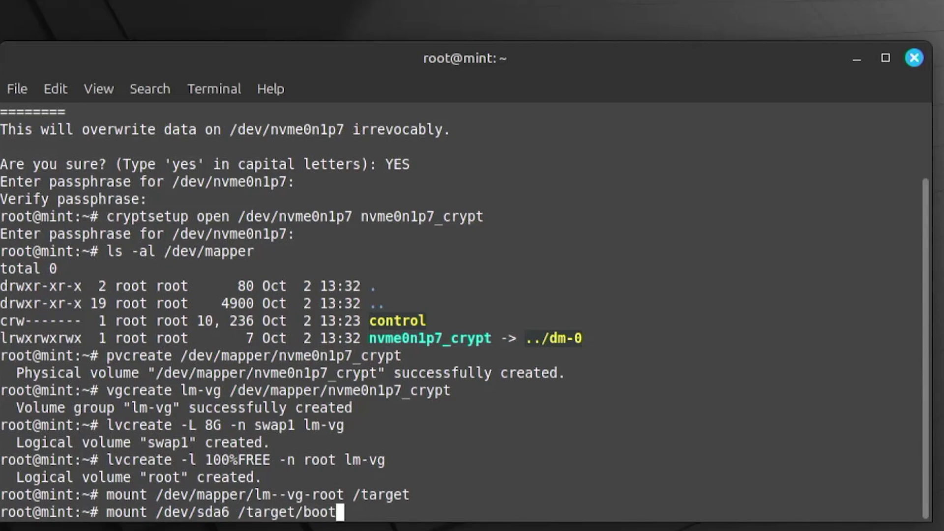
{"action": "key", "text": "Return"}
{"action": "key", "text": "Up"}
{"action": "key", "text": "Left"}
{"action": "key", "text": "Left"}
{"action": "key", "text": "Left"}
{"action": "key", "text": "Left"}
{"action": "key", "text": "Left"}
{"action": "key", "text": "Left"}
{"action": "key", "text": "Left"}
{"action": "key", "text": "Left"}
{"action": "key", "text": "Left"}
{"action": "key", "text": "Left"}
{"action": "key", "text": "Left"}
{"action": "key", "text": "Left"}
{"action": "key", "text": "Left"}
{"action": "key", "text": "BackSpace"}
{"action": "key", "text": "BackSpace"}
{"action": "key", "text": "BackSpace"}
{"action": "key", "text": "BackSpace"}
{"action": "type", "text": "nvme0n1p6"}
{"action": "key", "text": "Return"}
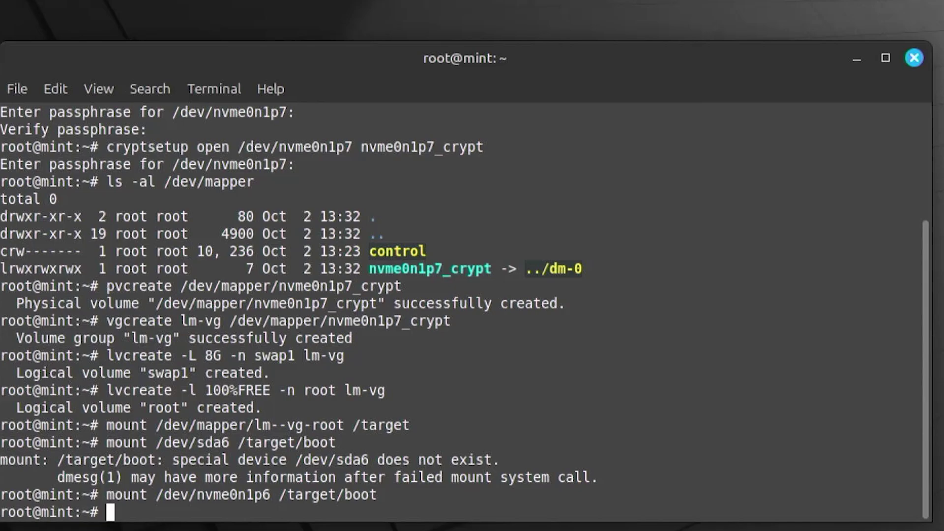
Bind-mount proc, sys, dev and etc/resolv.conf into /target with a for-loop.
{"action": "type", "text": "for n in proc sys "}
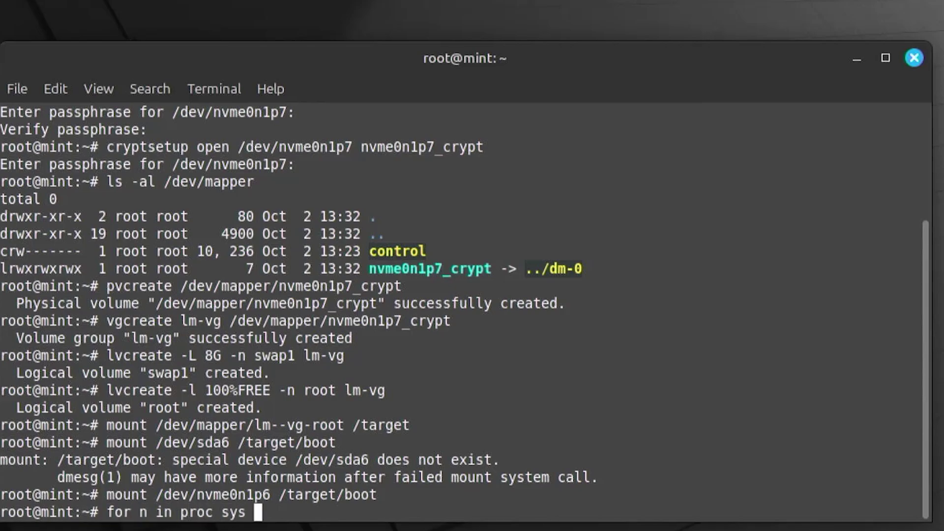
{"action": "type", "text": "dev etc/resol"}
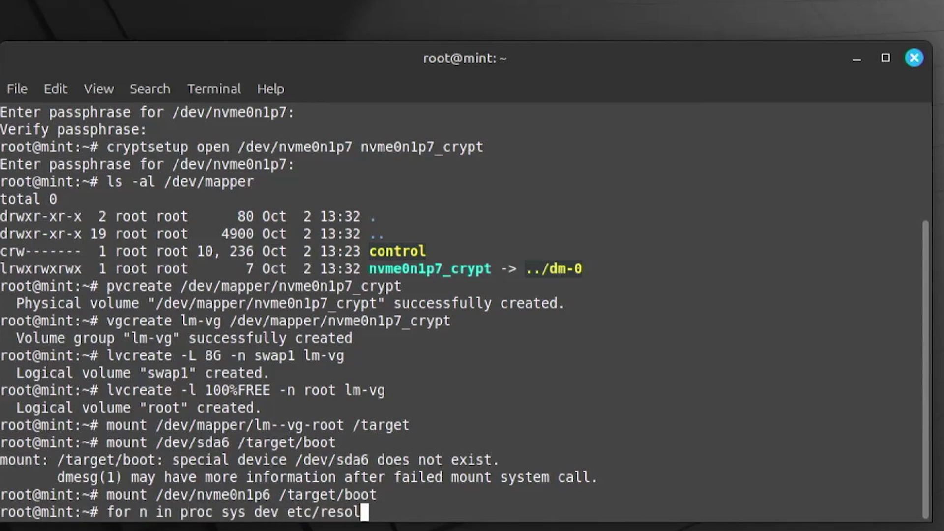
{"action": "type", "text": "v.conf;do"}
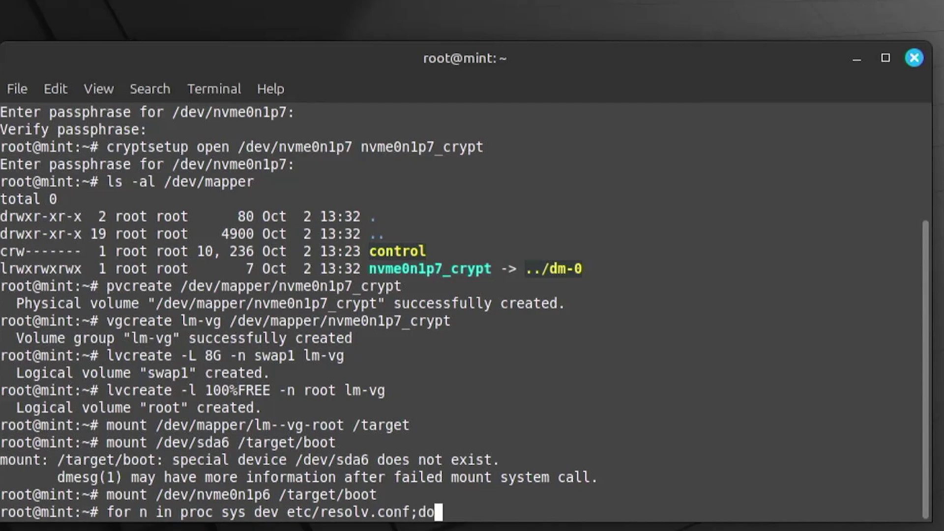
{"action": "type", "text": " mount --rbi"}
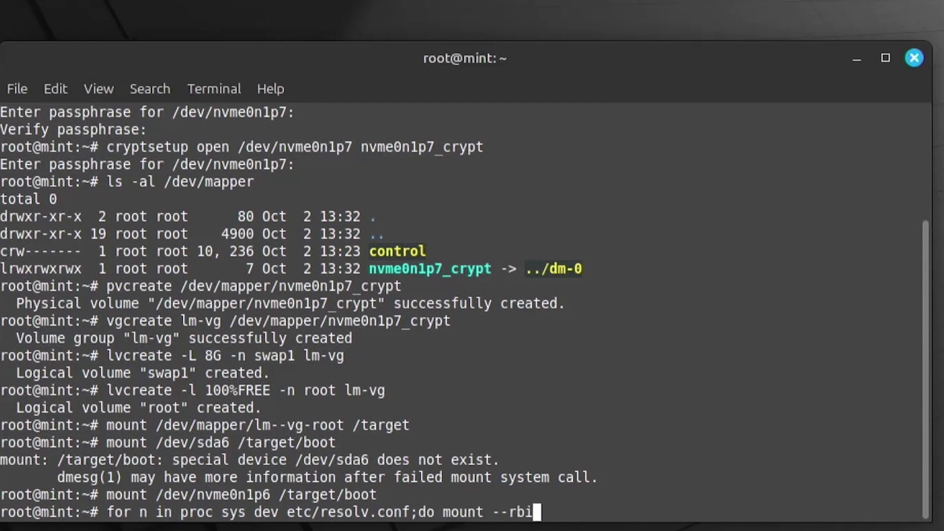
{"action": "type", "text": "nd /$n /targe"}
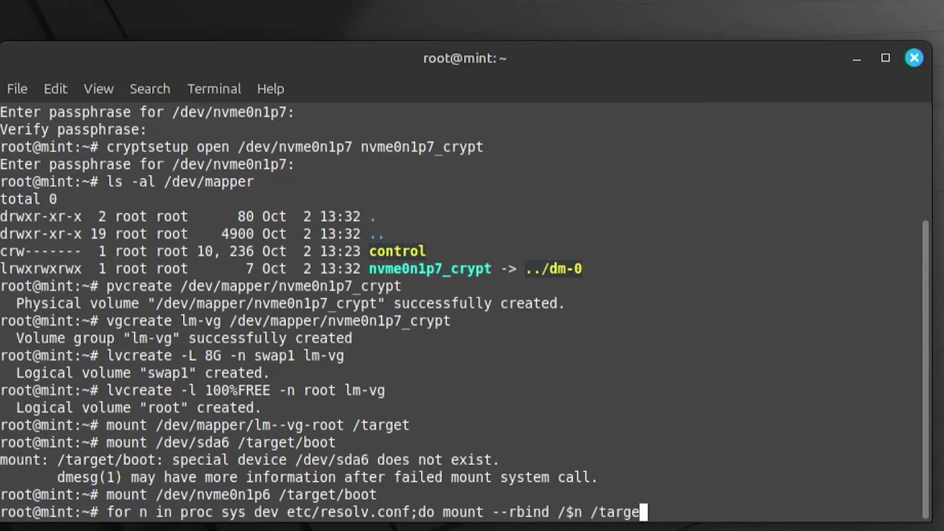
{"action": "type", "text": "t/$n; done"}
{"action": "key", "text": "Return"}
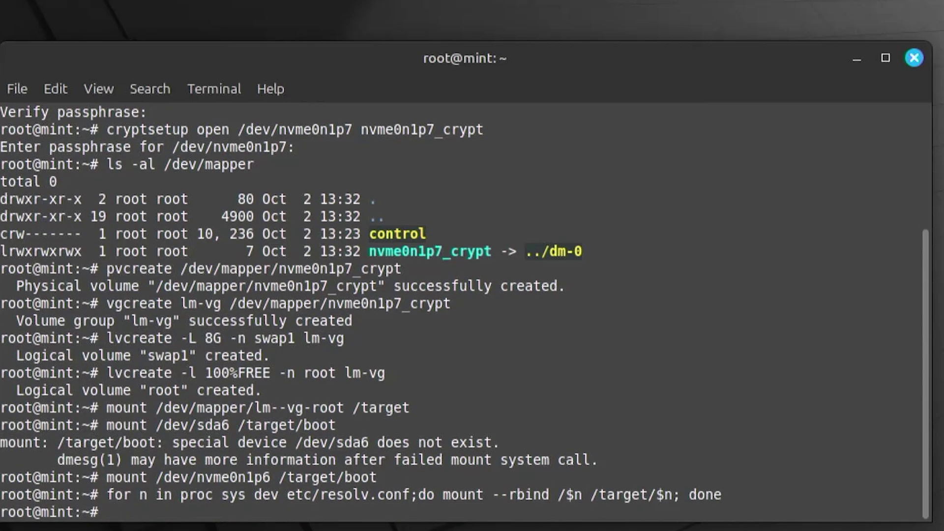
Chroot into /target, run mount -a, and list filesystems with df -h.
{"action": "type", "text": "chroot /tar"}
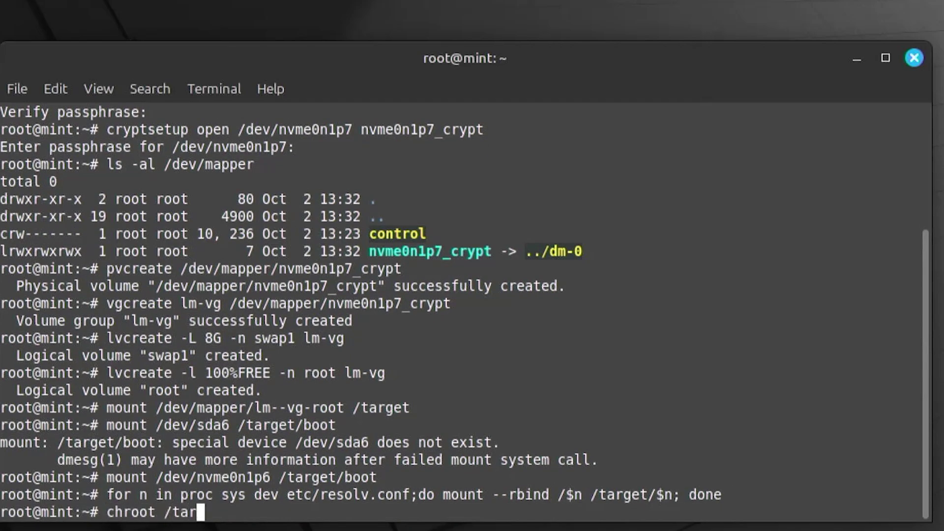
{"action": "type", "text": "get"}
{"action": "key", "text": "Return"}
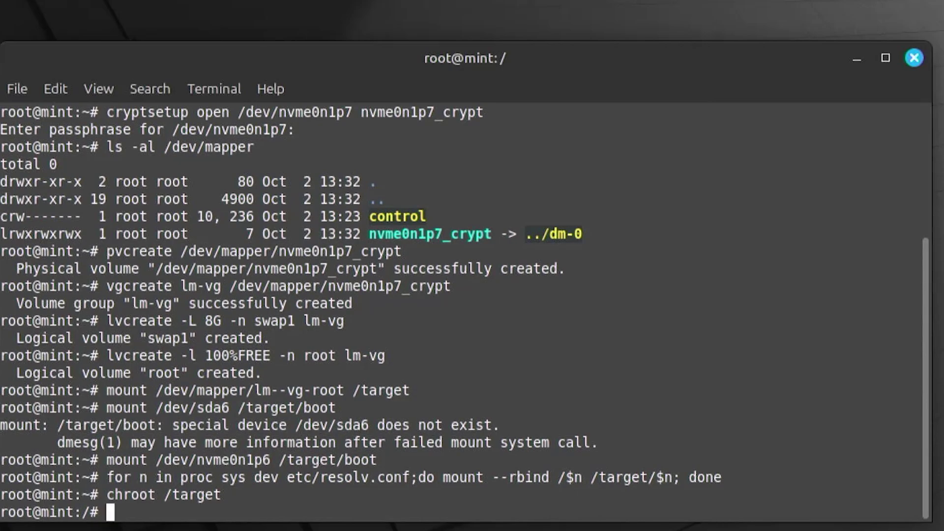
{"action": "type", "text": "mount -a"}
{"action": "key", "text": "Return"}
{"action": "type", "text": "df -"}
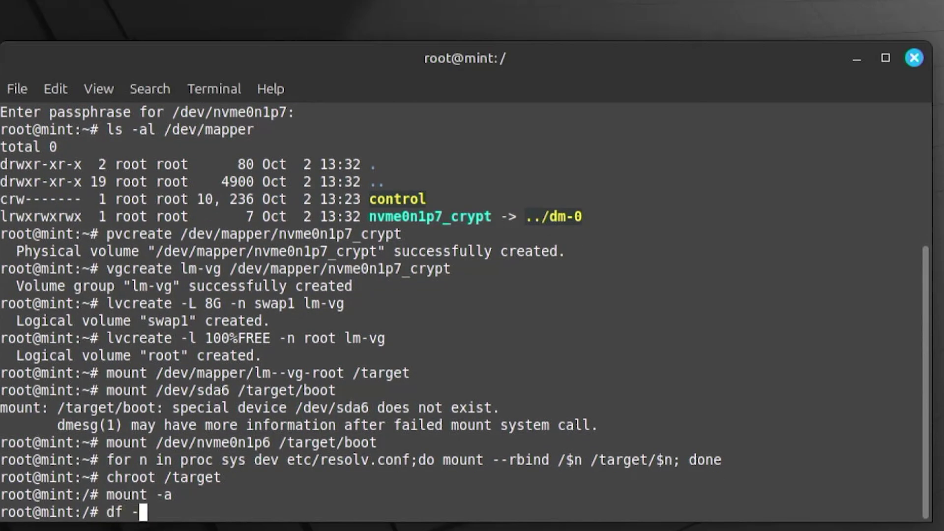
{"action": "type", "text": "h"}
{"action": "key", "text": "Return"}
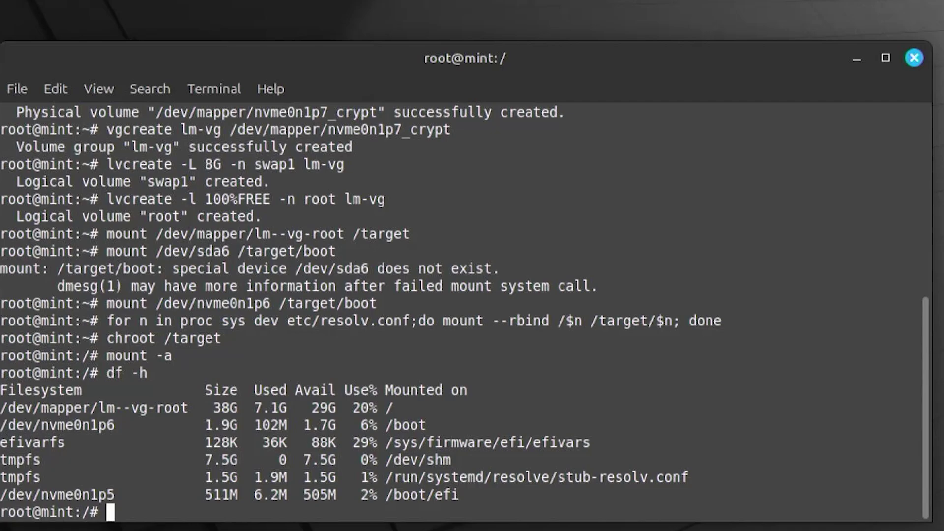
Copy the LUKS UUID of /dev/nvme0n1p7 from blkid and open /etc/crypttab in nano.
{"action": "type", "text": "blkid /d"}
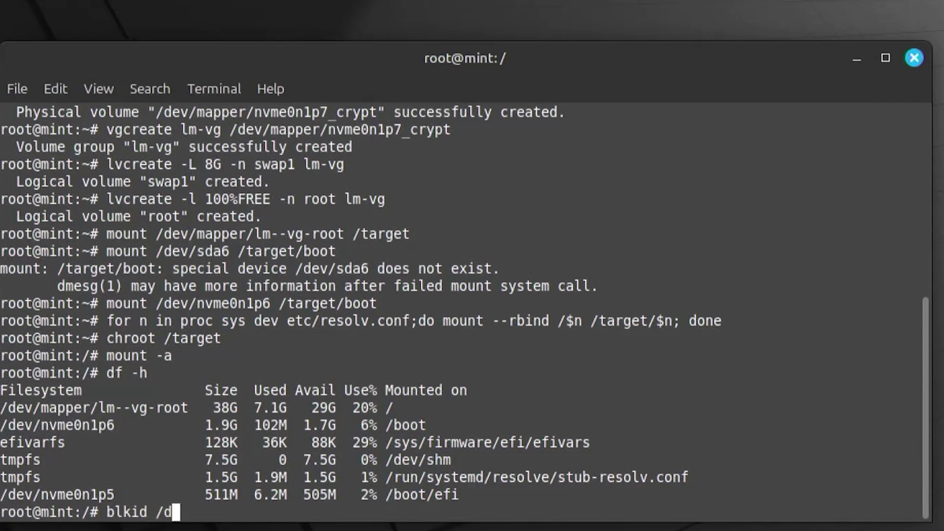
{"action": "type", "text": "ev/nvme0n"}
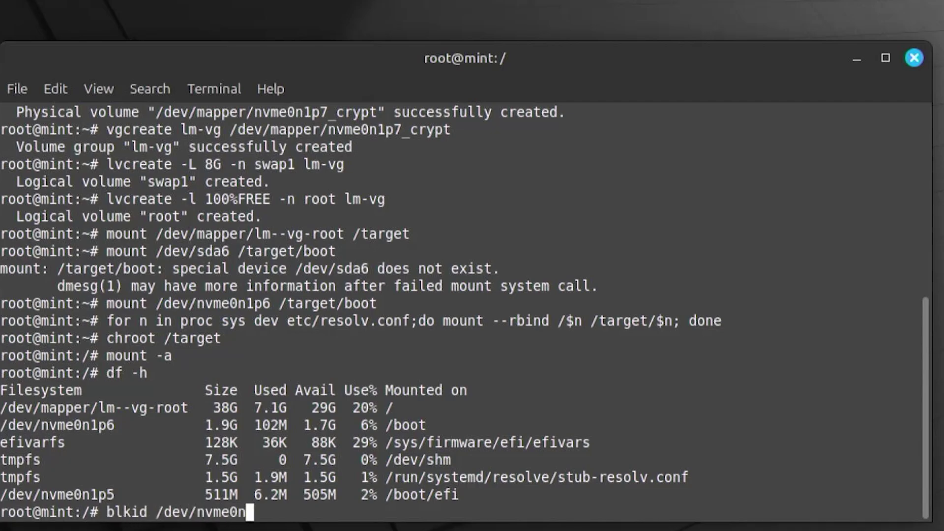
{"action": "type", "text": "1p7"}
{"action": "key", "text": "Return"}
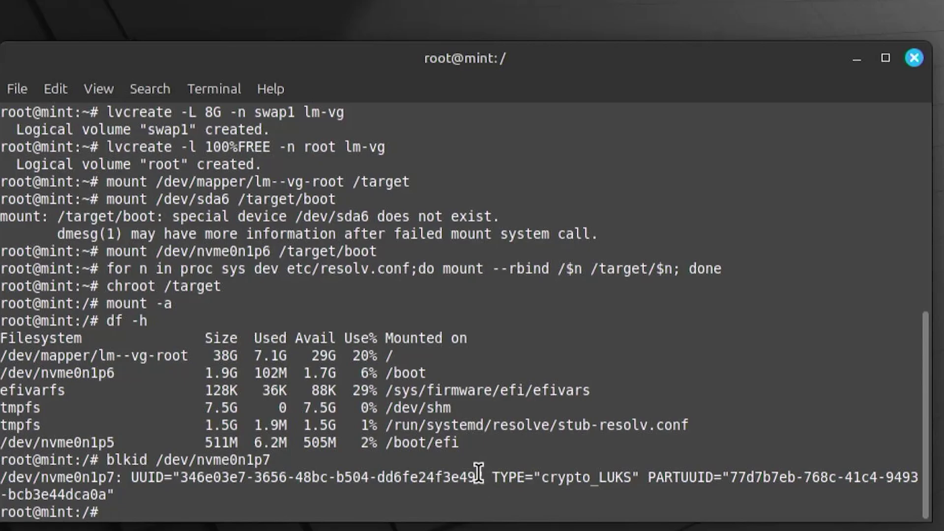
{"action": "left_click_drag", "start_coordinate": [478, 475], "coordinate": [180, 476]}
{"action": "right_click", "coordinate": [207, 232]}
{"action": "left_click", "coordinate": [334, 313]}
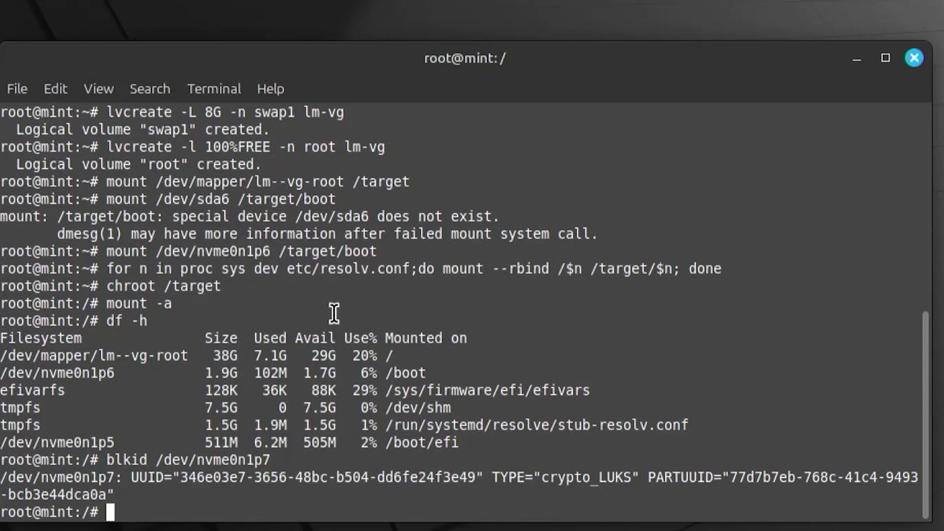
{"action": "type", "text": "nano /etc/crypttab"}
Write the crypttab entry 'nvme0n1p7_crypt UUID=<pasted LUKS UUID> none luks,discard'.
{"action": "key", "text": "Return"}
{"action": "type", "text": "nv"}
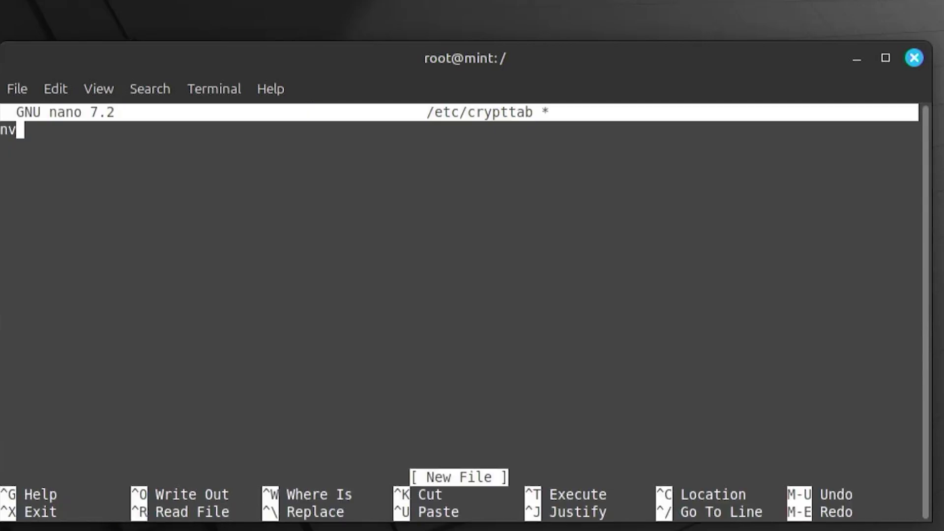
{"action": "type", "text": "me0n1p7_crypt "}
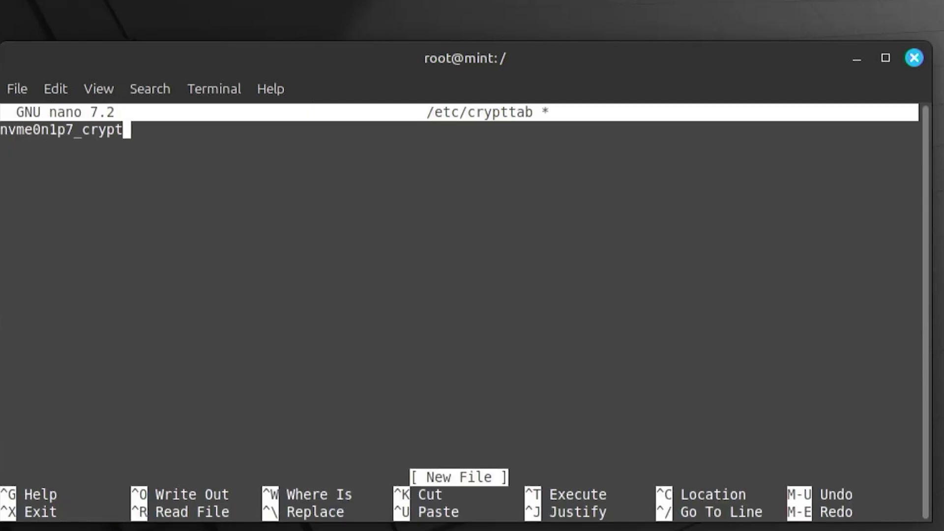
{"action": "type", "text": "UUID="}
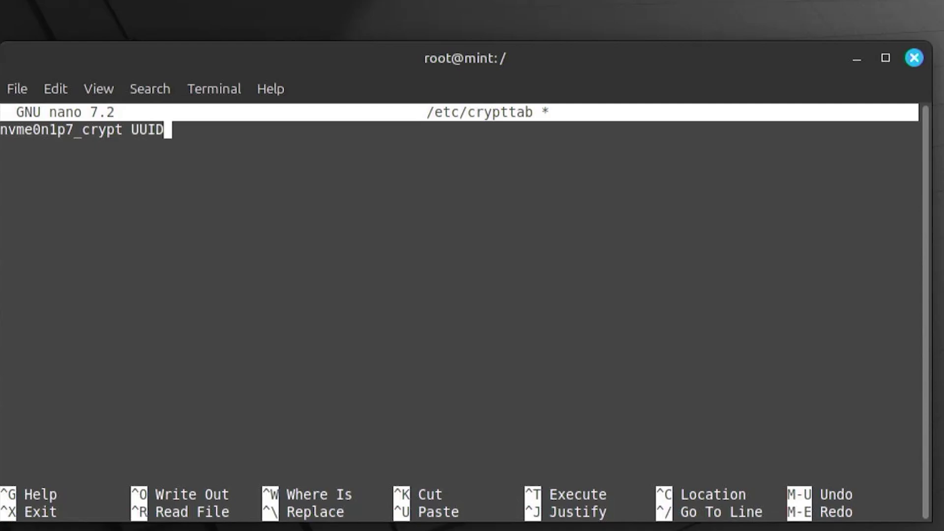
{"action": "right_click", "coordinate": [290, 180]}
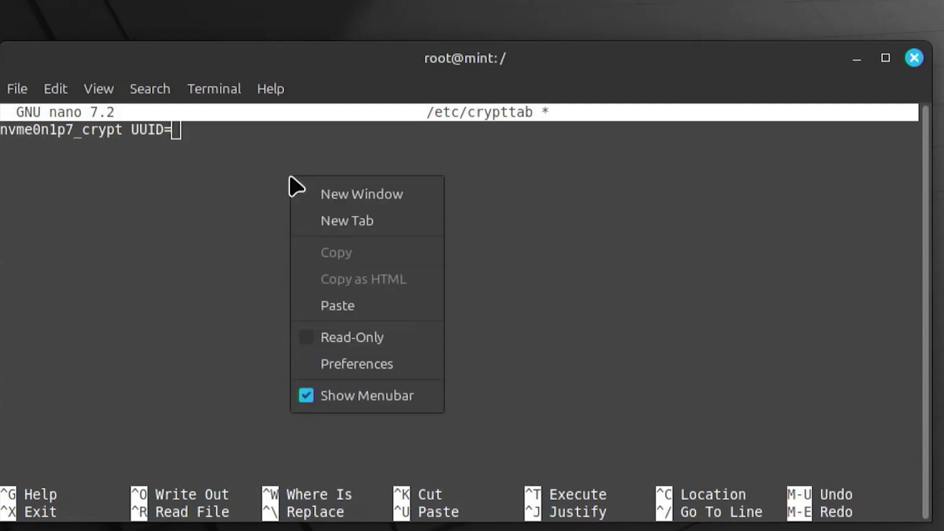
{"action": "left_click", "coordinate": [347, 307]}
{"action": "type", "text": "none lu"}
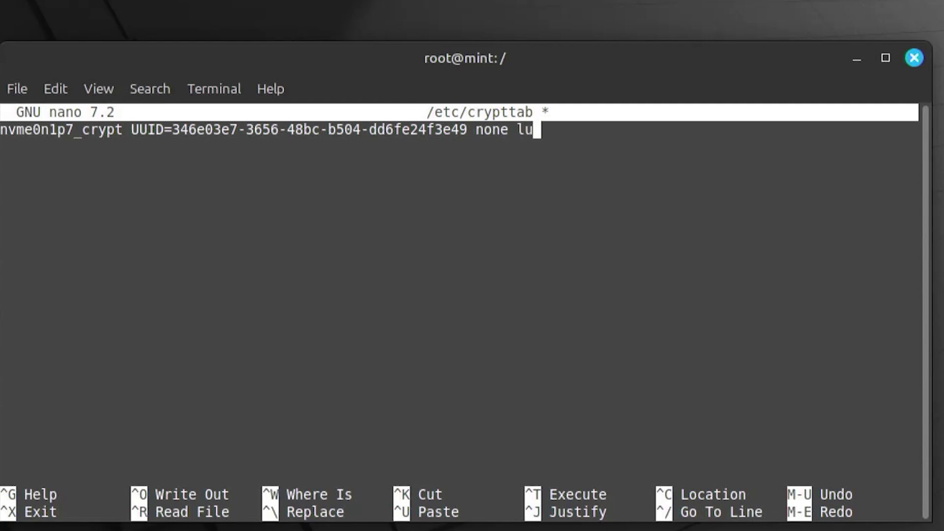
{"action": "type", "text": "ks,disc"}
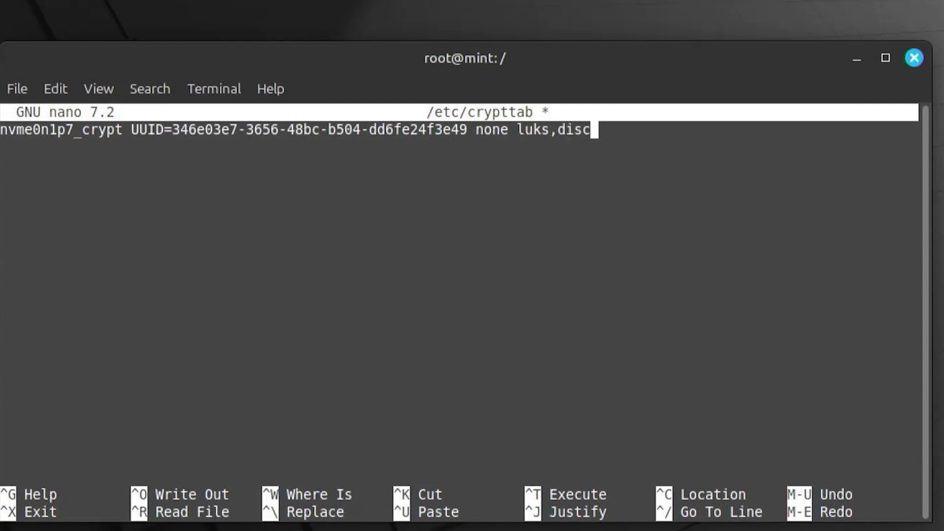
{"action": "type", "text": "ard"}
Save /etc/crypttab and print its contents with cat.
{"action": "key", "text": "ctrl+x"}
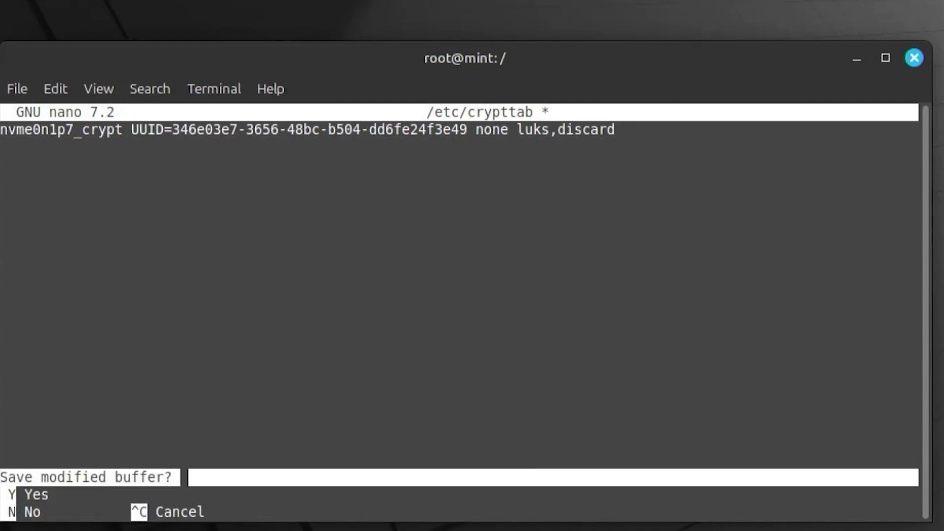
{"action": "key", "text": "y"}
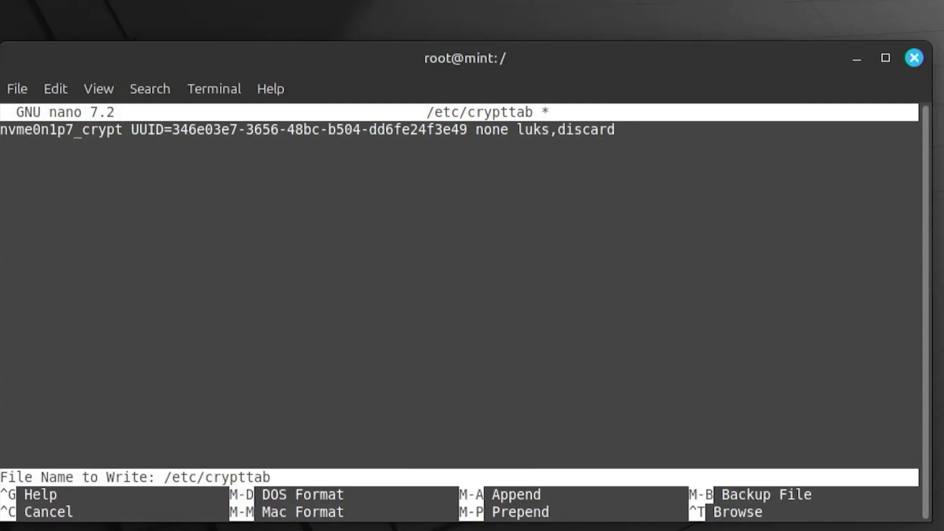
{"action": "key", "text": "Return"}
{"action": "type", "text": "cat /etc/crypttab"}
{"action": "key", "text": "Return"}
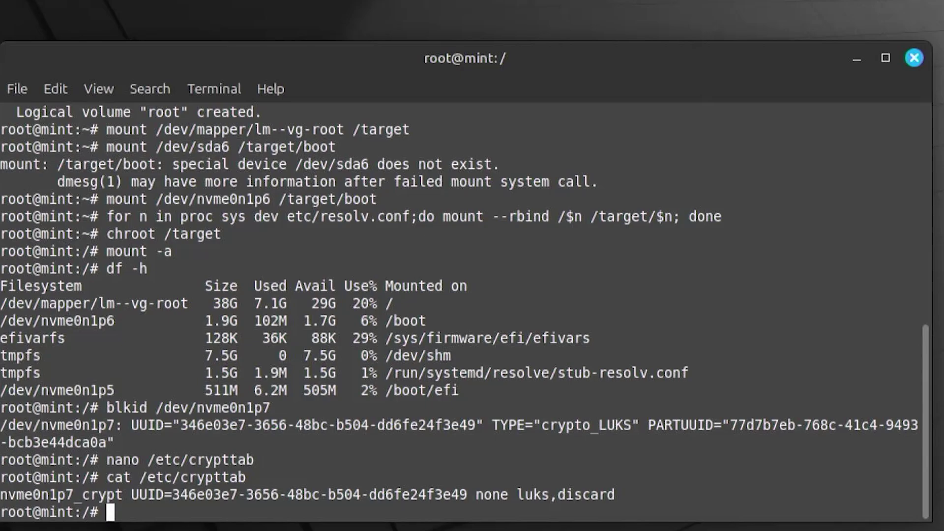
Run update-initramfs -k all -c, exit the chroot, and reboot the machine.
{"action": "type", "text": "update-initram"}
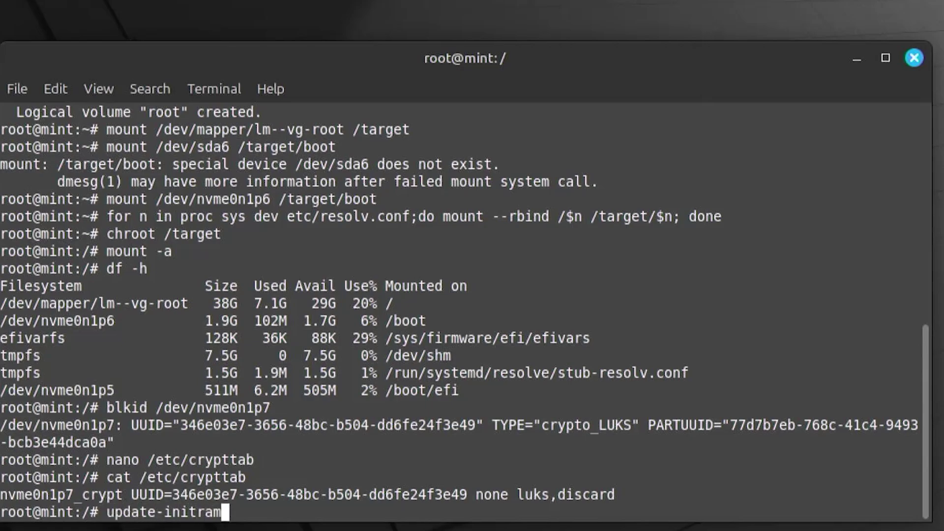
{"action": "type", "text": "fs -k all -c"}
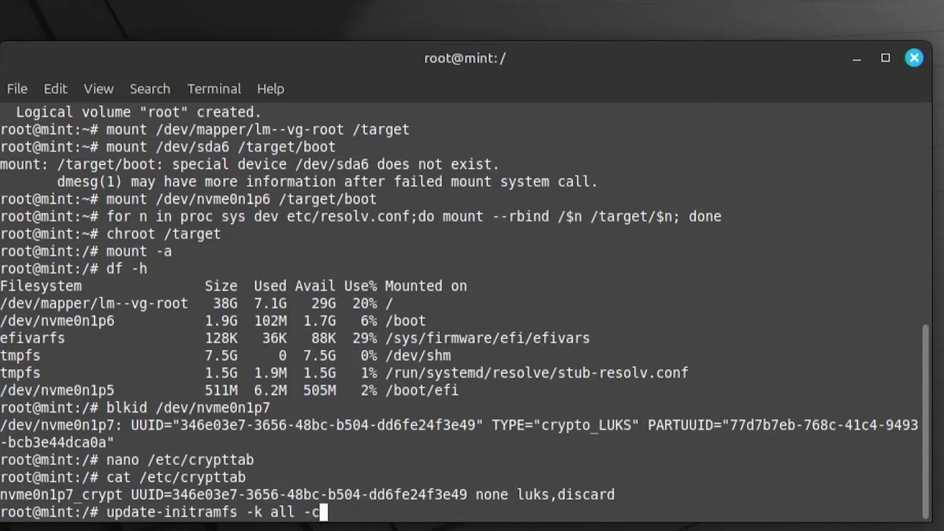
{"action": "key", "text": "Return"}
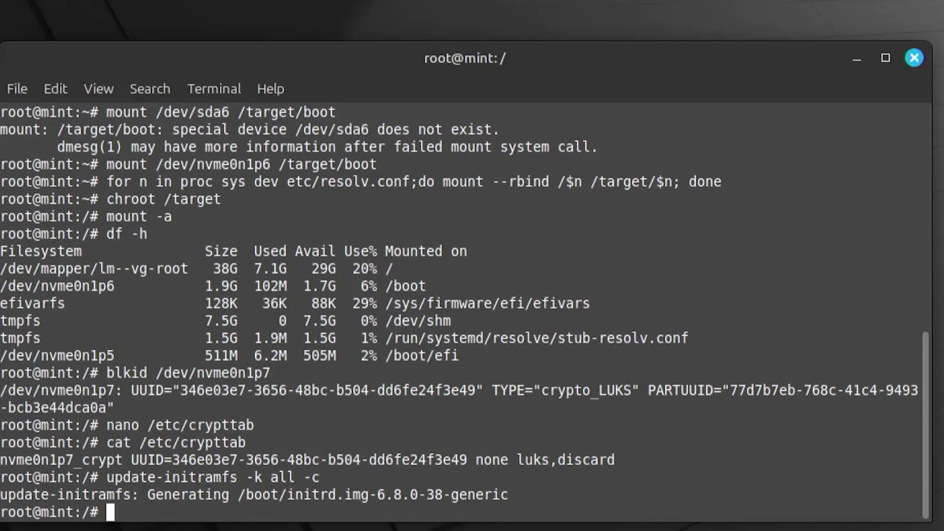
{"action": "type", "text": "exit"}
{"action": "key", "text": "Return"}
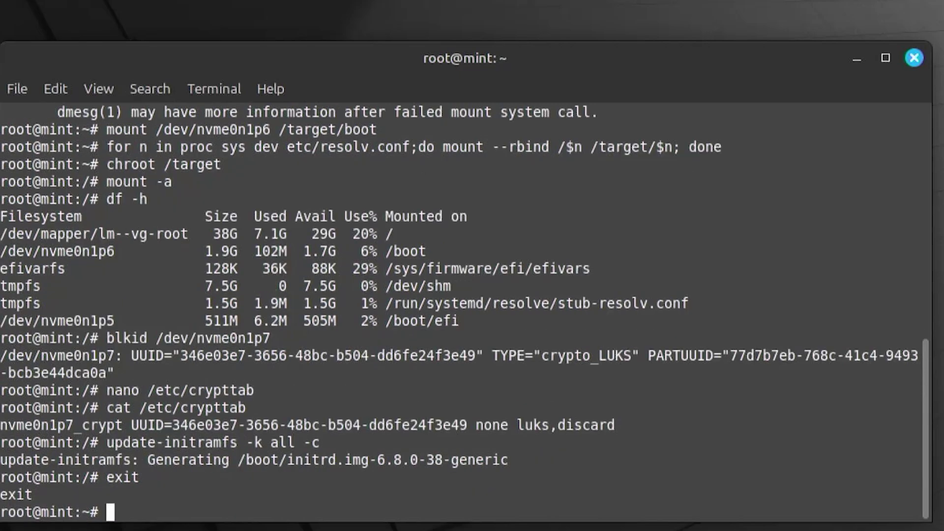
{"action": "type", "text": "reboot"}
{"action": "key", "text": "Return"}
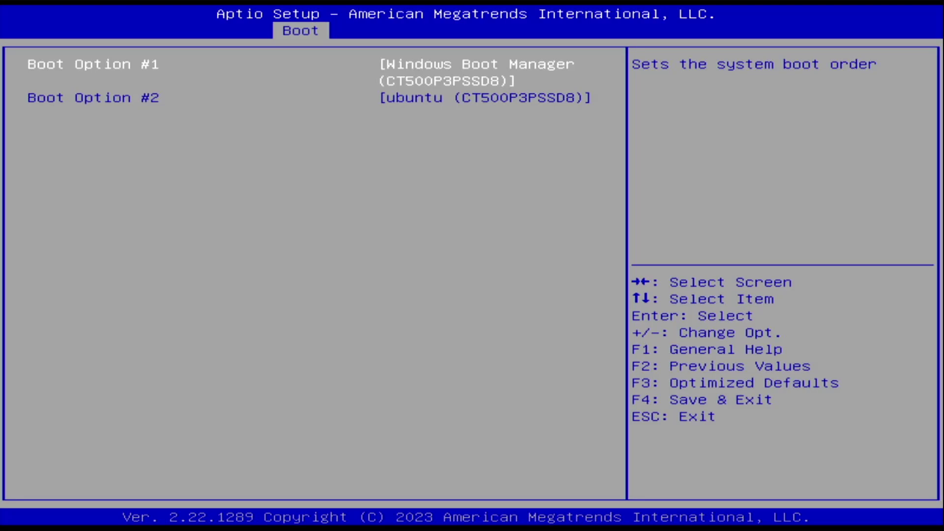
Set ubuntu as Boot Option #1 ahead of Windows Boot Manager and save the change.
{"action": "key", "text": "Return"}
{"action": "key", "text": "Down"}
{"action": "key", "text": "Return"}
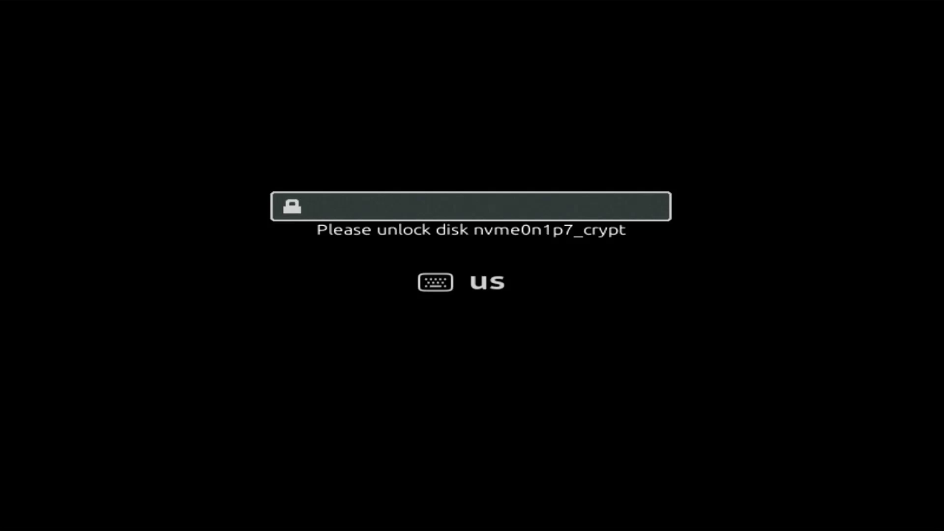
Enter the disk passphrase (on the second try), sign in with the user password, and close Welcome.
{"action": "type", "text": "••••"}
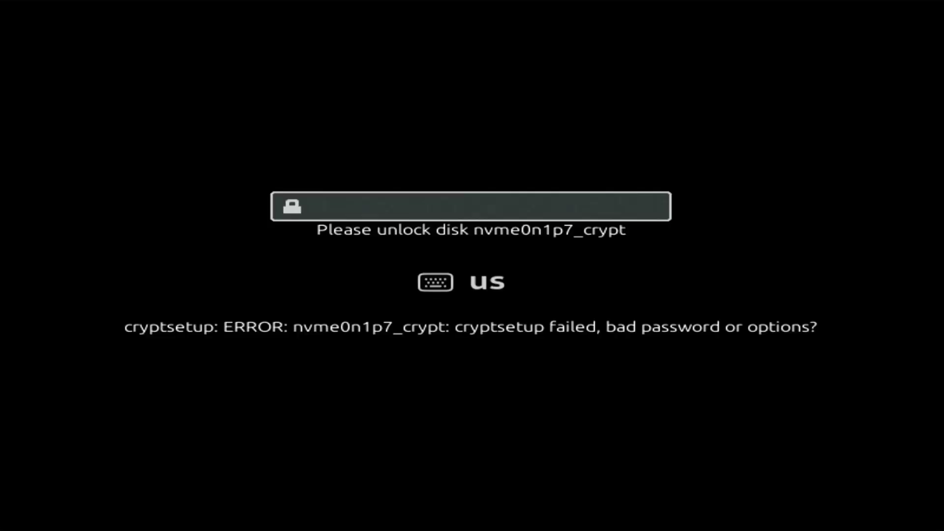
{"action": "type", "text": "•••••"}
{"action": "type", "text": "•••••••••"}
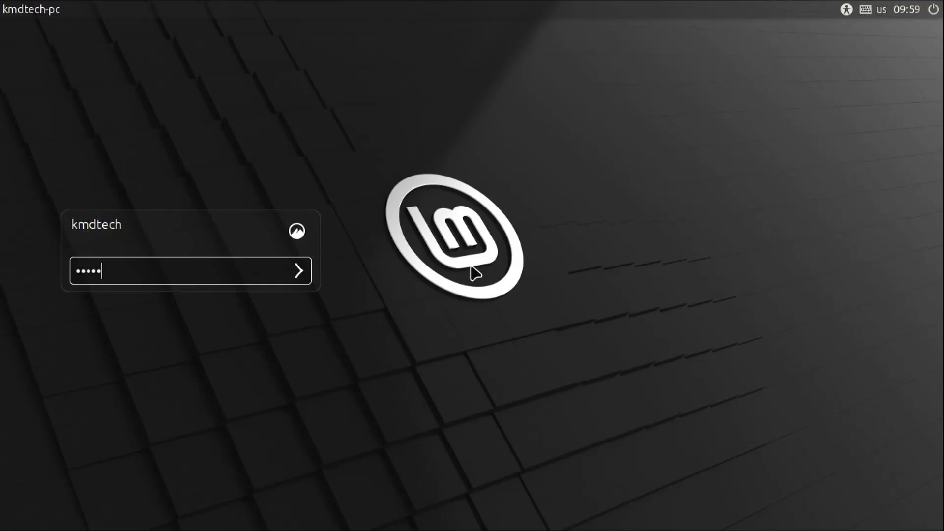
{"action": "key", "text": "Return"}
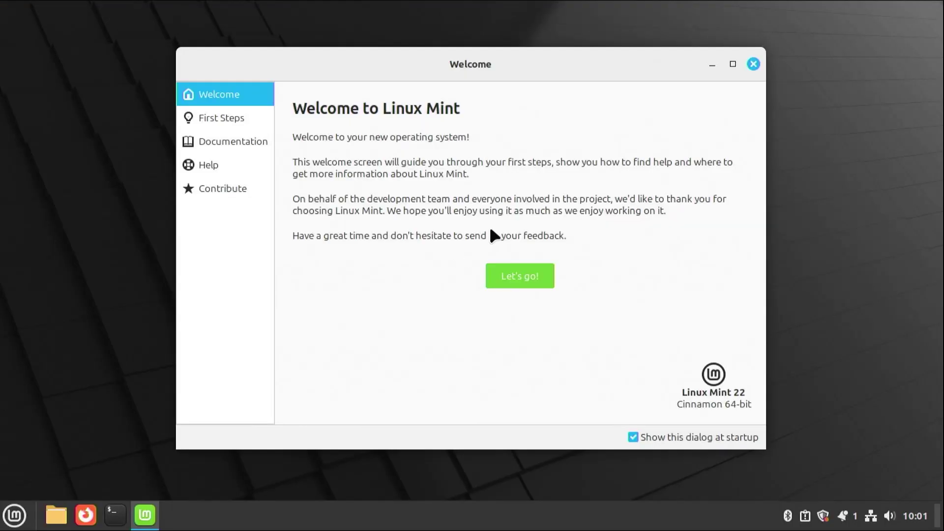
{"action": "left_click", "coordinate": [753, 64]}
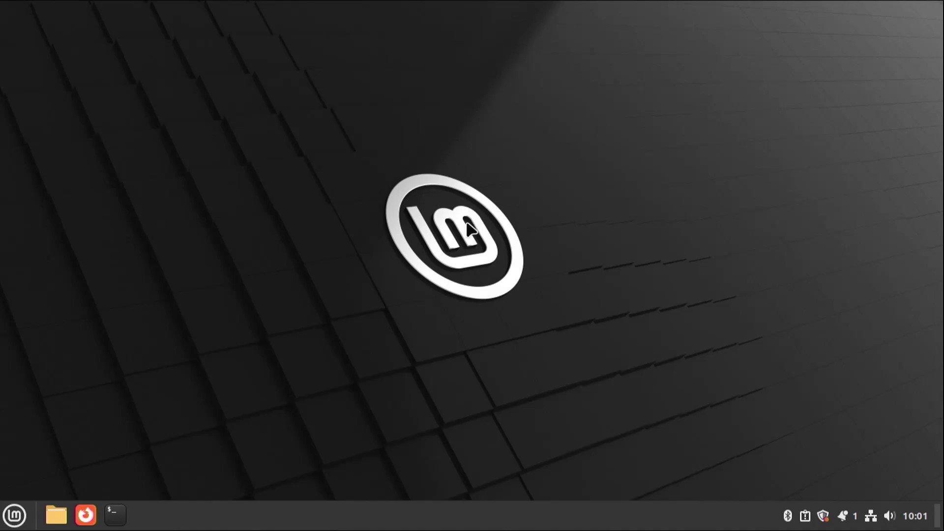
Open a terminal and get a root shell with sudo su -.
{"action": "left_click", "coordinate": [115, 514]}
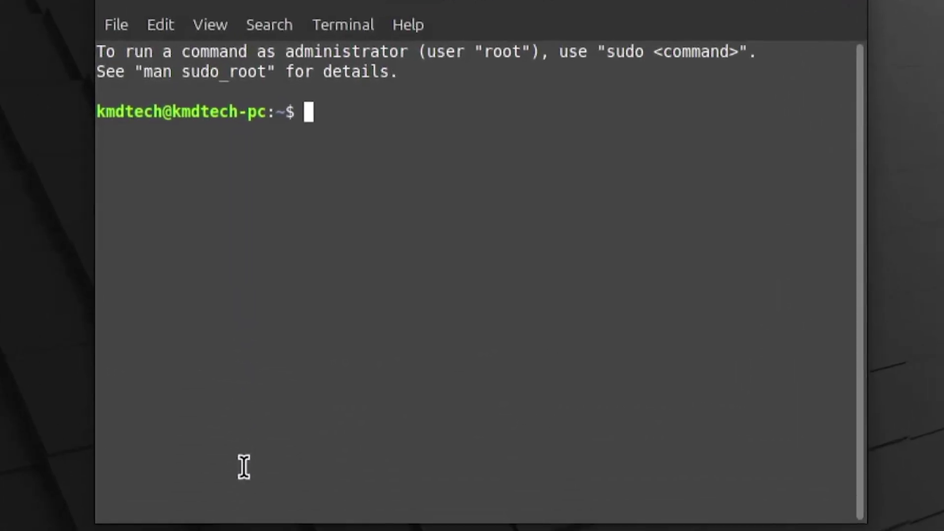
{"action": "type", "text": "sudo su -"}
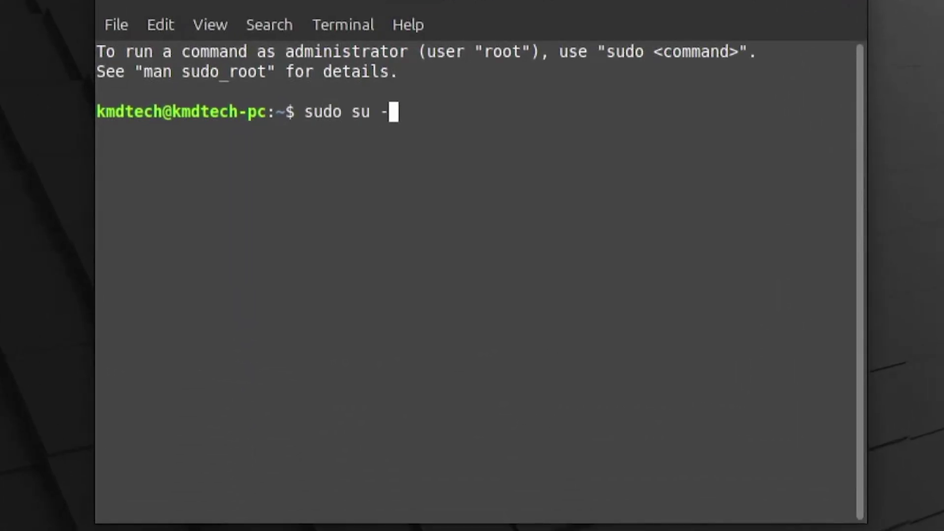
{"action": "key", "text": "Return"}
{"action": "type", "text": "*********"}
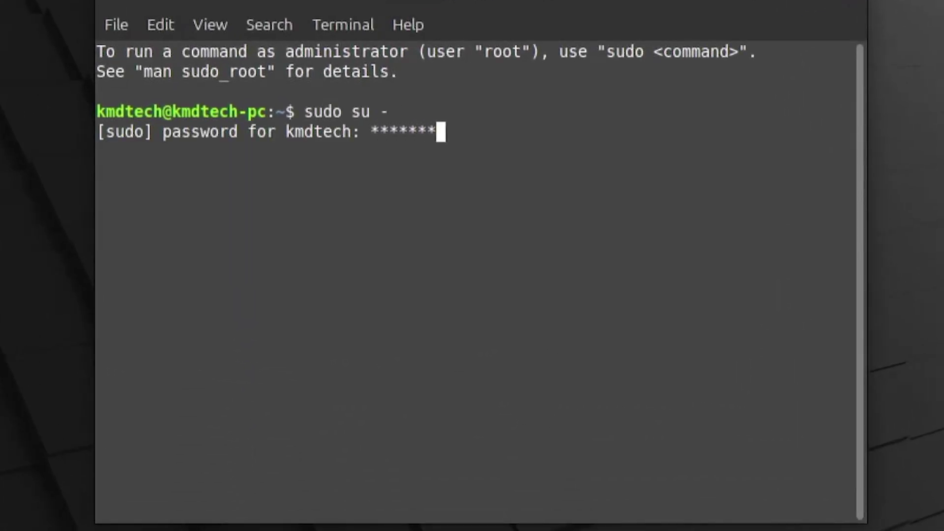
{"action": "key", "text": "Return"}
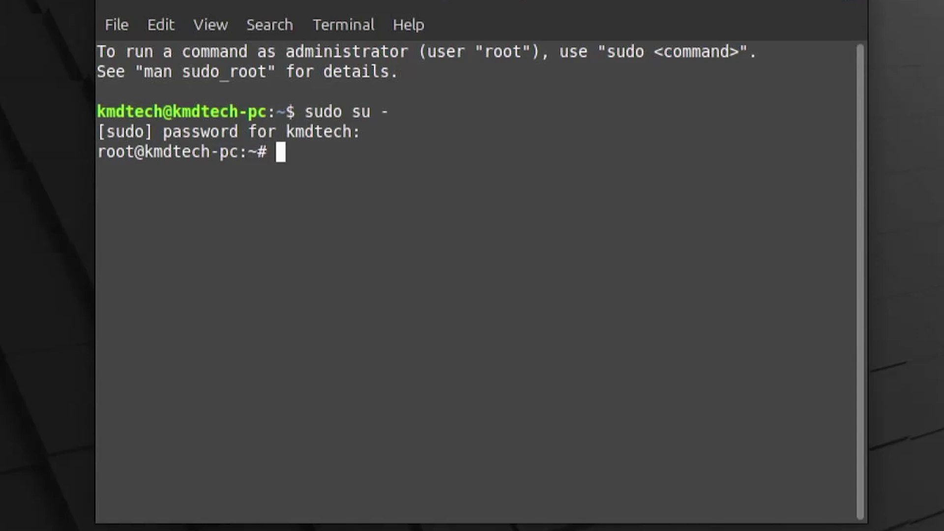
Uncomment GRUB_DISABLE_OS_PROBER=false in /etc/default/grub and save the file.
{"action": "type", "text": "nano /etc/de"}
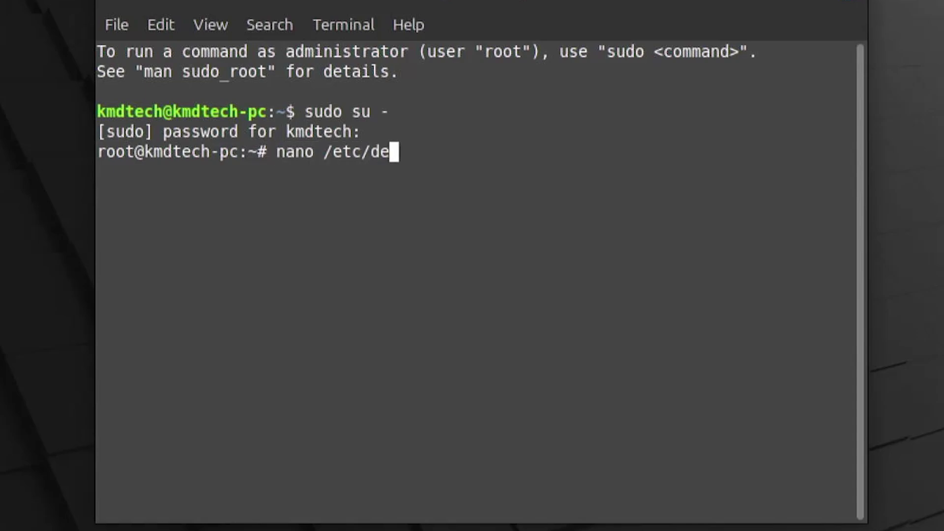
{"action": "type", "text": "fault/grub"}
{"action": "key", "text": "Return"}
{"action": "key", "text": "Down"}
{"action": "key", "text": "Down"}
{"action": "key", "text": "Down"}
{"action": "key", "text": "Down"}
{"action": "key", "text": "Down"}
{"action": "key", "text": "Down"}
{"action": "key", "text": "Down"}
{"action": "key", "text": "Down"}
{"action": "key", "text": "Down"}
{"action": "key", "text": "Down"}
{"action": "key", "text": "Down"}
{"action": "key", "text": "Down"}
{"action": "key", "text": "Down"}
{"action": "key", "text": "Down"}
{"action": "key", "text": "Down"}
{"action": "key", "text": "Down"}
{"action": "key", "text": "Down"}
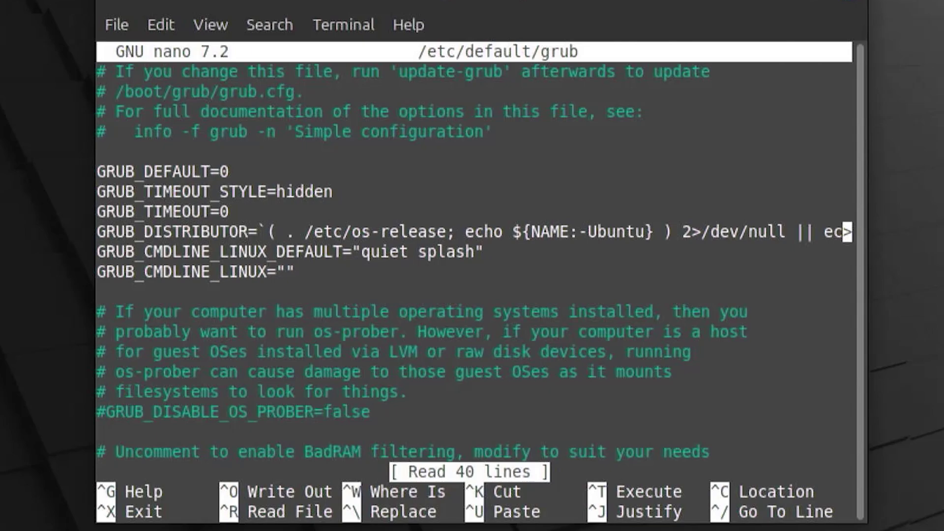
{"action": "key", "text": "Right"}
{"action": "key", "text": "BackSpace"}
{"action": "key", "text": "ctrl+x"}
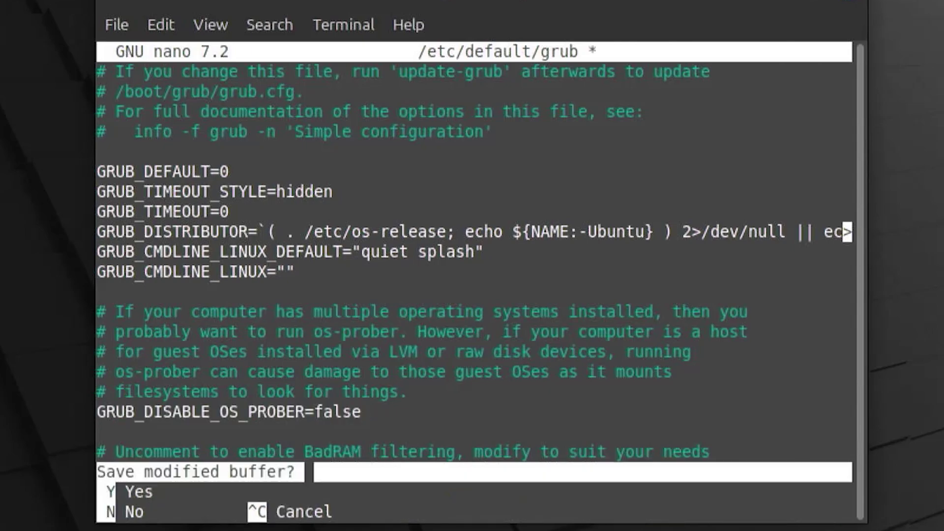
{"action": "key", "text": "y"}
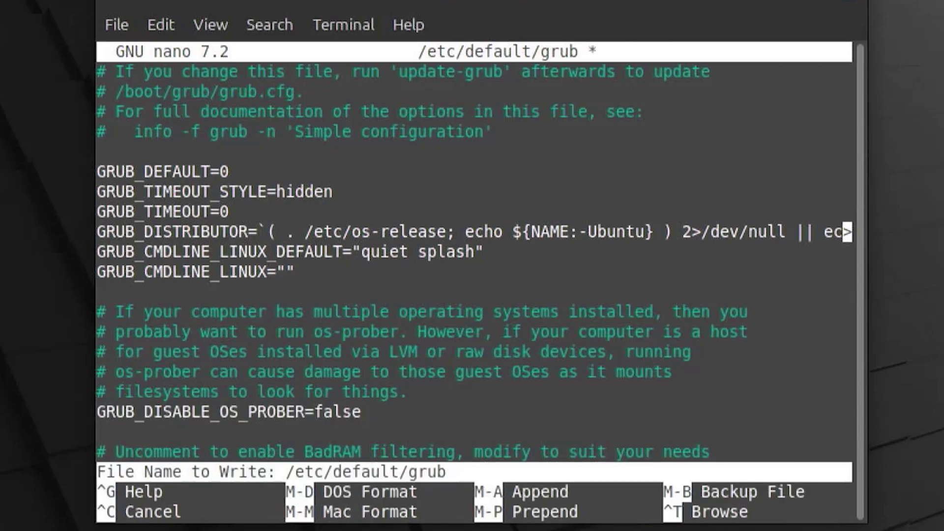
{"action": "key", "text": "Return"}
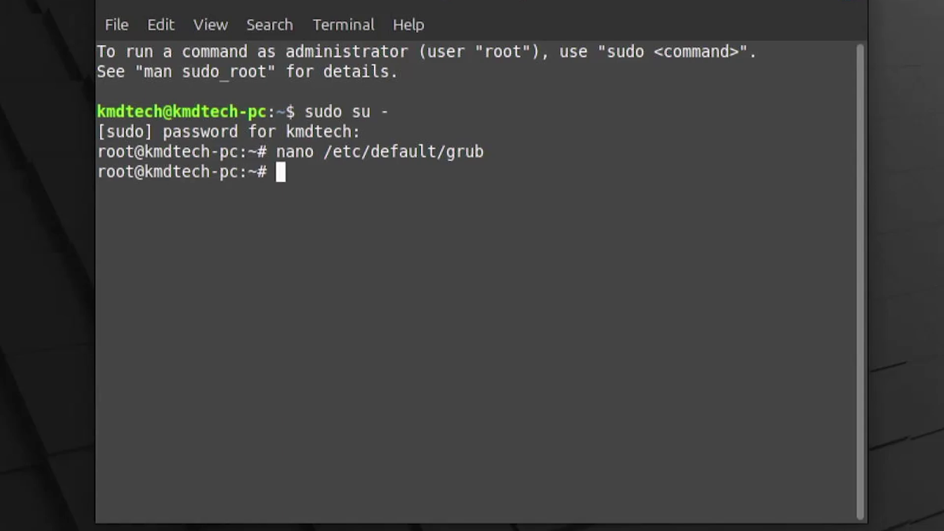
Run os-prober, then grub-mkconfig -o /boot/grub/grub.cfg to add the Windows Boot Manager entry.
{"action": "type", "text": "os-prober"}
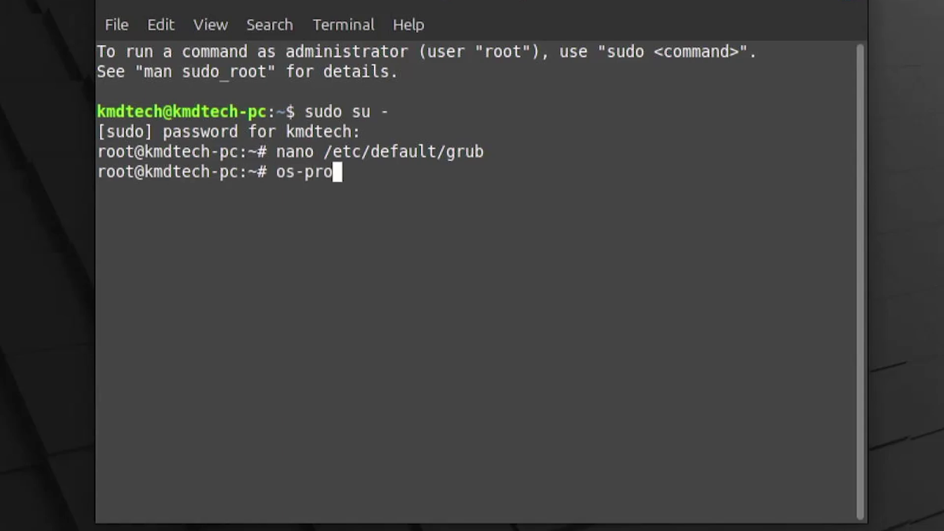
{"action": "key", "text": "Return"}
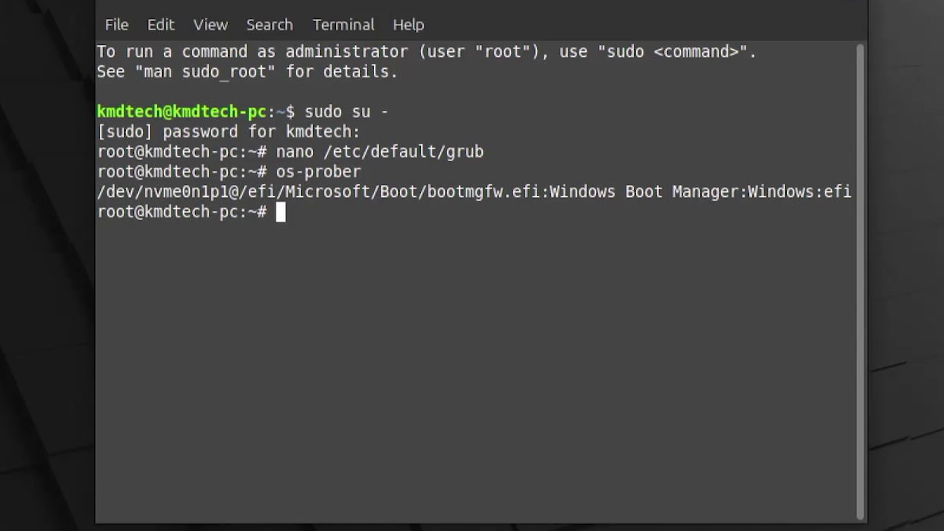
{"action": "type", "text": "grub-mkconfig -o"}
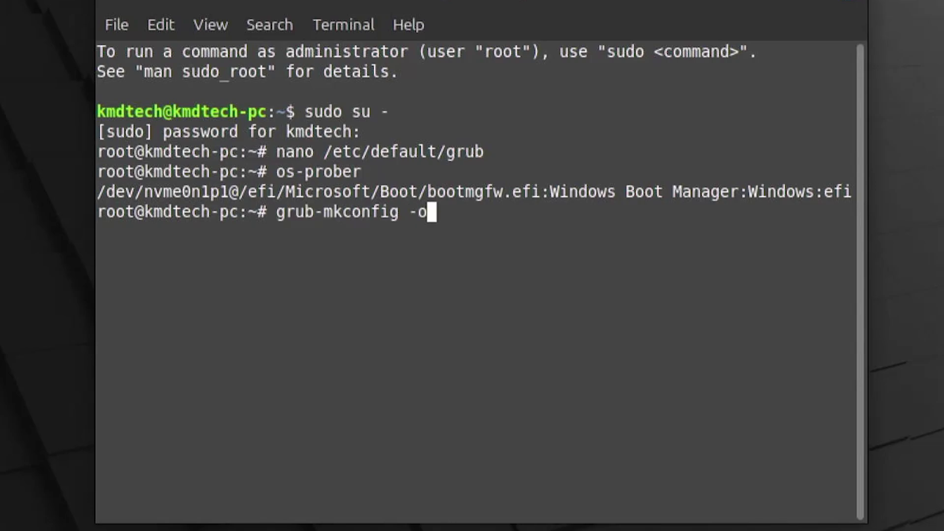
{"action": "type", "text": " /boot/grub/grub.cfg"}
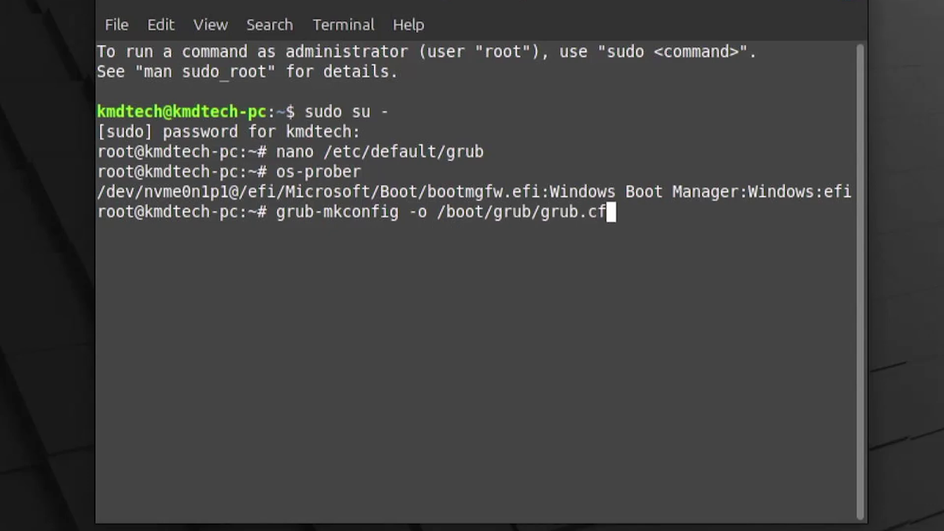
{"action": "key", "text": "Return"}
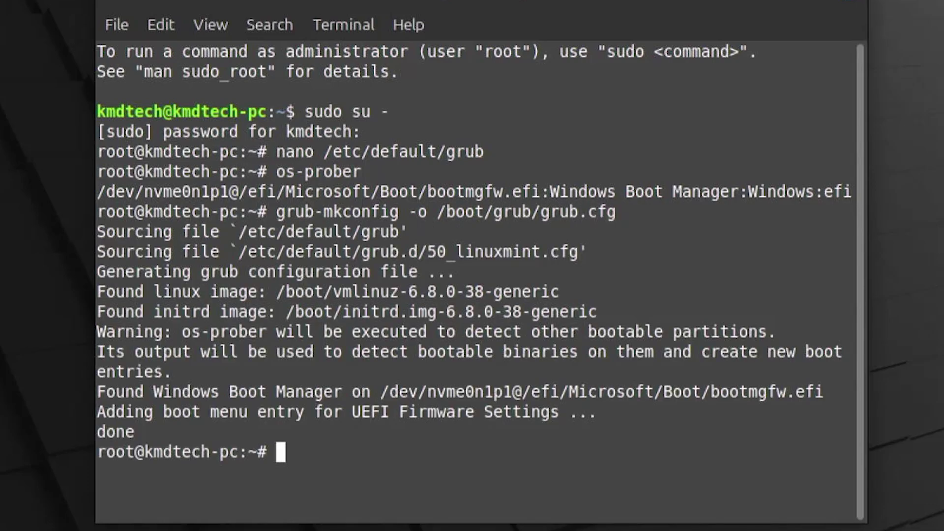
Reboot and start Linux Mint 22 from GRUB, then select Windows Boot Manager after the next reboot.
{"action": "type", "text": "reboot"}
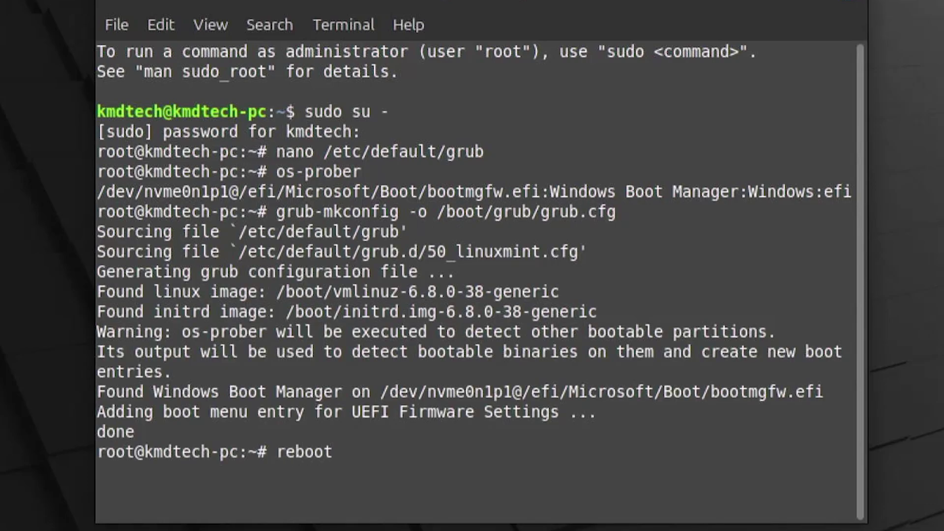
{"action": "key", "text": "Return"}
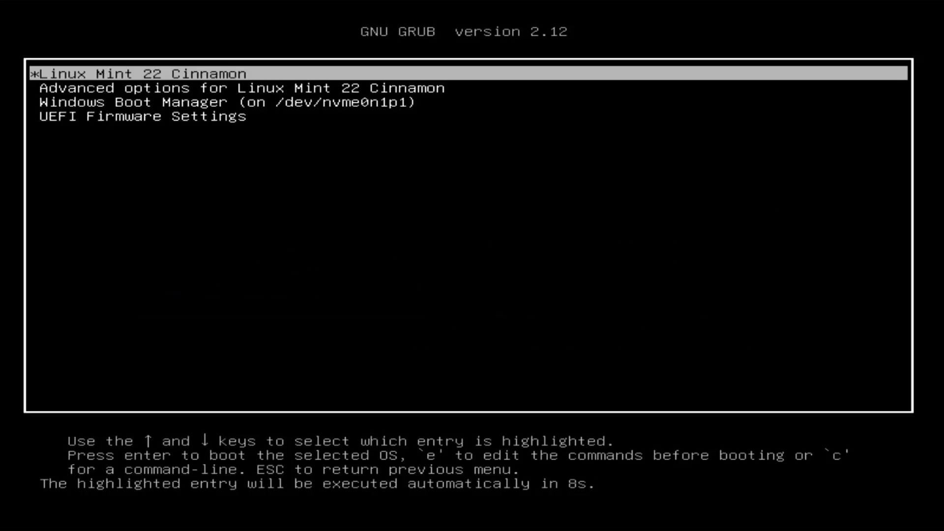
{"action": "key", "text": "Down"}
{"action": "key", "text": "Down"}
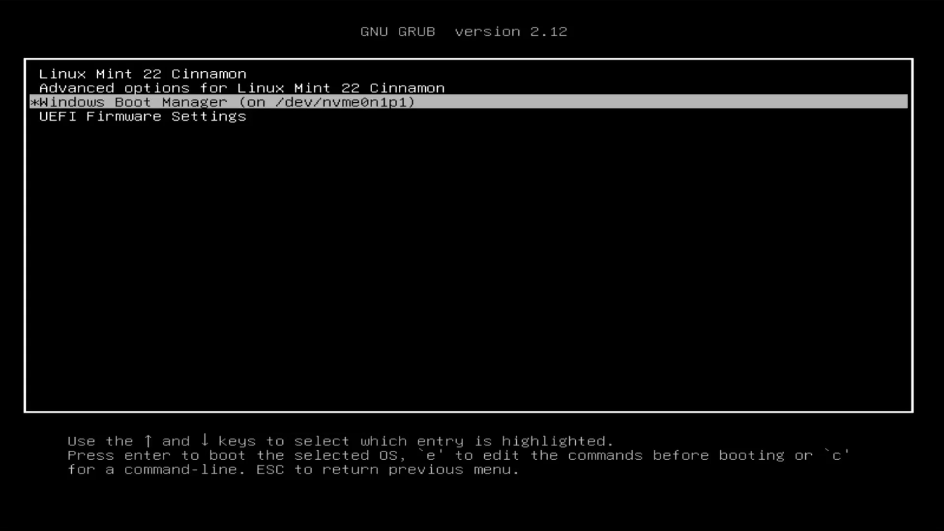
{"action": "key", "text": "Up"}
{"action": "key", "text": "Up"}
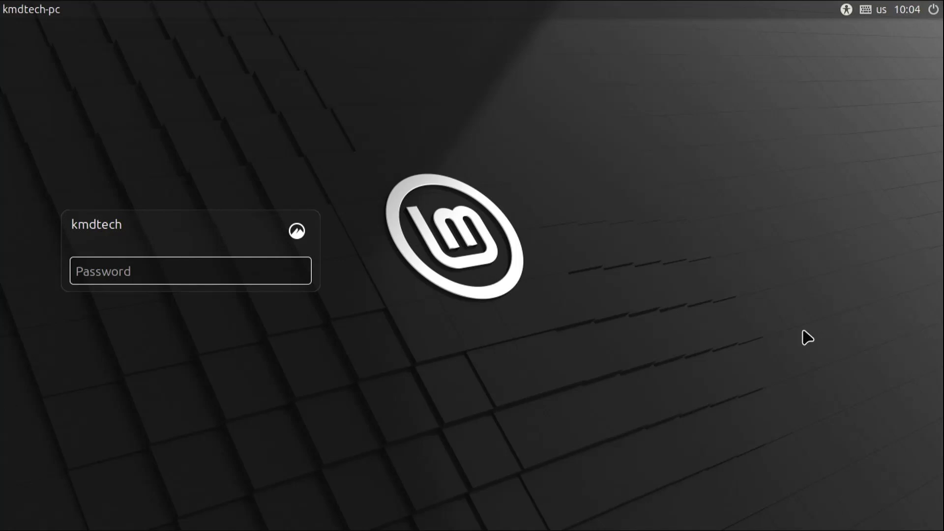
{"action": "key", "text": "Down"}
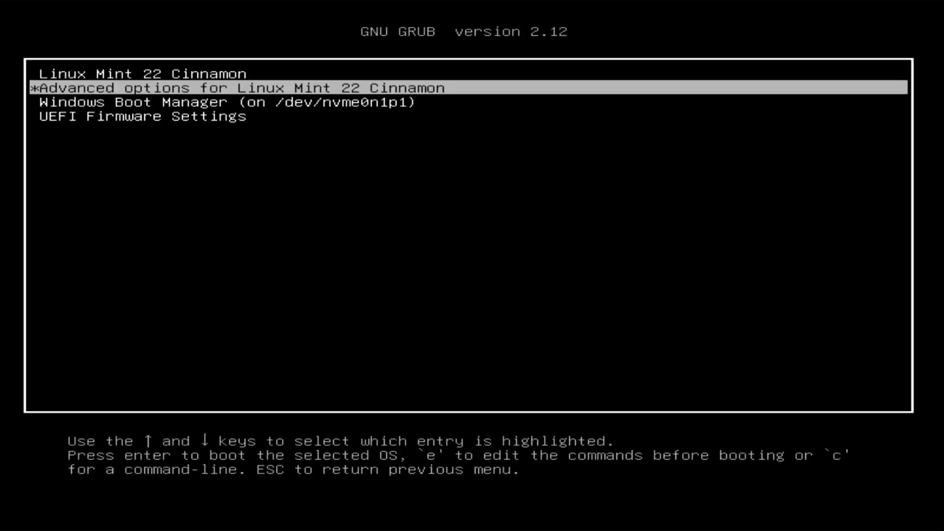
{"action": "key", "text": "Down"}
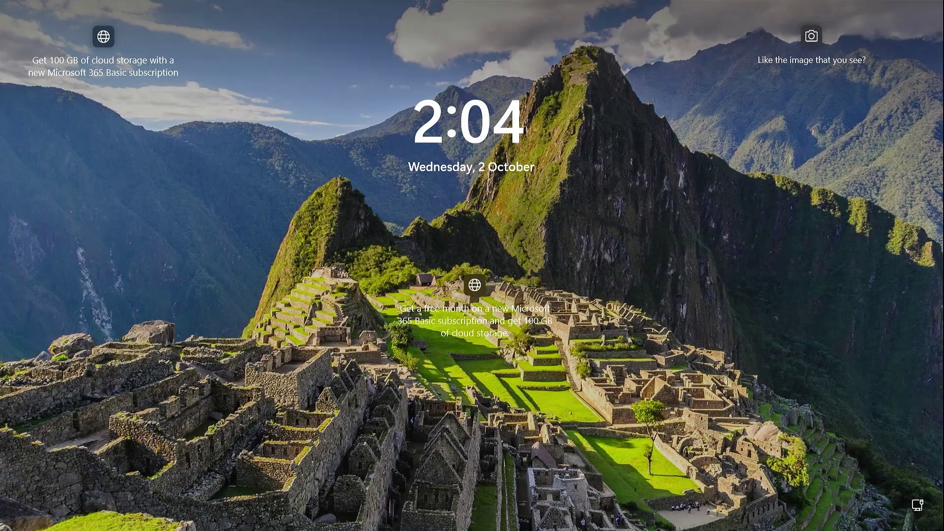